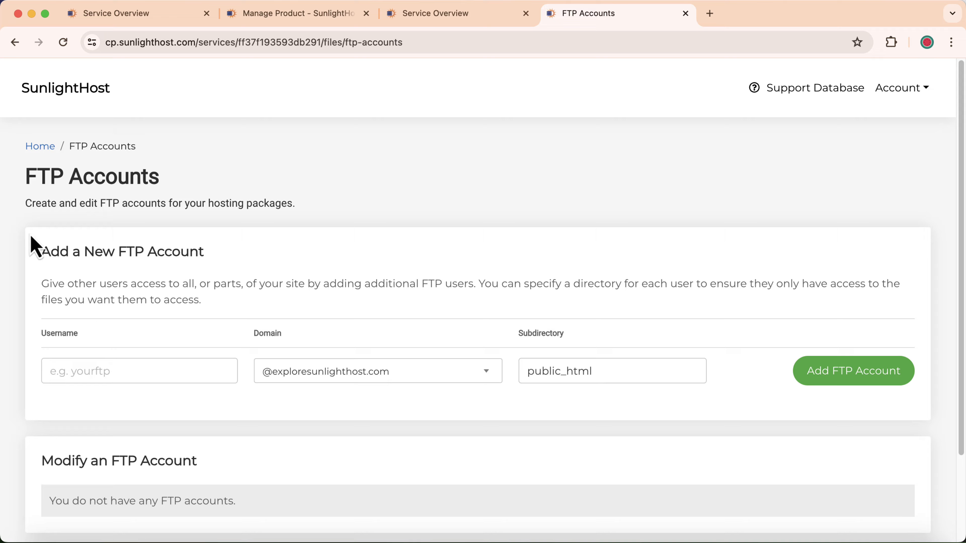
Go back to the service overview and unlock FTP from the FTP Locked panel, valid until 01/05/2024.
click(15, 42)
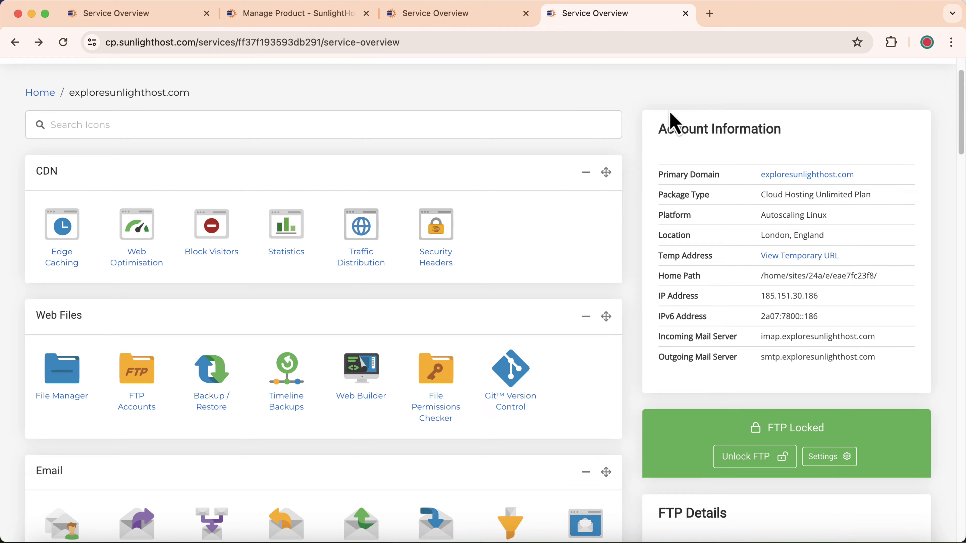
scroll(742, 228, down, 3)
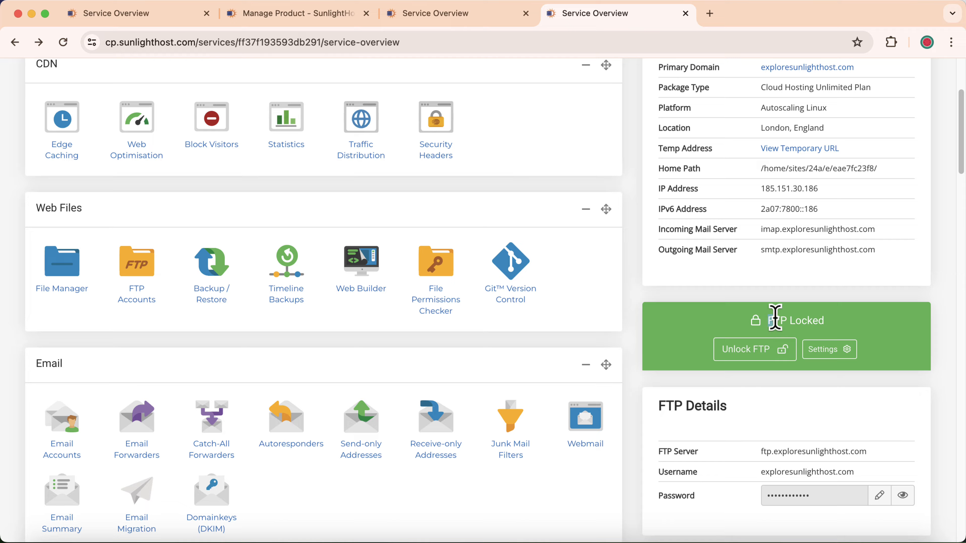
drag(774, 317, 805, 324)
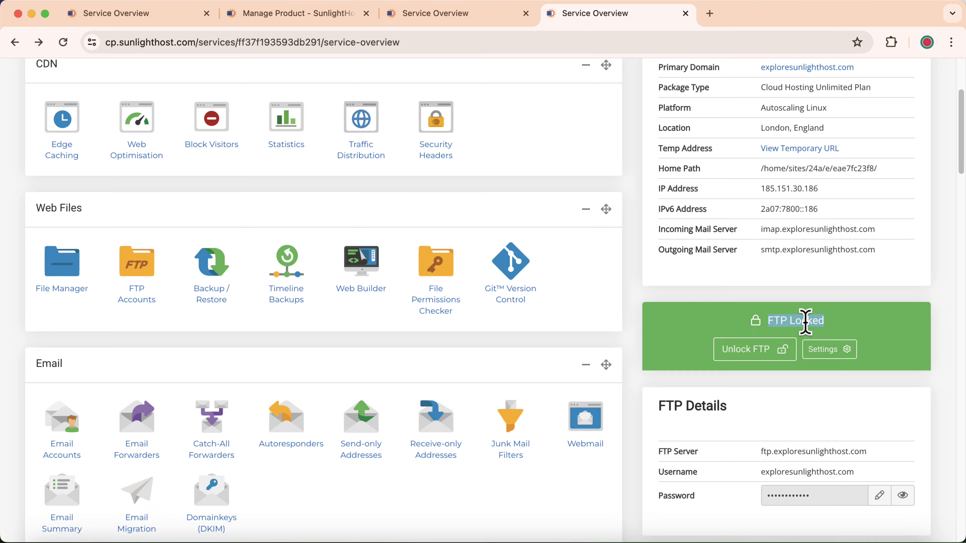
click(760, 359)
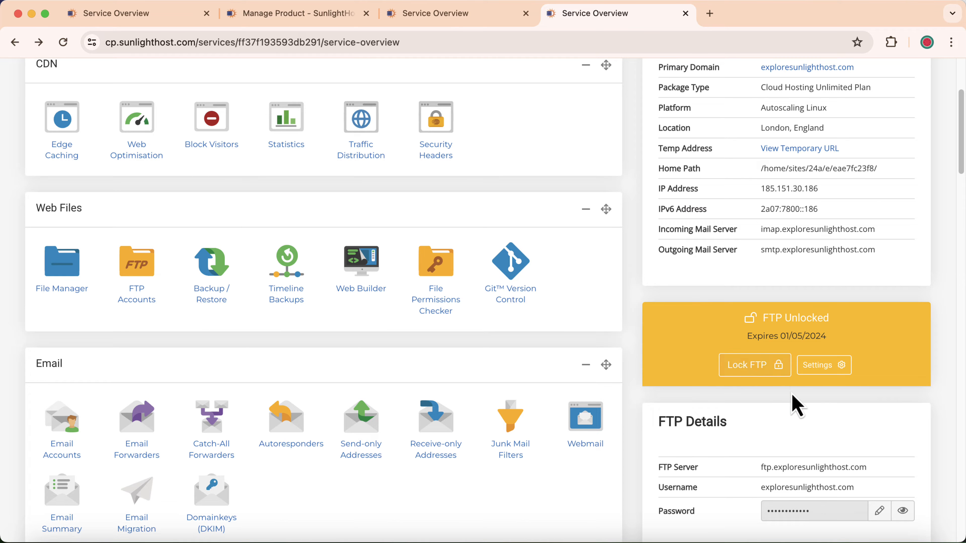
scroll(793, 401, down, 3)
scroll(802, 384, up, 3)
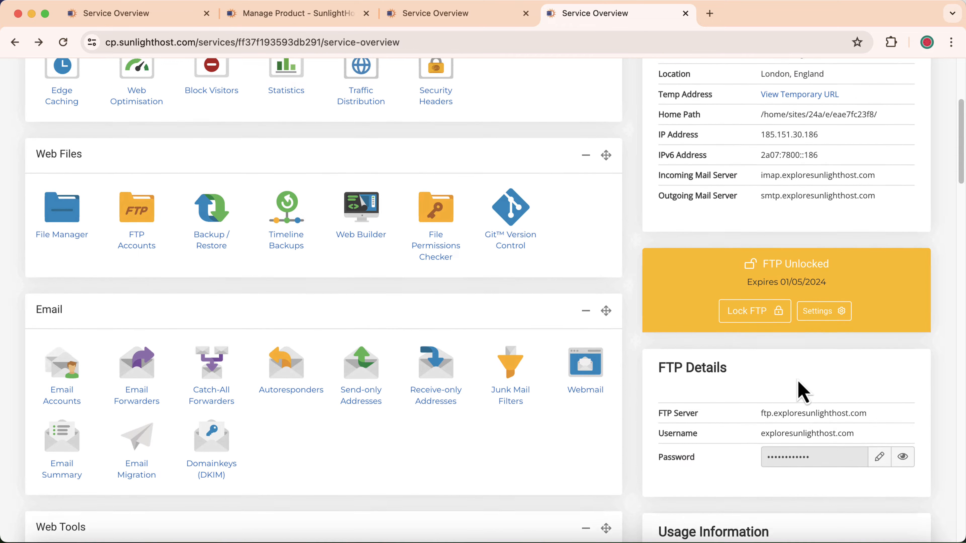
Open File Manager in a new tab to view the home folders, then return to the overview tab.
right_click(46, 267)
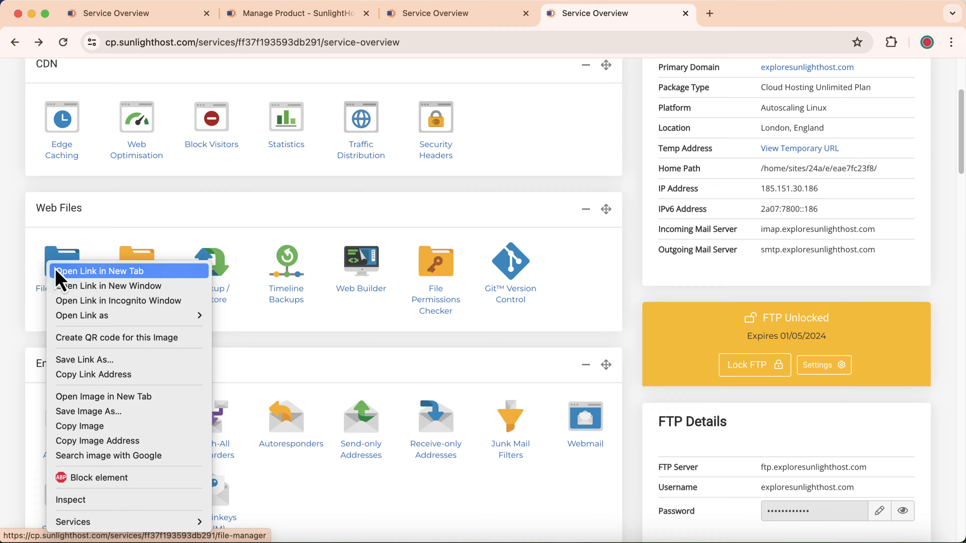
click(67, 271)
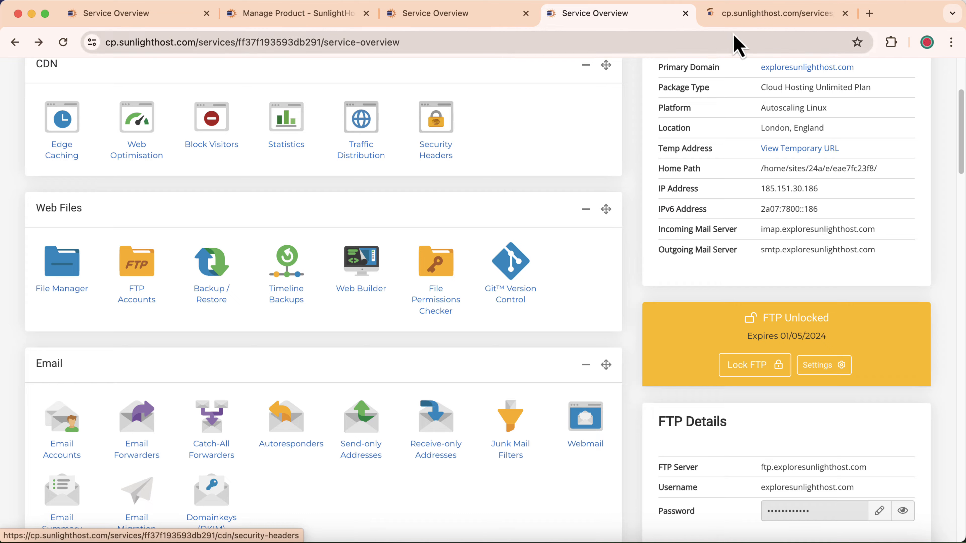
click(765, 14)
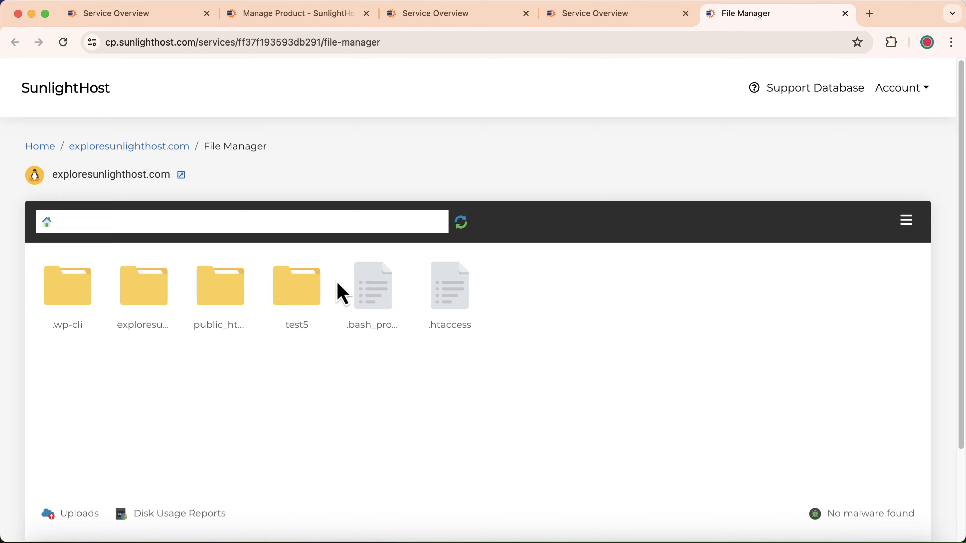
click(616, 22)
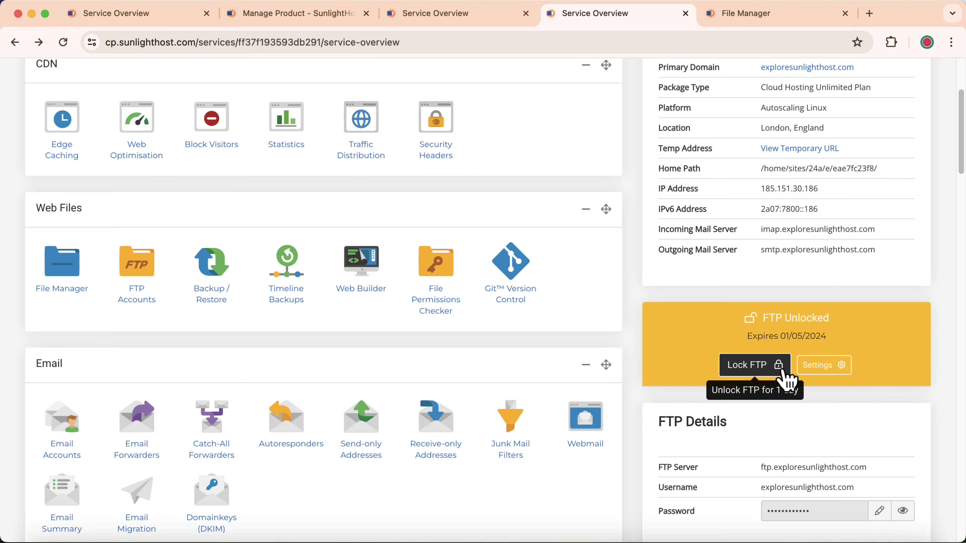
Pick a 1-hour duration, lock FTP access, then unlock it again.
click(823, 367)
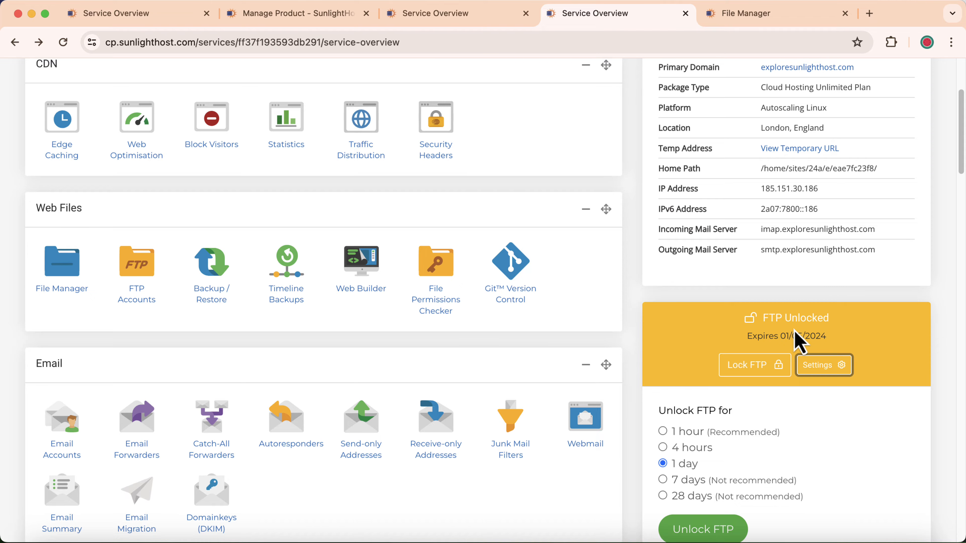
scroll(799, 341, down, 1)
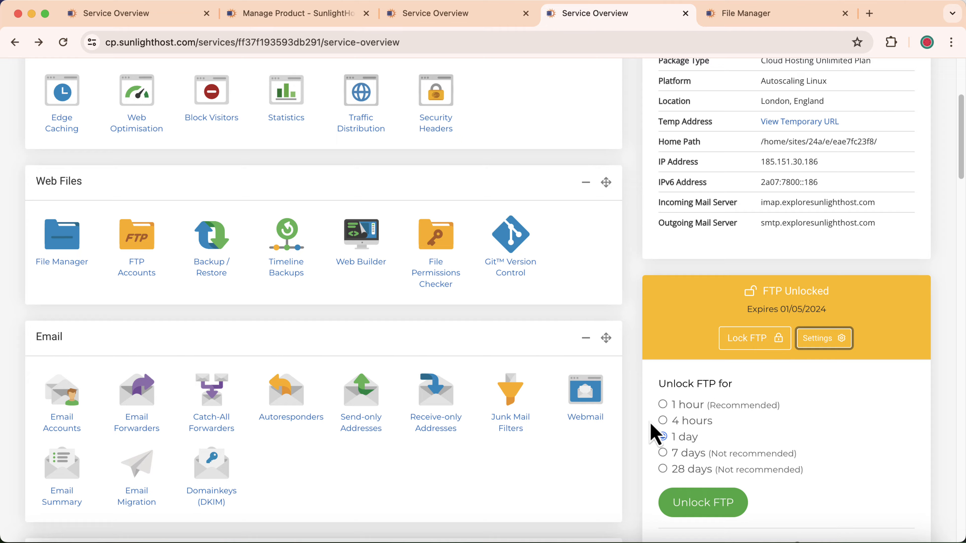
click(665, 410)
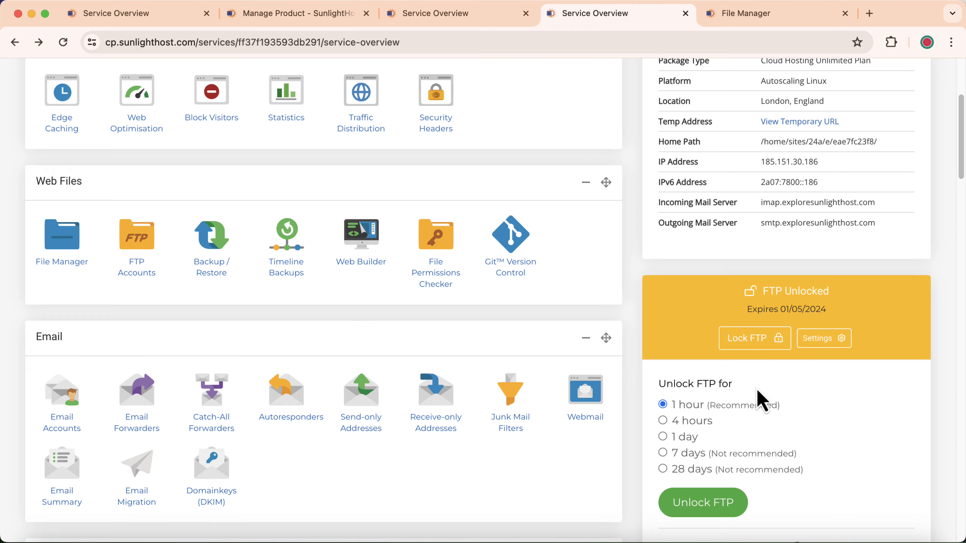
click(762, 353)
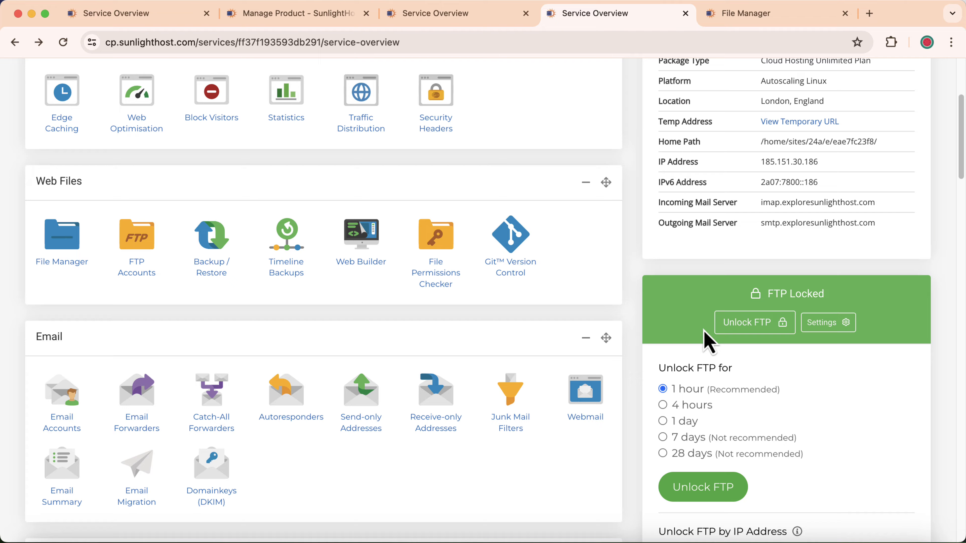
scroll(706, 341, down, 9)
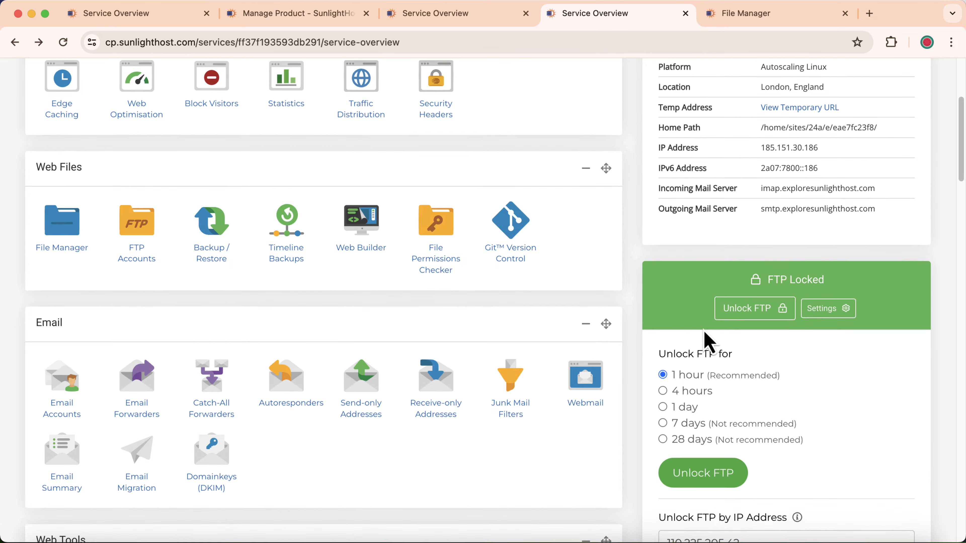
scroll(705, 341, down, 1)
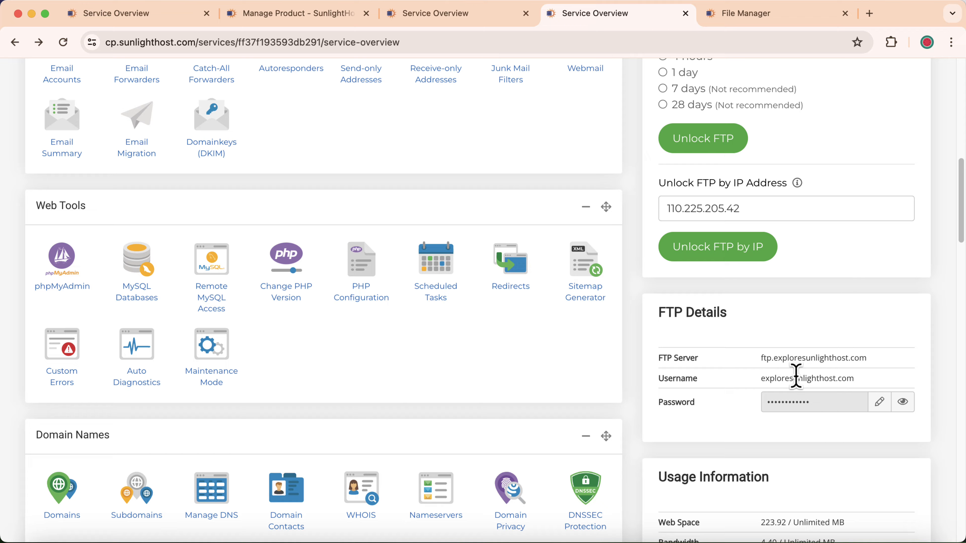
scroll(796, 377, up, 7)
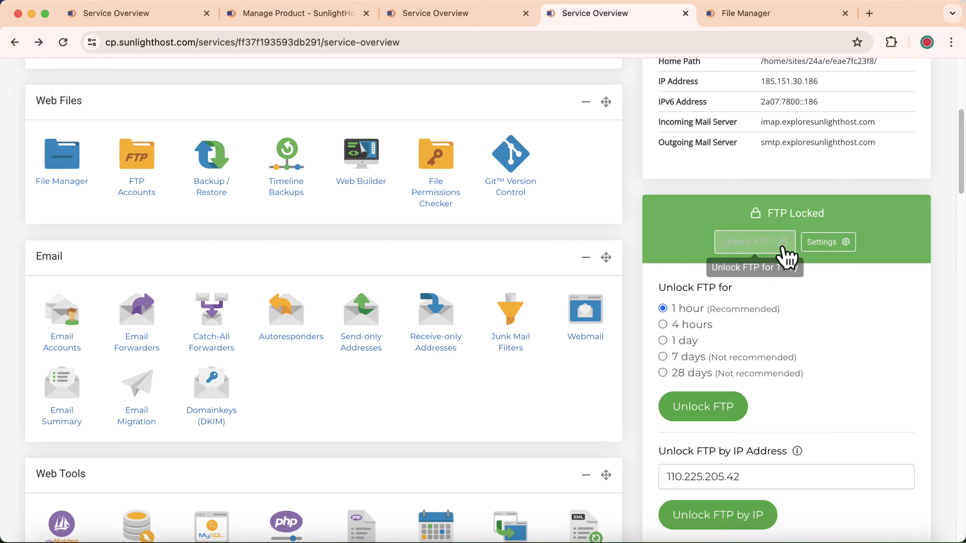
click(774, 251)
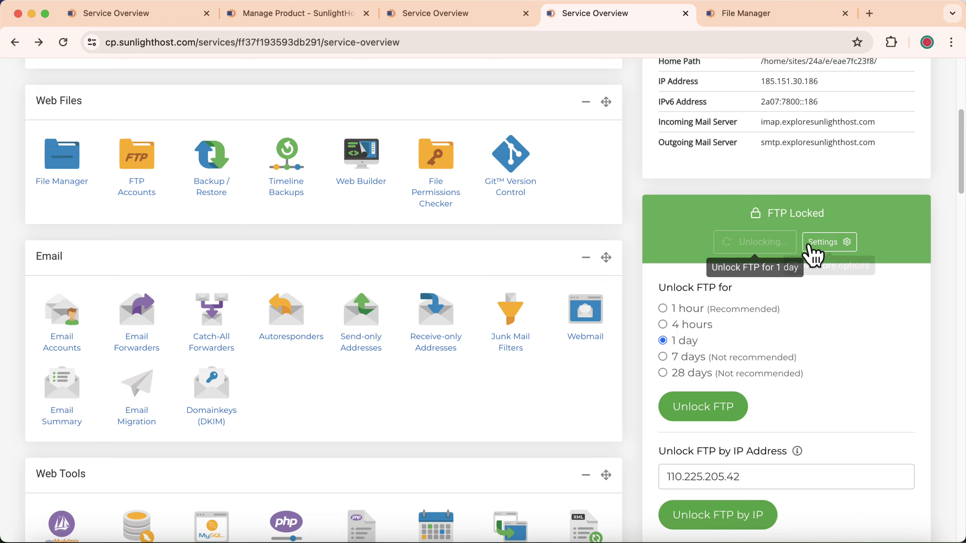
Unlock FTP for 7 days so access now expires 07/05/2024.
click(831, 257)
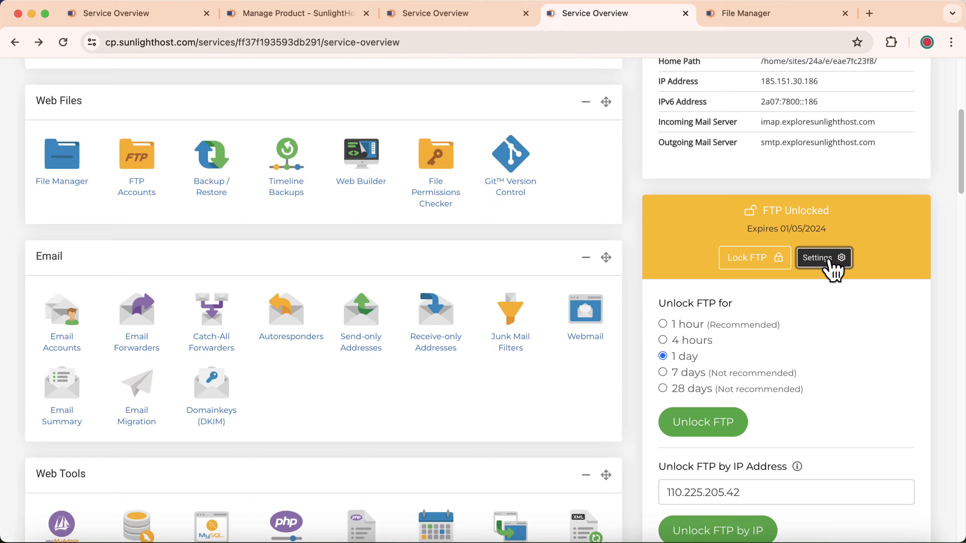
click(849, 263)
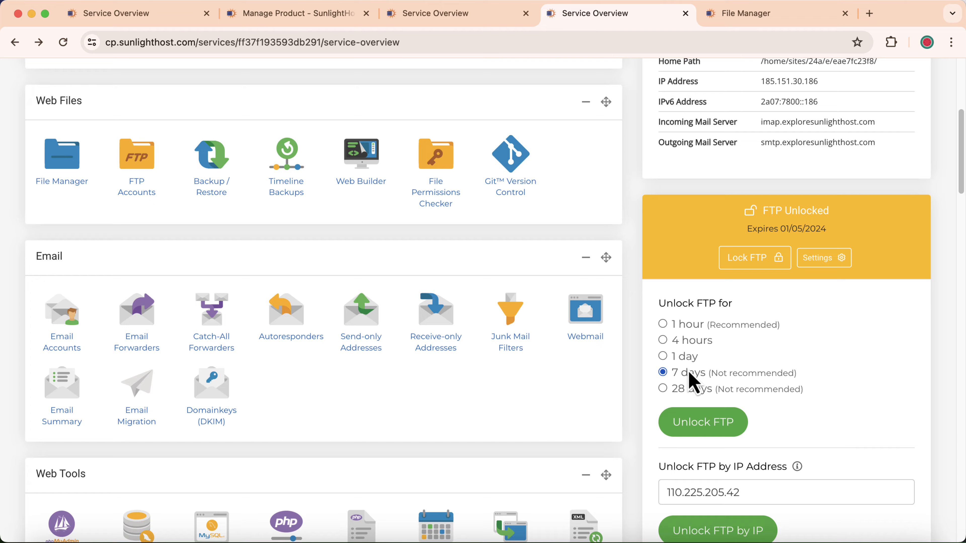
click(701, 423)
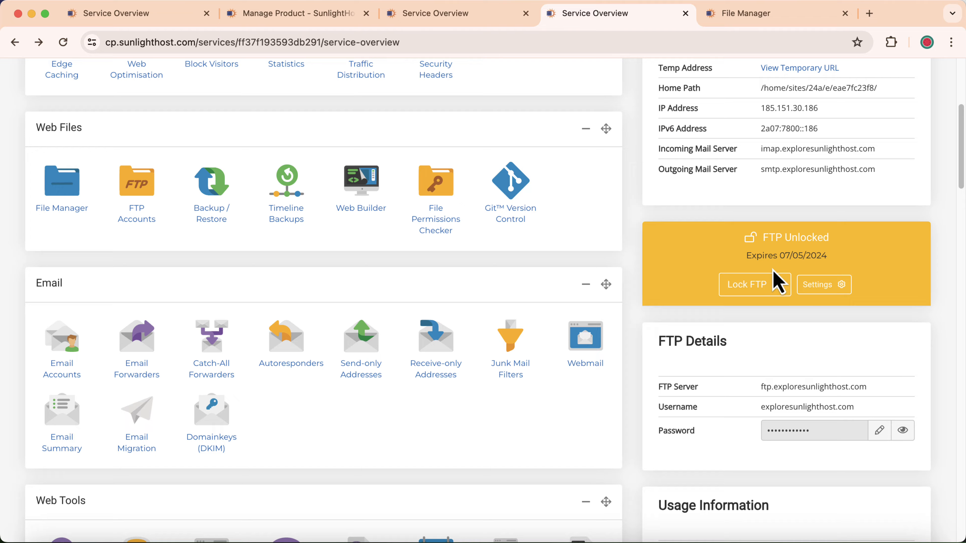
drag(745, 256, 802, 254)
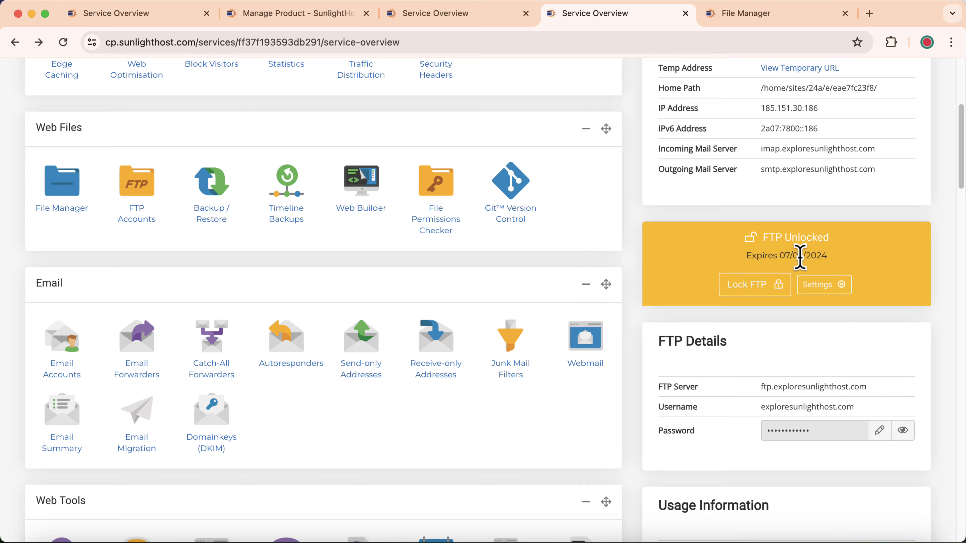
click(823, 286)
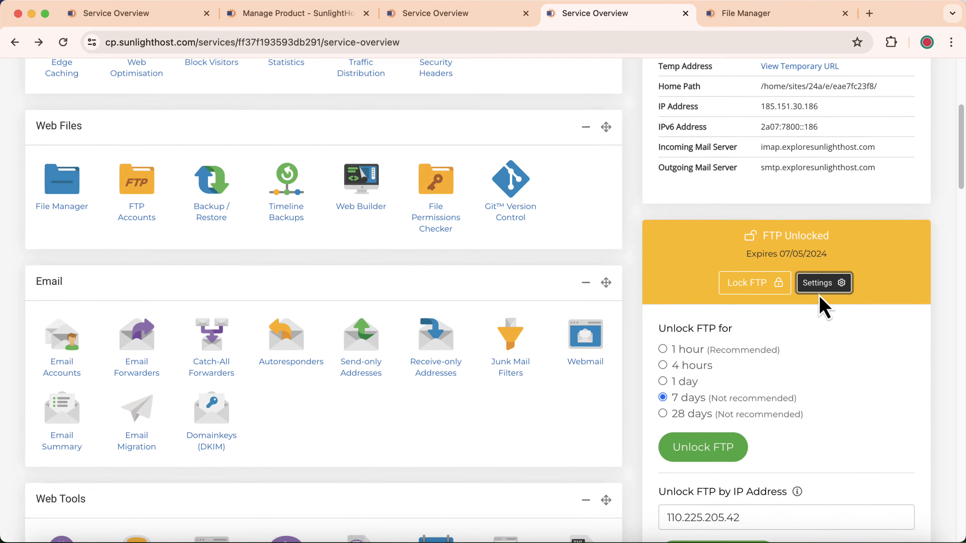
scroll(820, 303, down, 5)
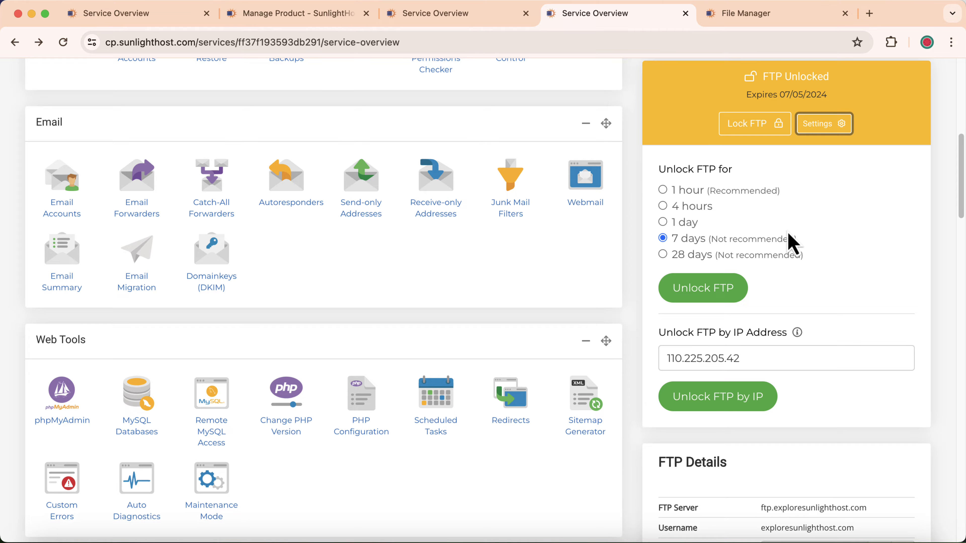
scroll(799, 236, up, 2)
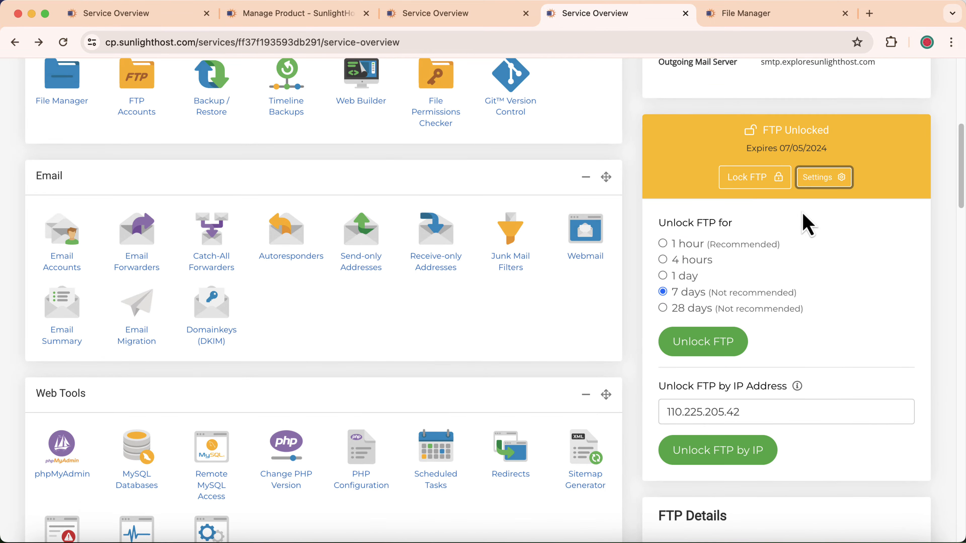
click(815, 179)
scroll(723, 266, up, 2)
drag(657, 289, 744, 305)
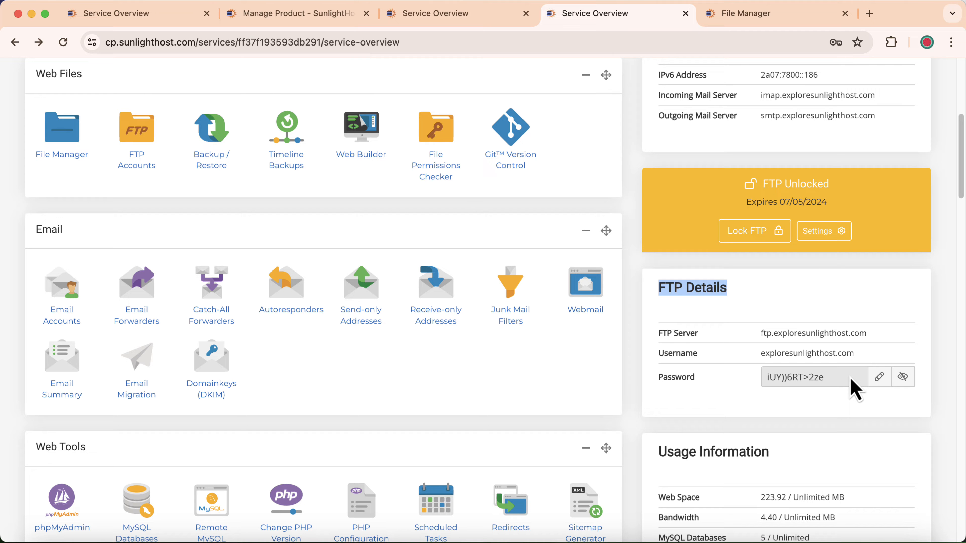
Edit the main FTP password by appending extra characters and save the change.
click(880, 379)
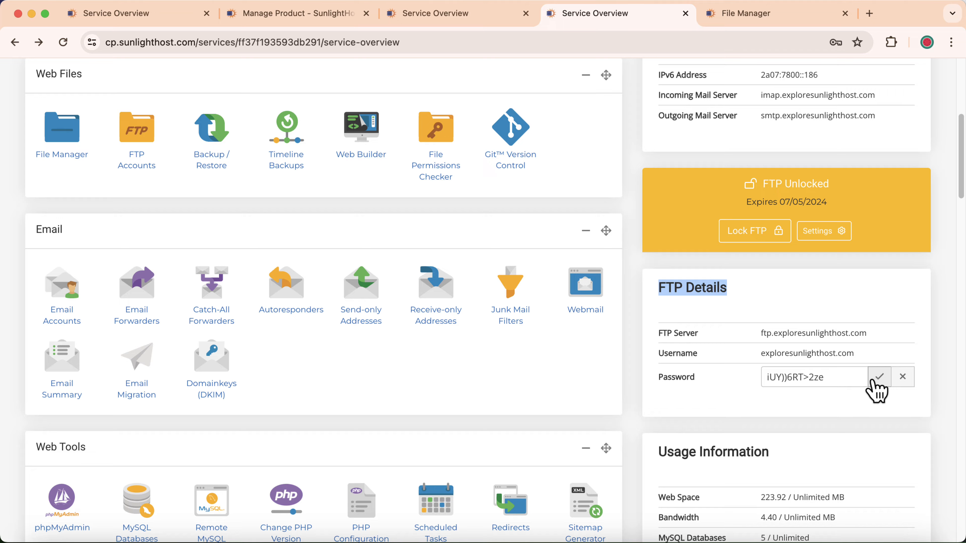
drag(842, 378, 743, 389)
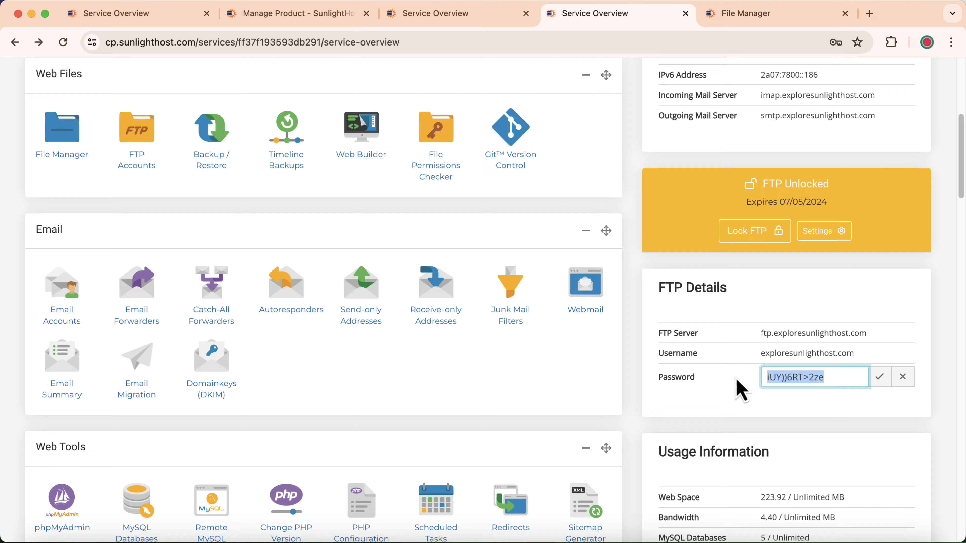
click(846, 377)
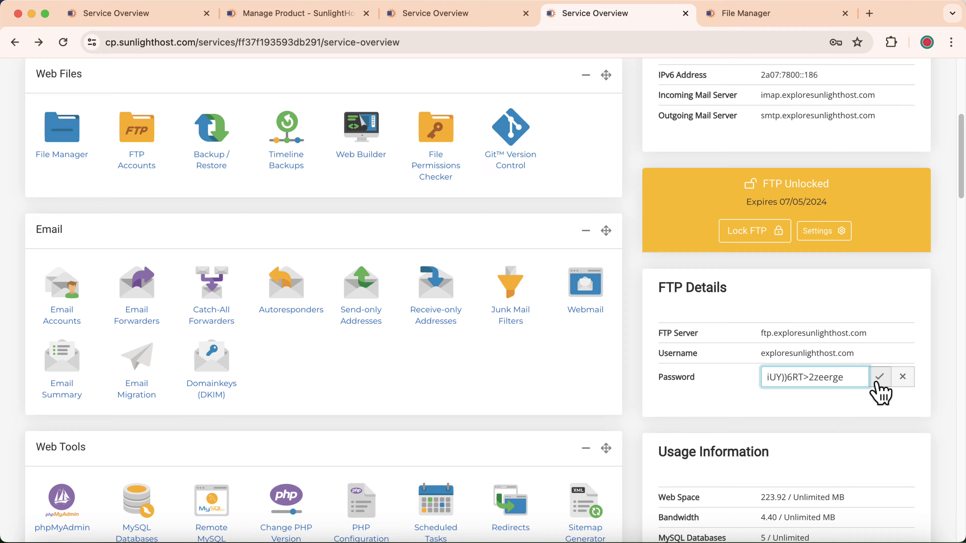
click(879, 379)
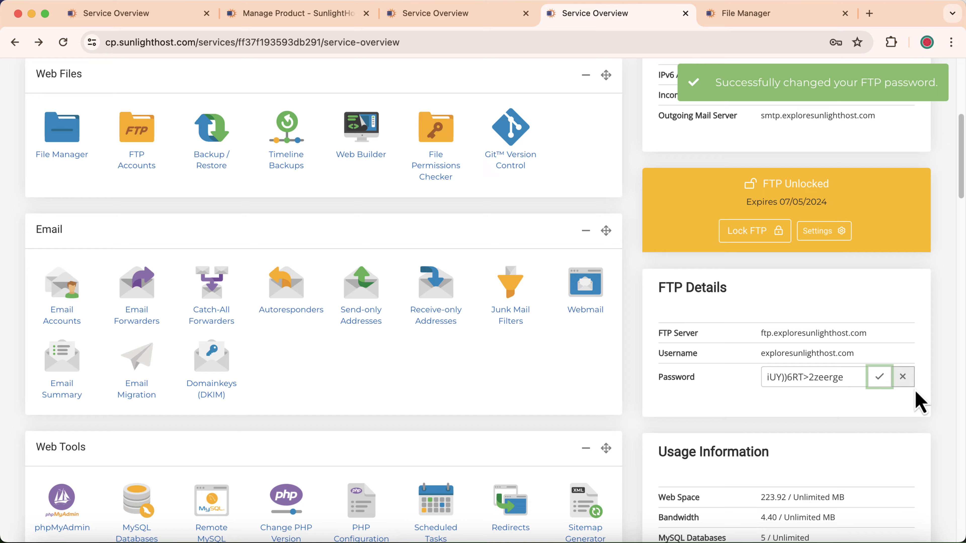
click(904, 377)
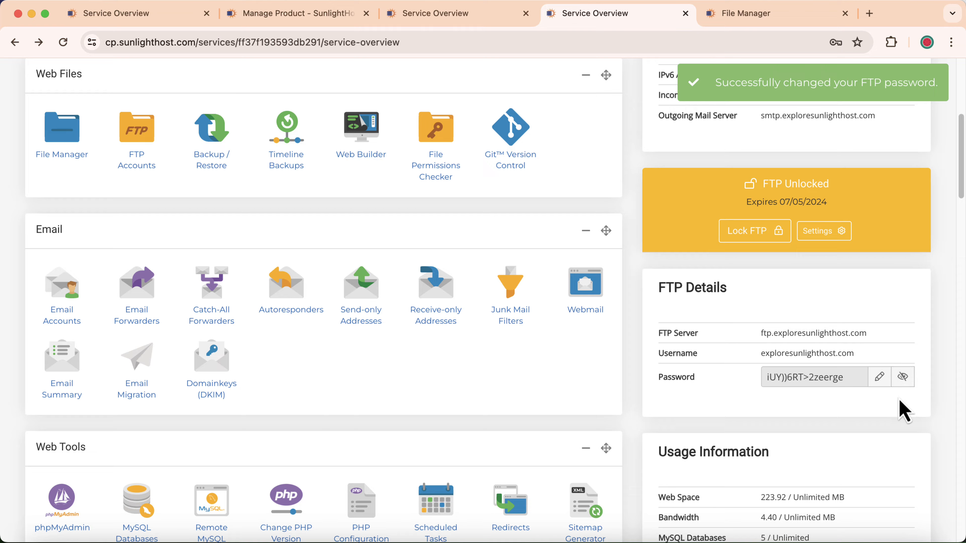
Check the main FTP password, hide it again, lock FTP, and return to File Manager.
click(901, 381)
click(901, 382)
click(901, 381)
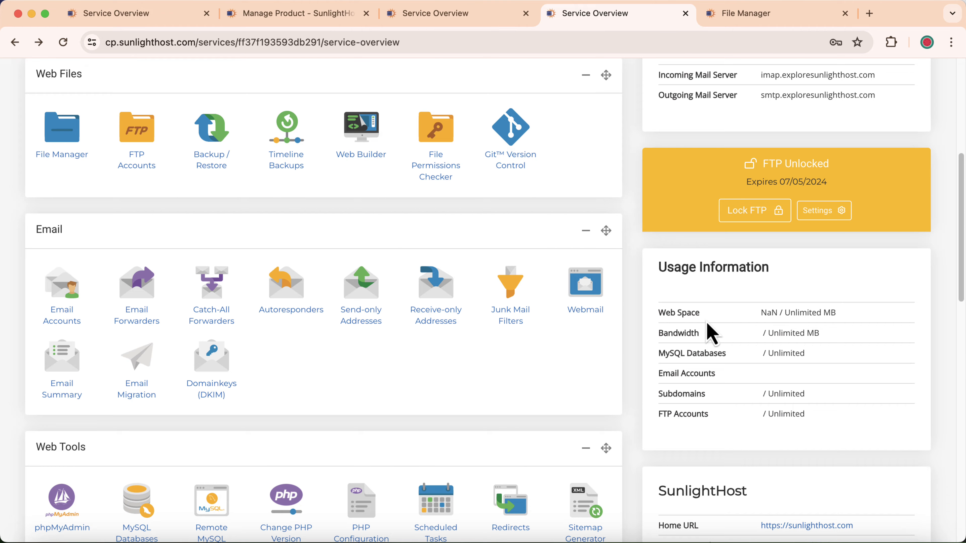
click(903, 377)
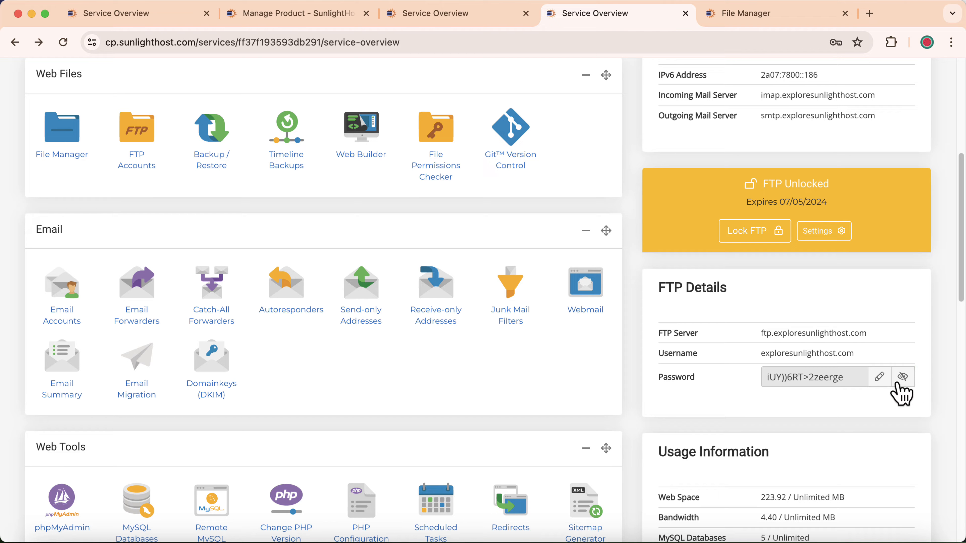
click(903, 378)
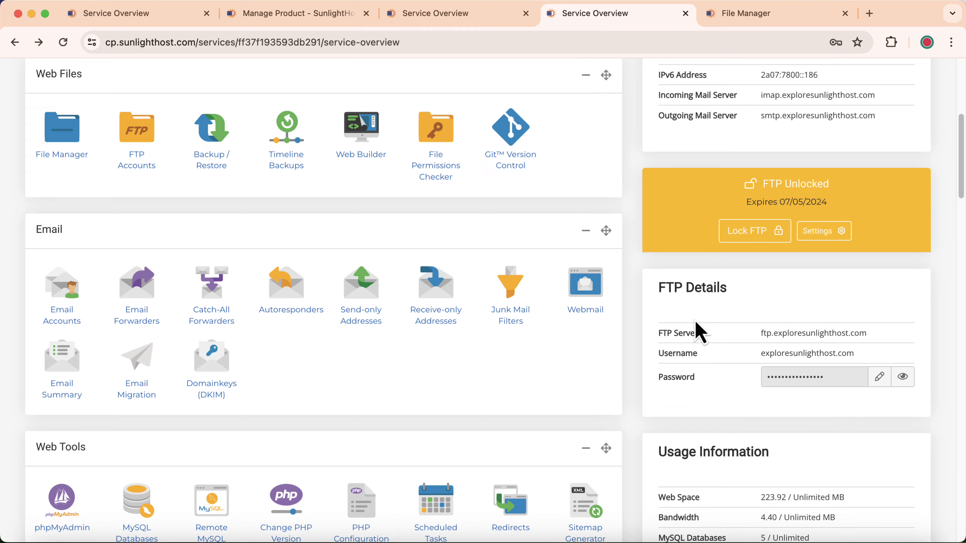
click(744, 233)
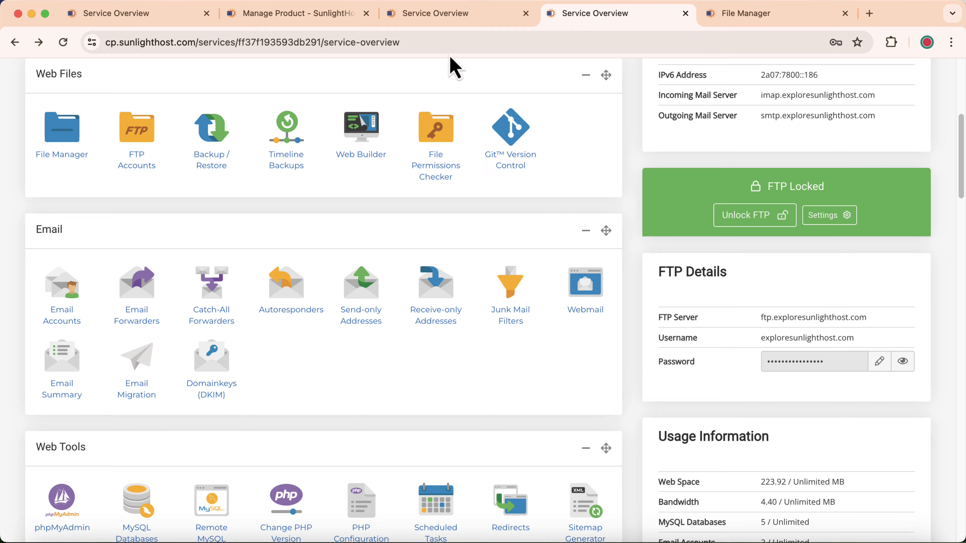
click(722, 16)
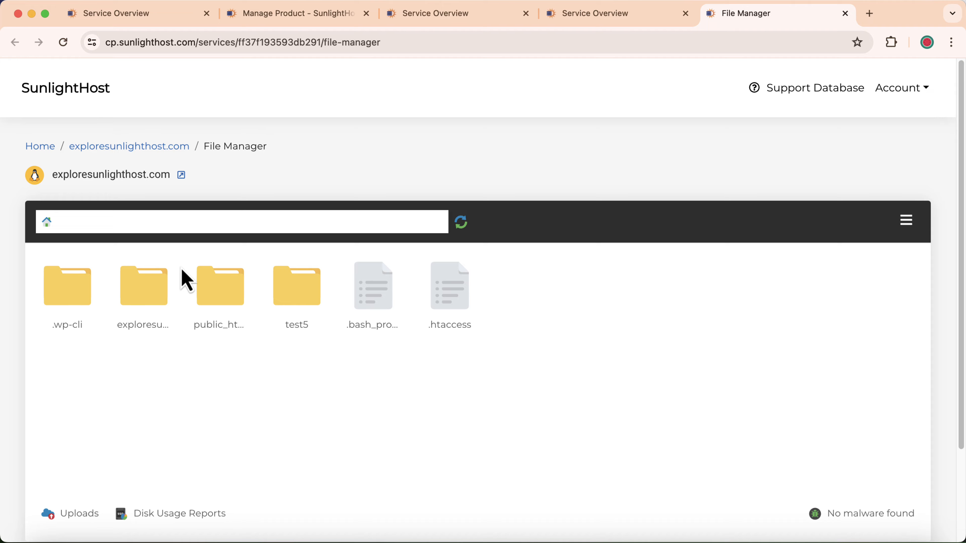
Open the FTP Accounts page in a new tab from the service overview.
click(574, 25)
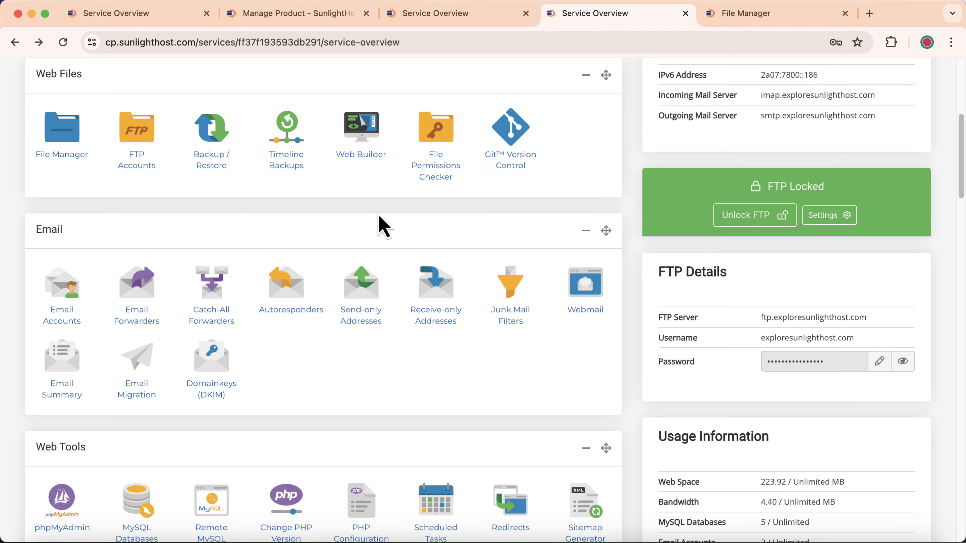
scroll(300, 228, up, 1)
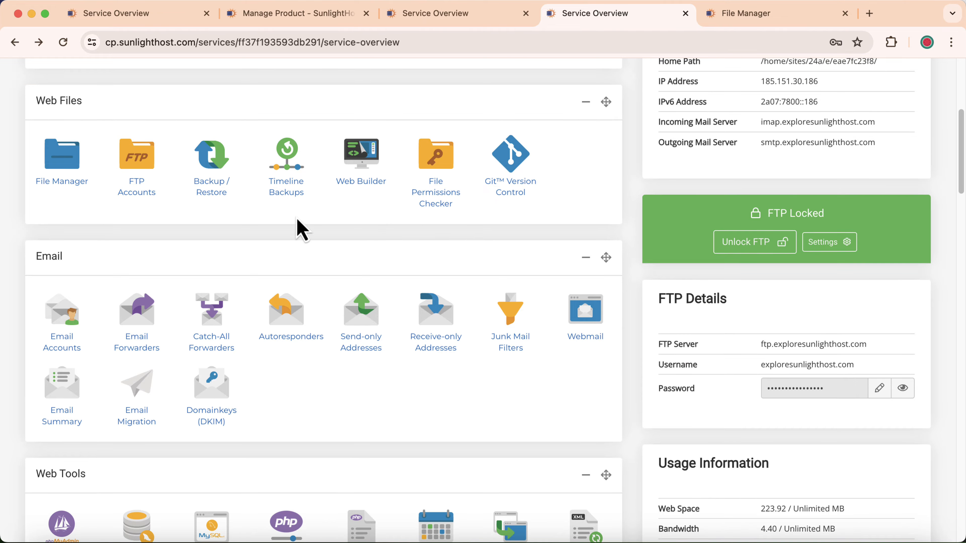
right_click(136, 165)
click(188, 164)
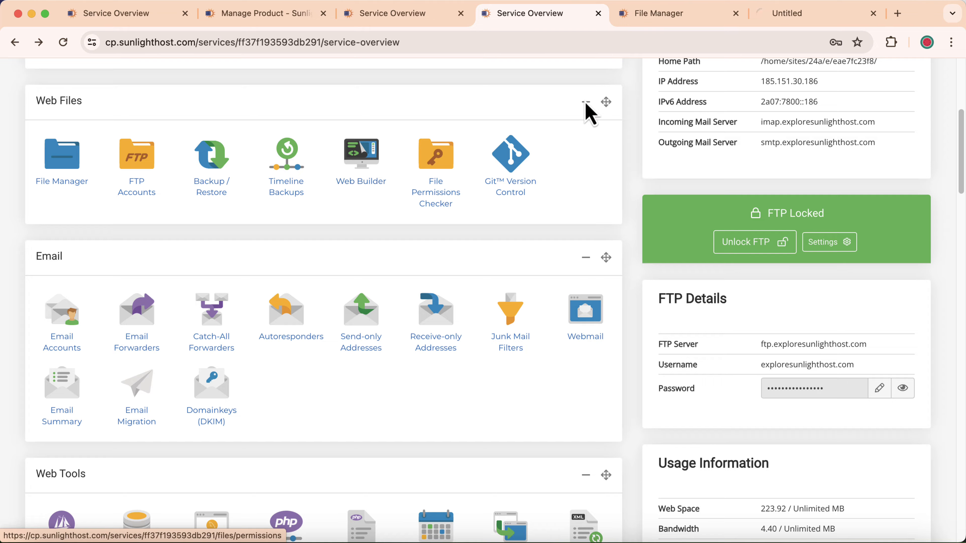
click(799, 21)
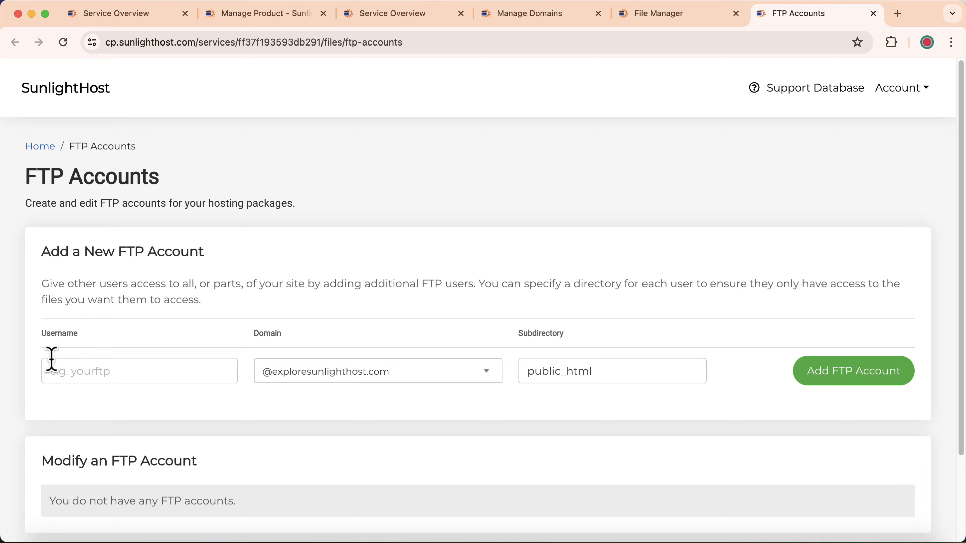
Add FTP account 'sample' on exploresunlighthost.com restricted to the public_html subdirectory.
click(88, 375)
click(143, 413)
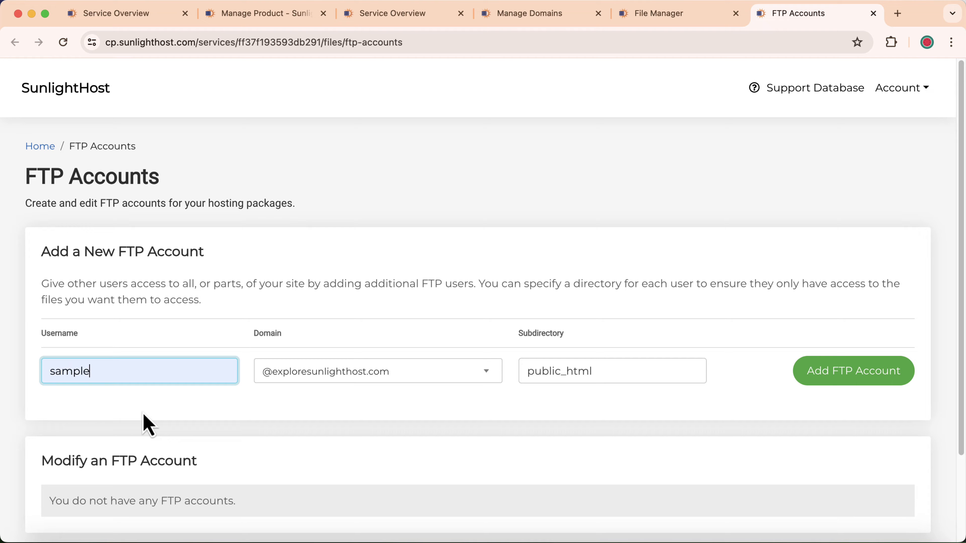
click(142, 415)
click(366, 372)
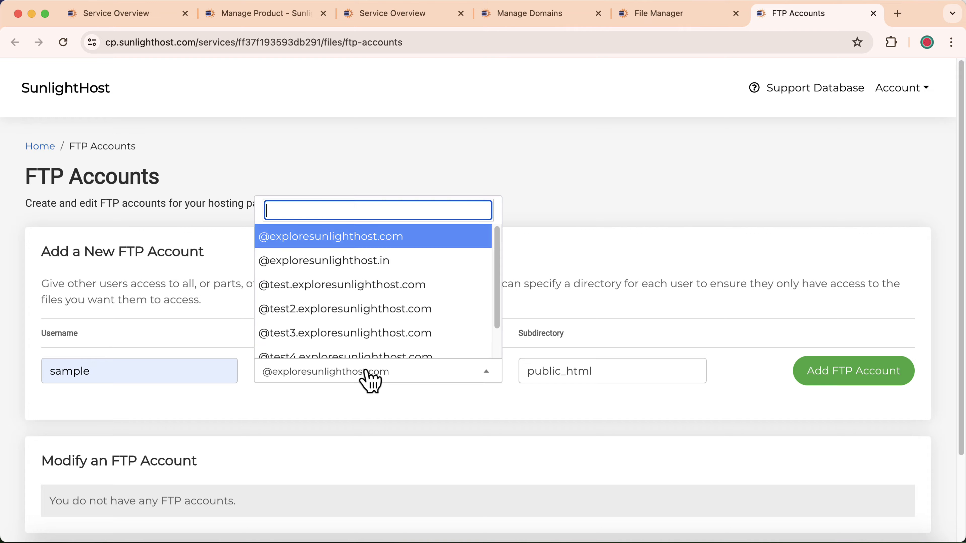
click(378, 241)
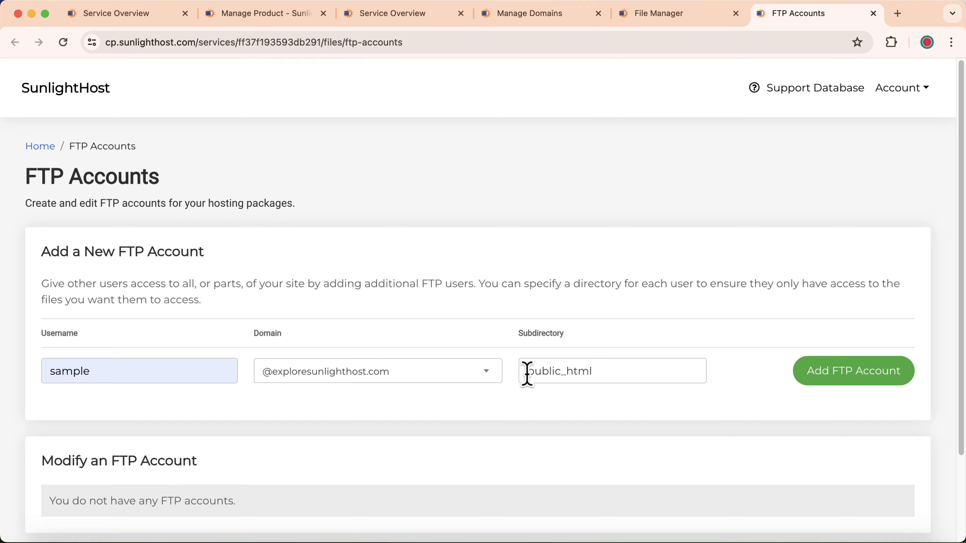
click(646, 13)
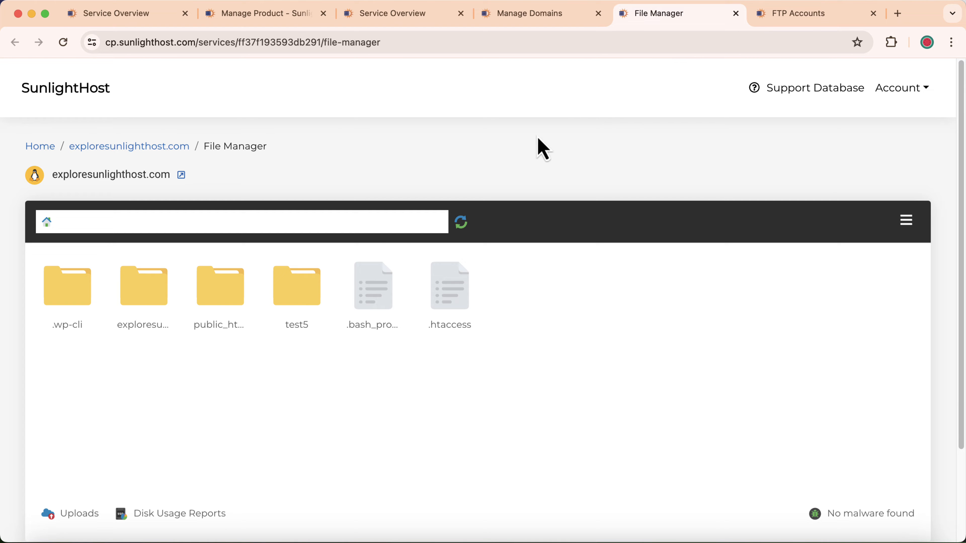
double_click(222, 315)
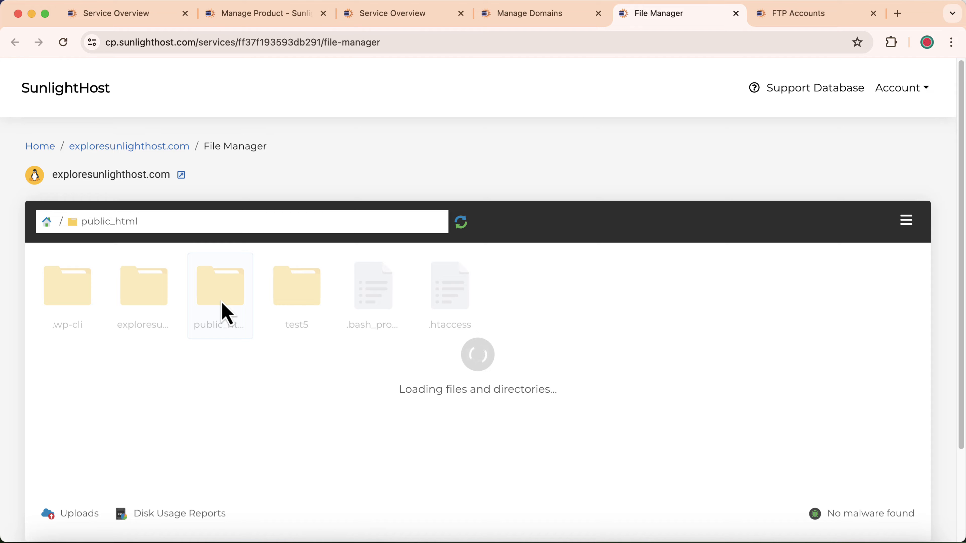
click(761, 15)
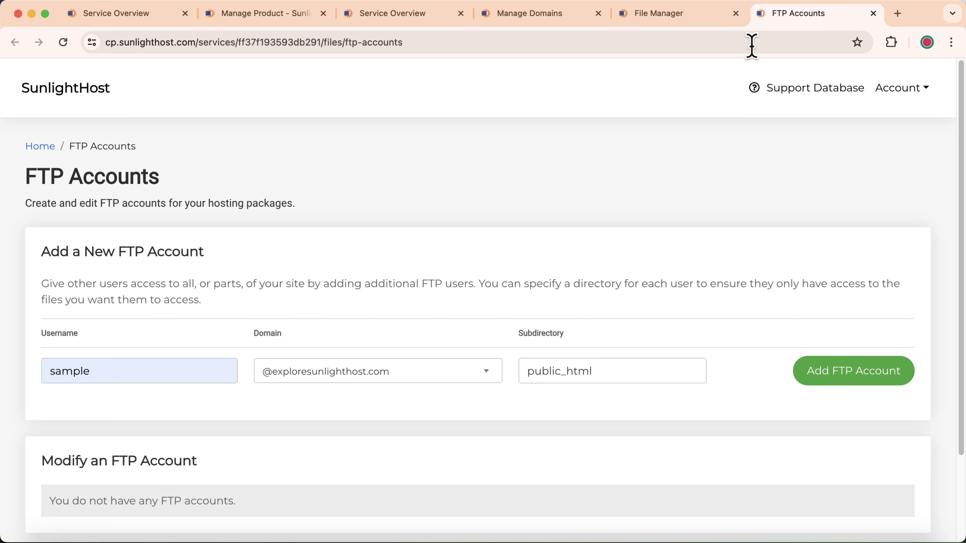
click(802, 382)
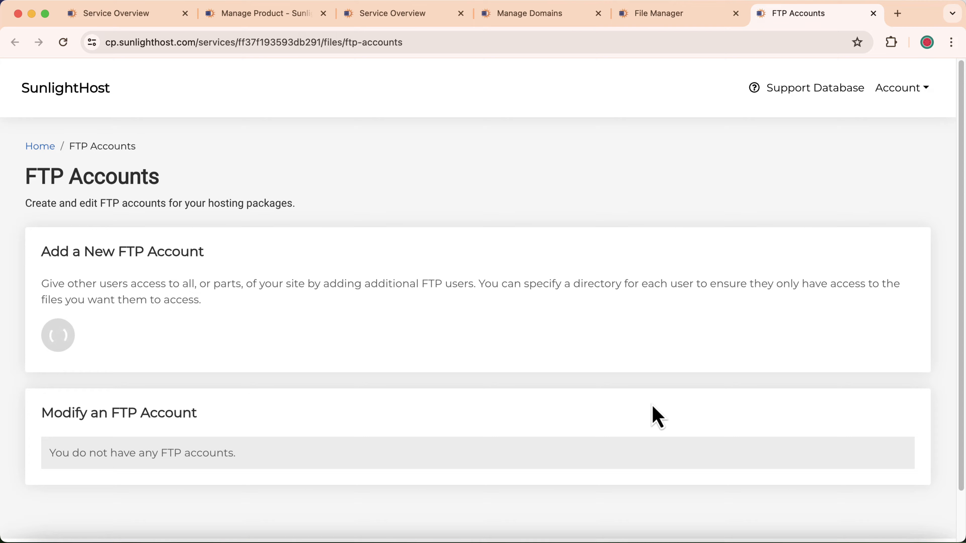
scroll(196, 355, down, 2)
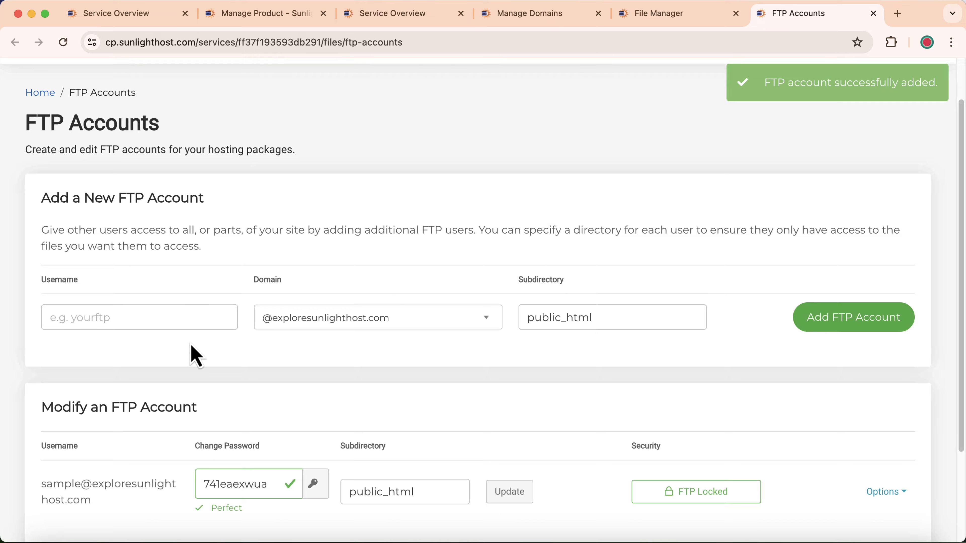
scroll(195, 356, down, 3)
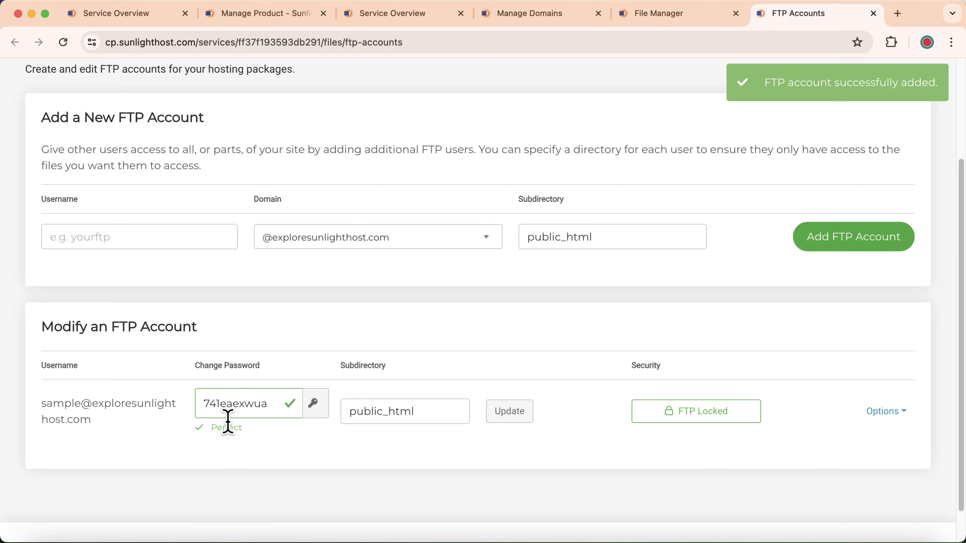
Overwrite the sample account's generated password with a custom one, update it, and reload FTP Accounts.
drag(200, 403, 290, 401)
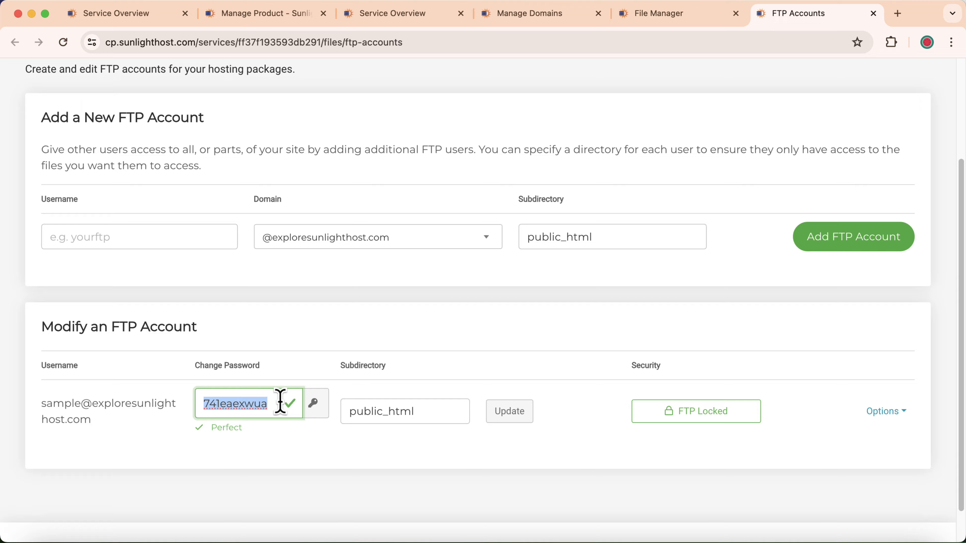
click(313, 407)
click(313, 408)
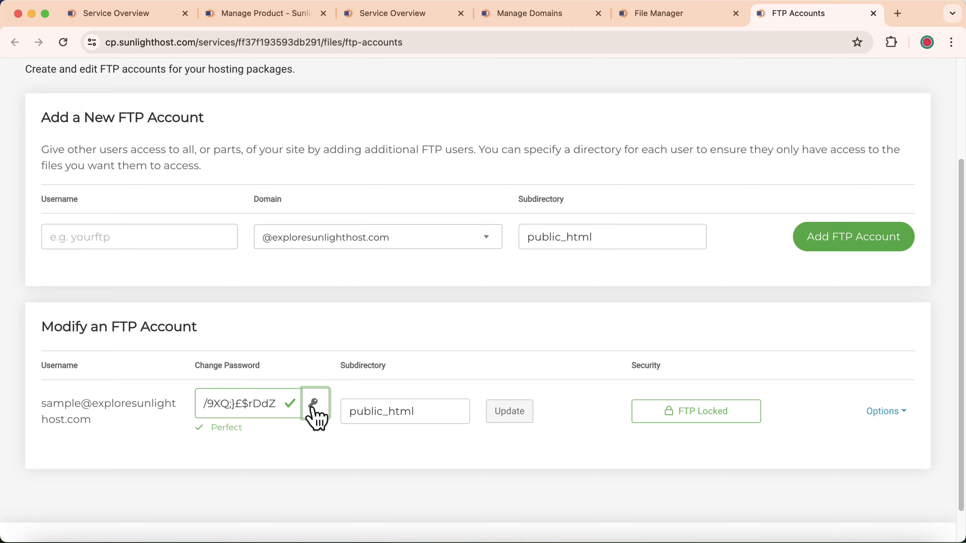
drag(291, 409, 156, 400)
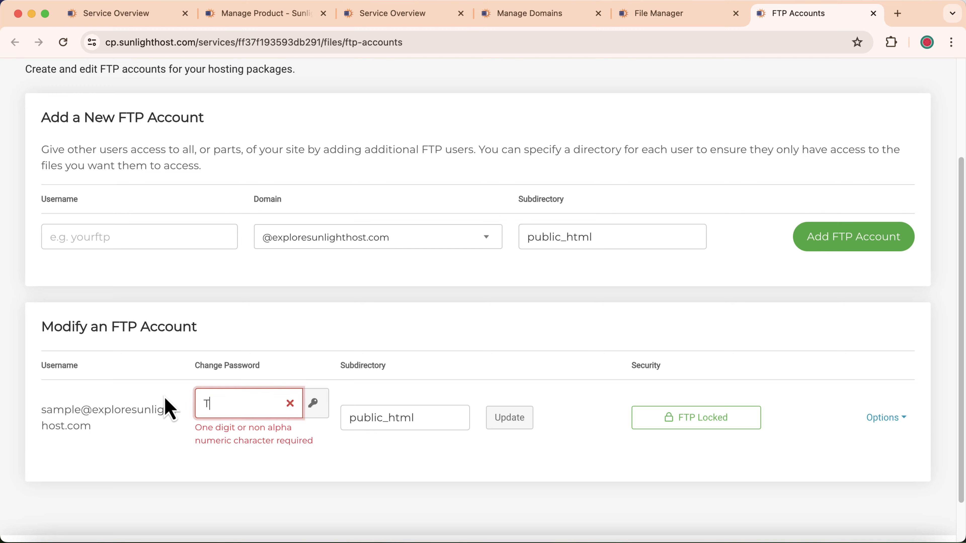
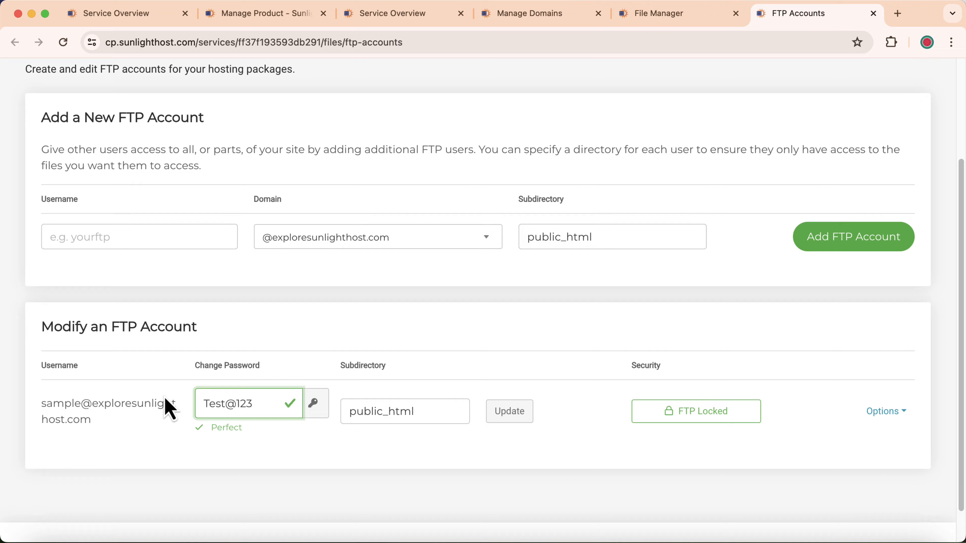
click(511, 414)
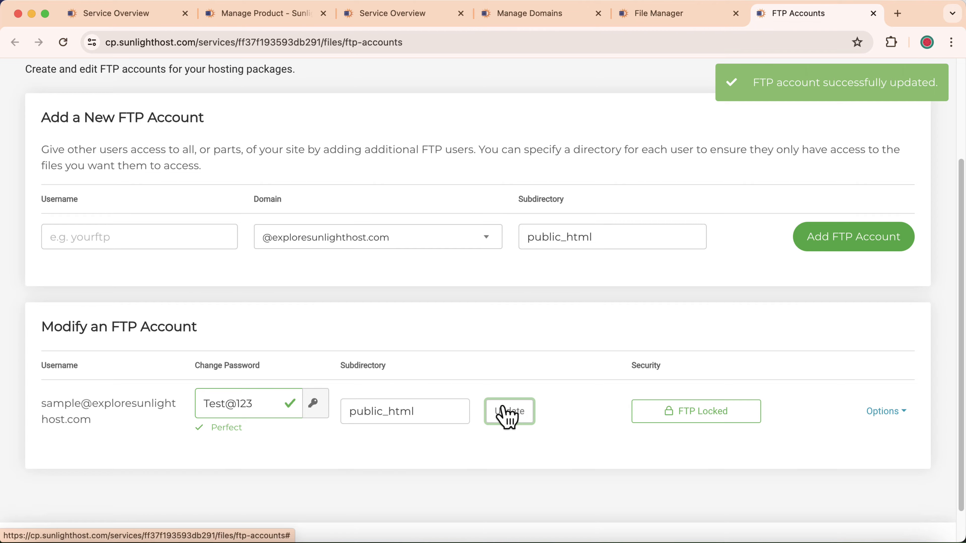
click(67, 47)
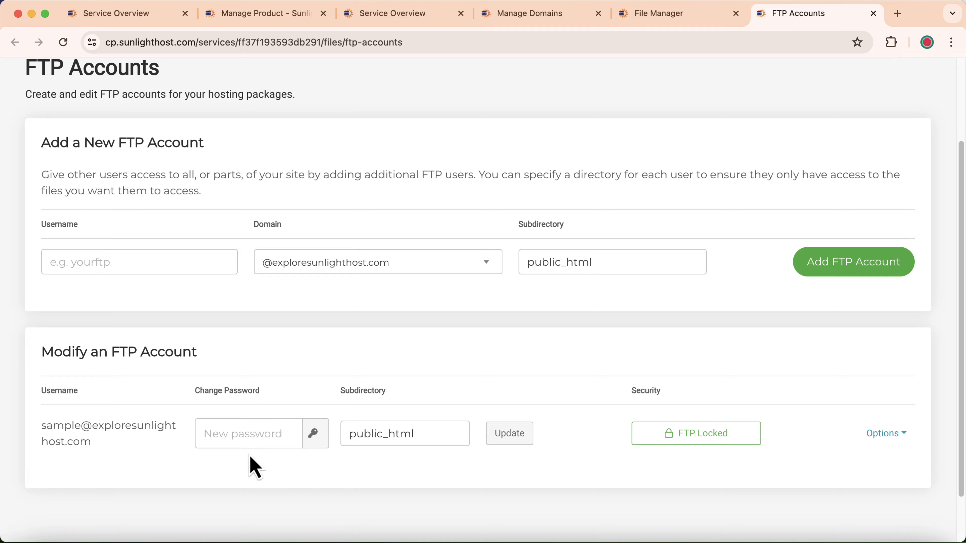
drag(447, 437, 349, 433)
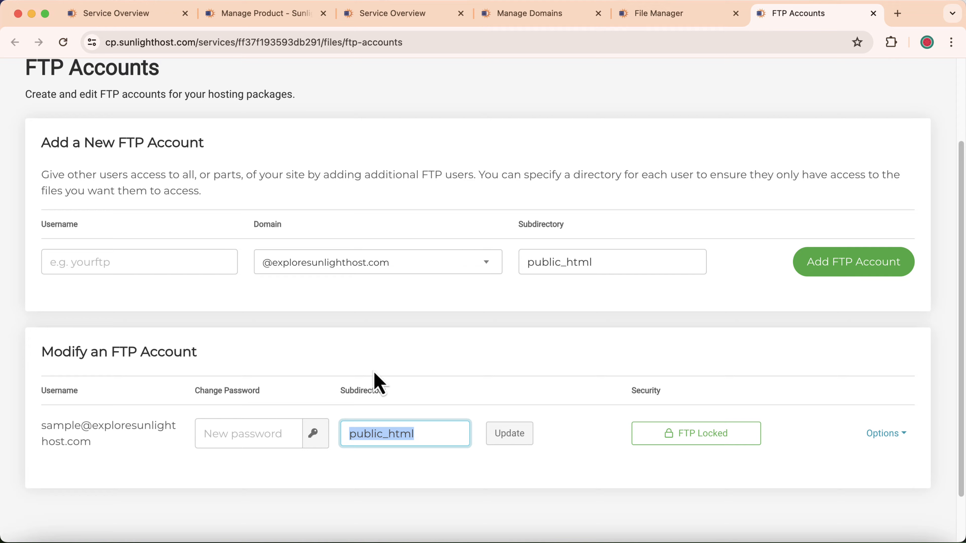
click(625, 418)
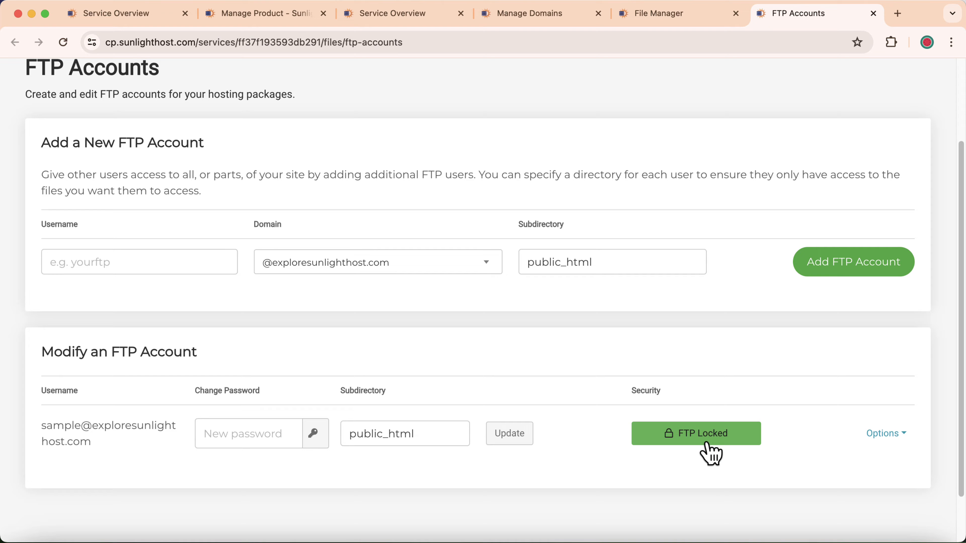
Unlock the sample account's FTP for 4 hours, then lock it again.
click(728, 443)
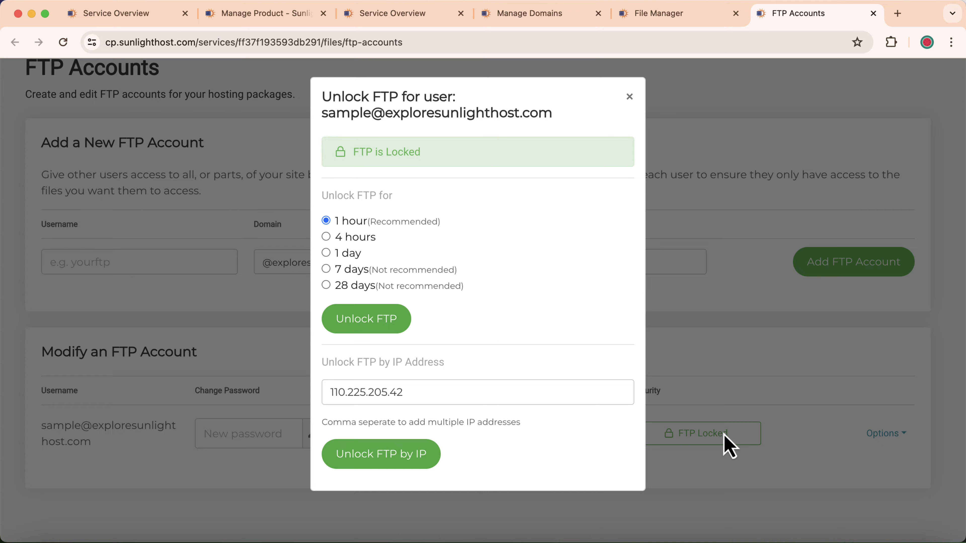
click(351, 238)
click(370, 323)
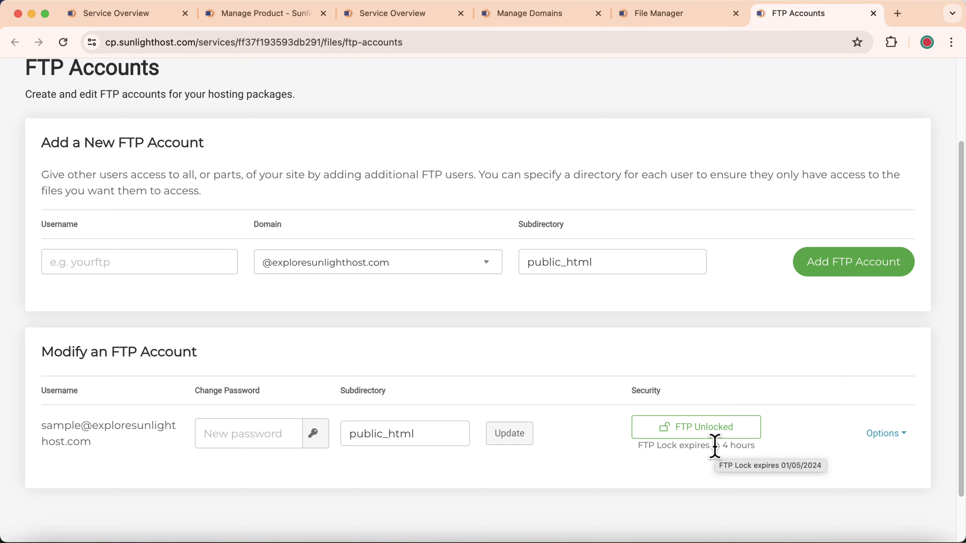
click(700, 434)
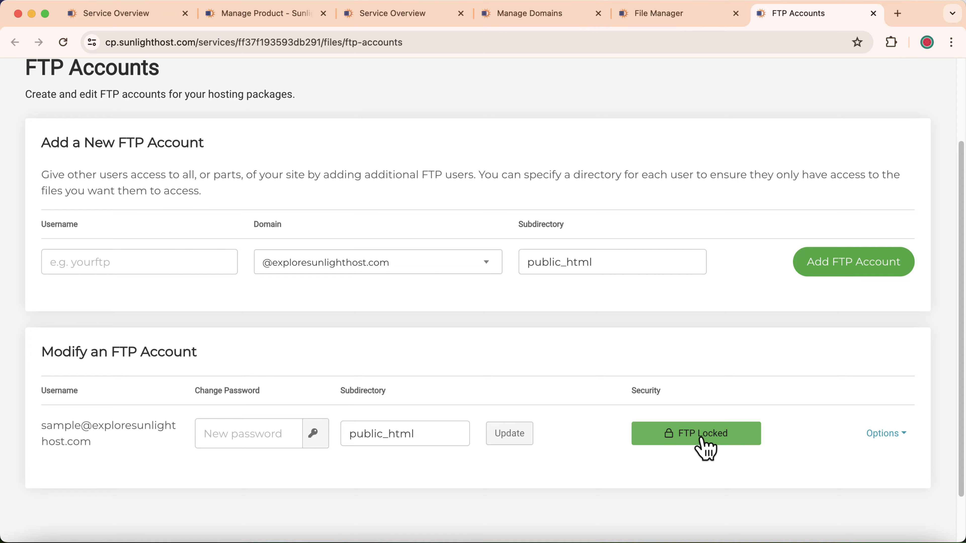
Unlock the sample account's FTP for 1 day and review its Options menu.
click(685, 441)
click(345, 256)
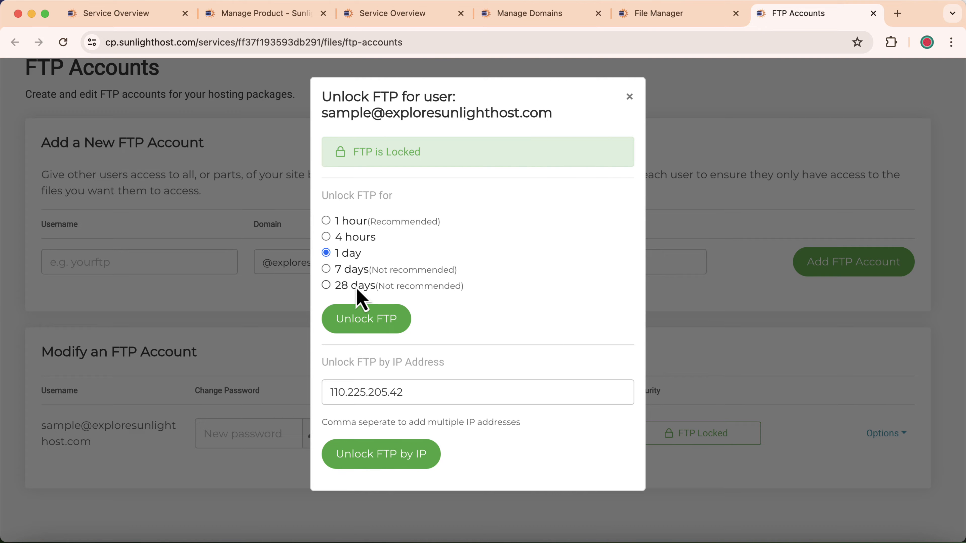
click(368, 321)
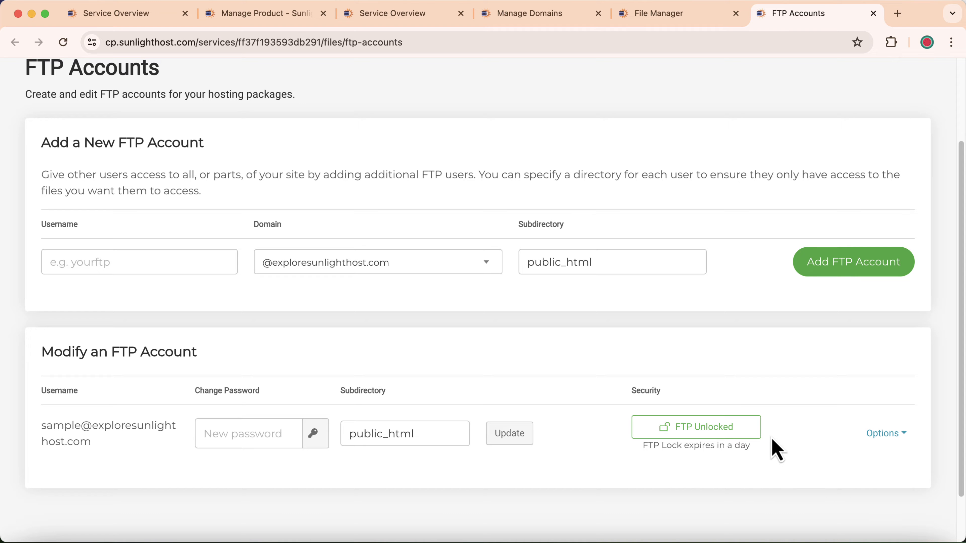
click(896, 436)
scroll(890, 433, down, 3)
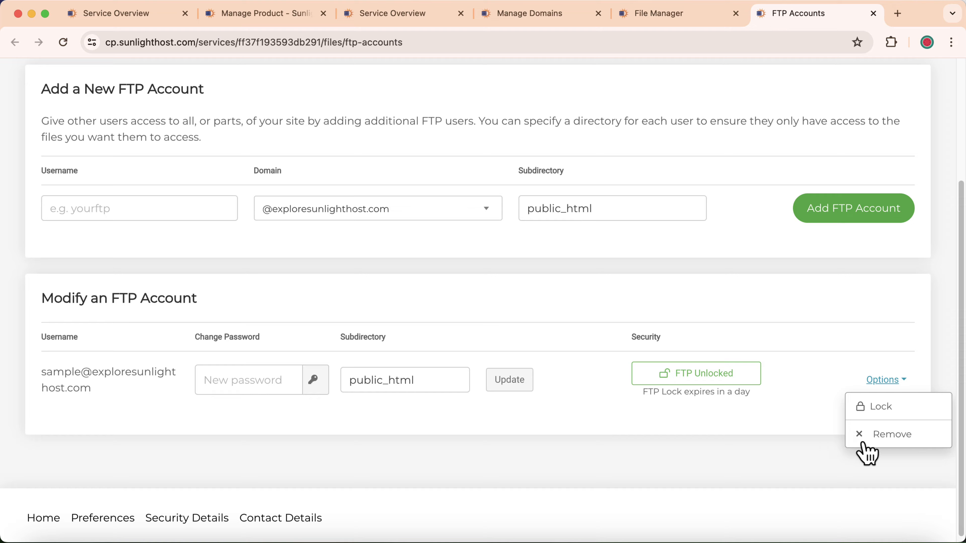
click(769, 438)
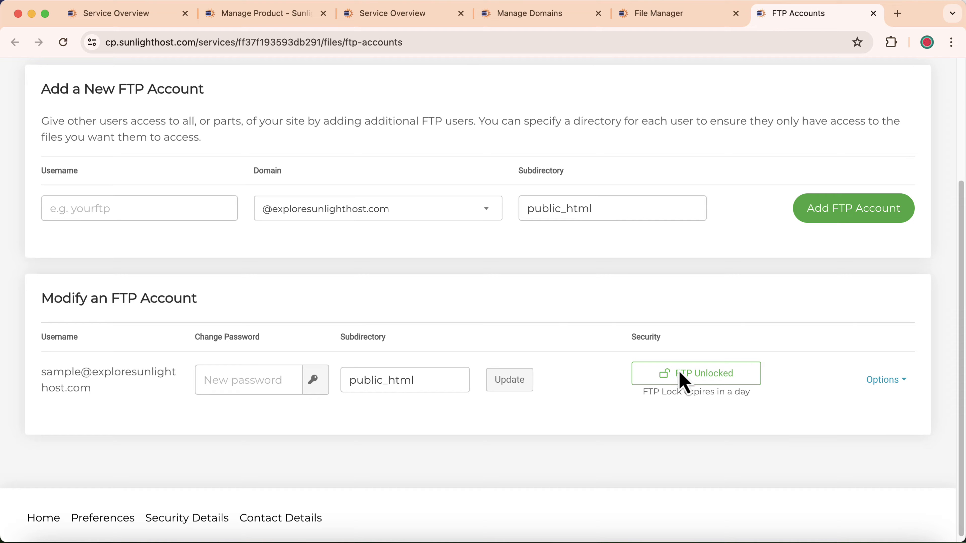
click(109, 199)
Enter username sample2 and choose the exploresunlighthost.in domain.
click(133, 242)
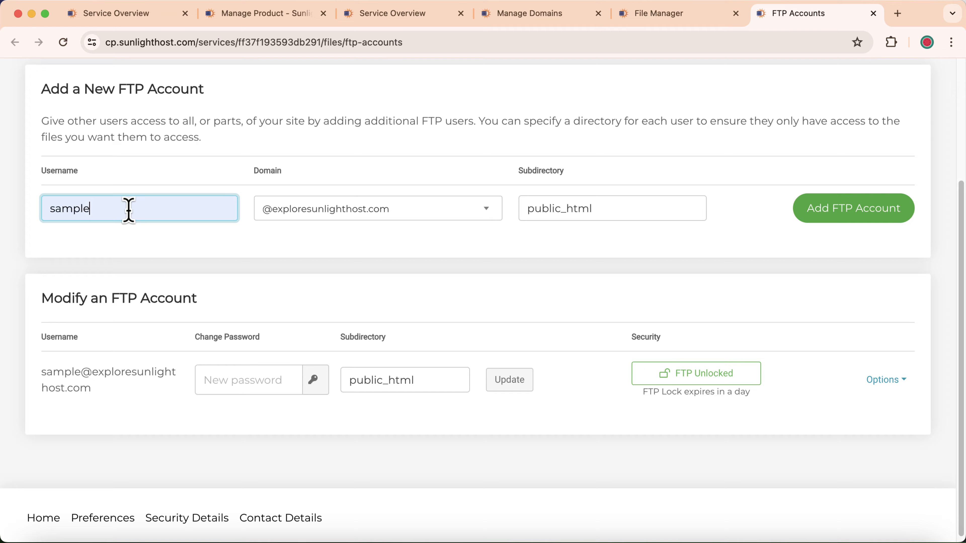
text(2)
click(319, 220)
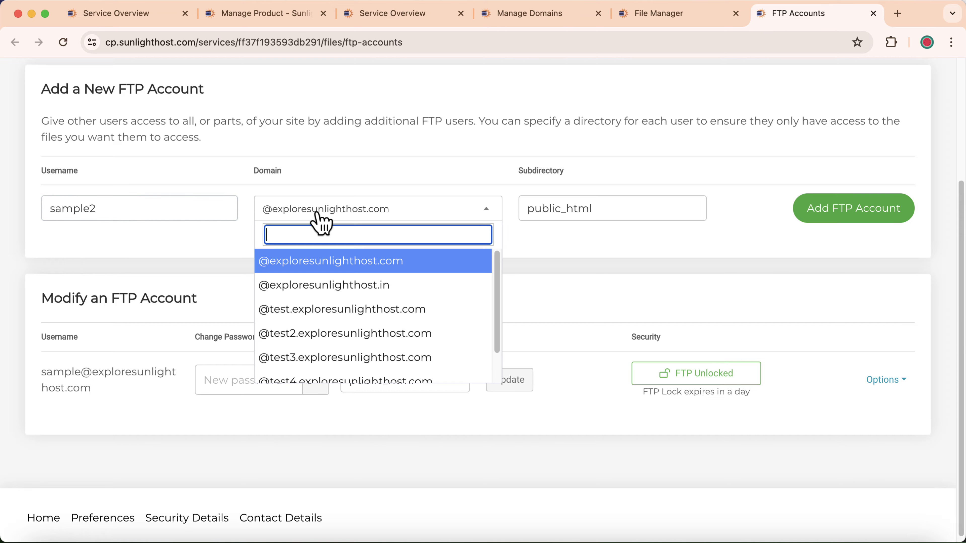
click(348, 291)
drag(619, 211, 531, 189)
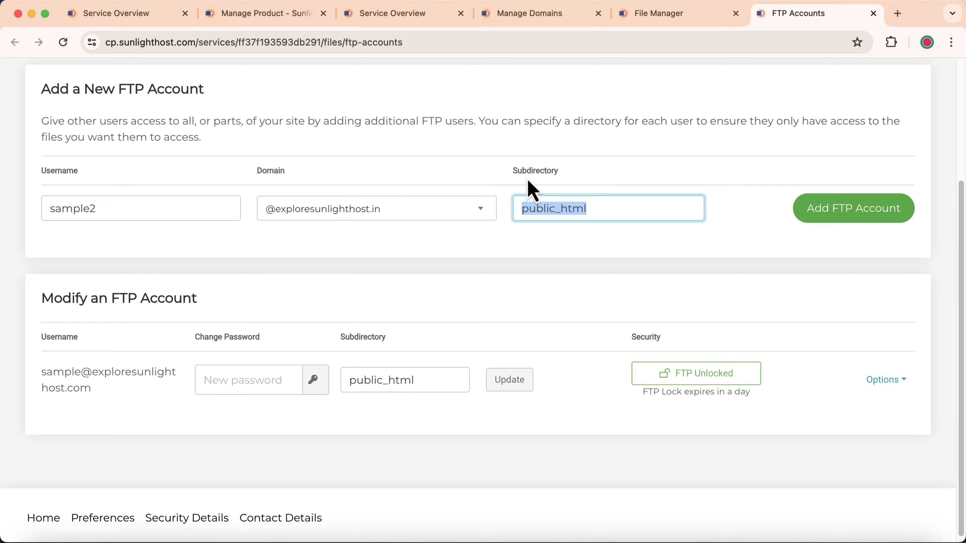
Copy the test2 folder path from File Manager into Subdirectory as public_html/test2.
click(655, 20)
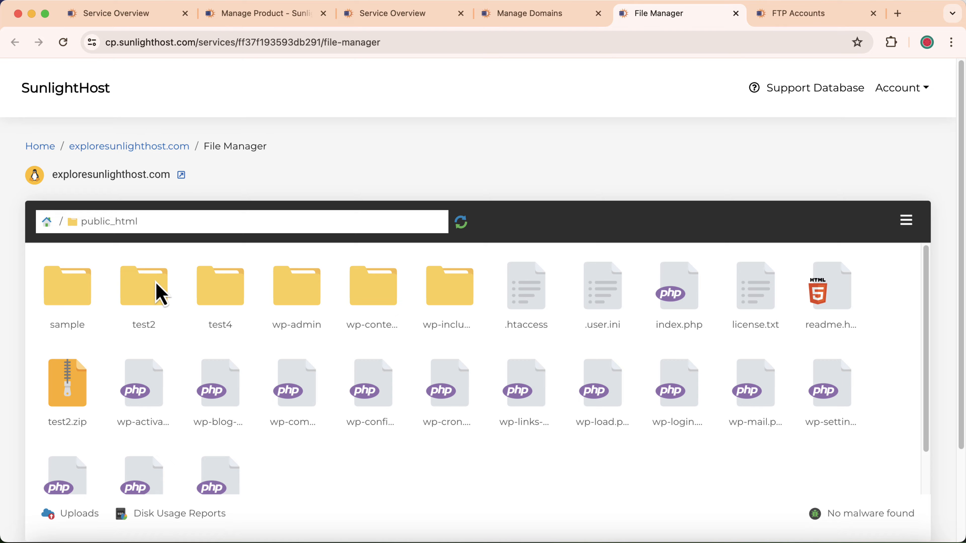
double_click(141, 310)
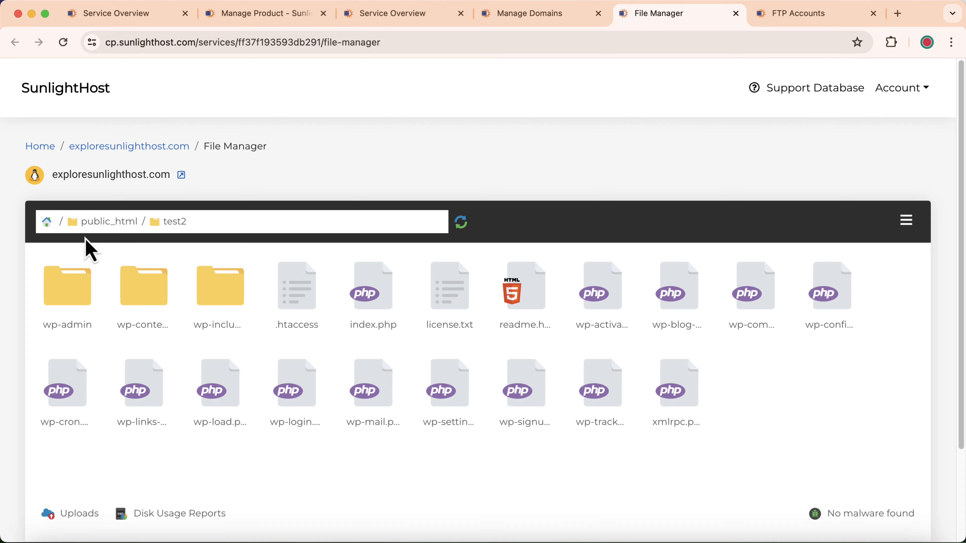
drag(85, 228, 187, 232)
right_click(185, 231)
click(217, 254)
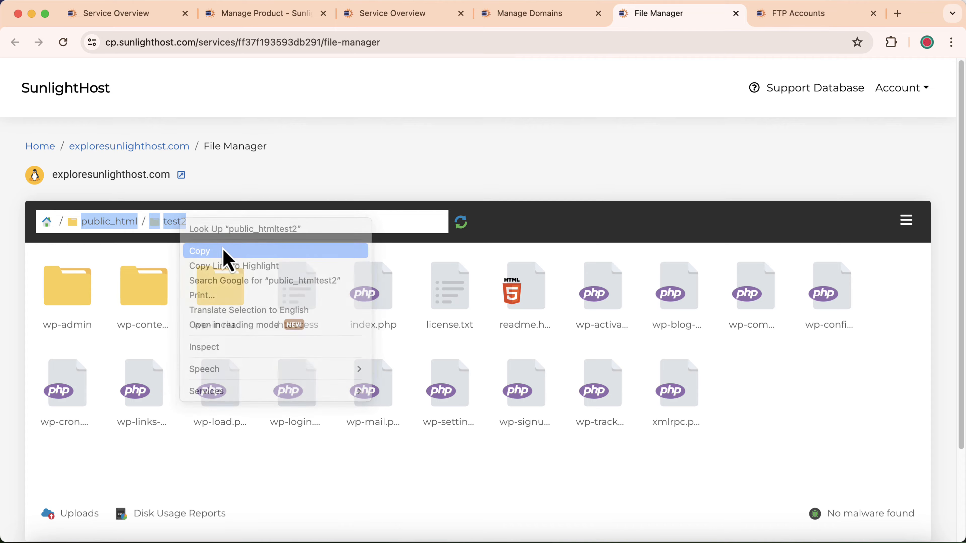
click(770, 12)
right_click(542, 202)
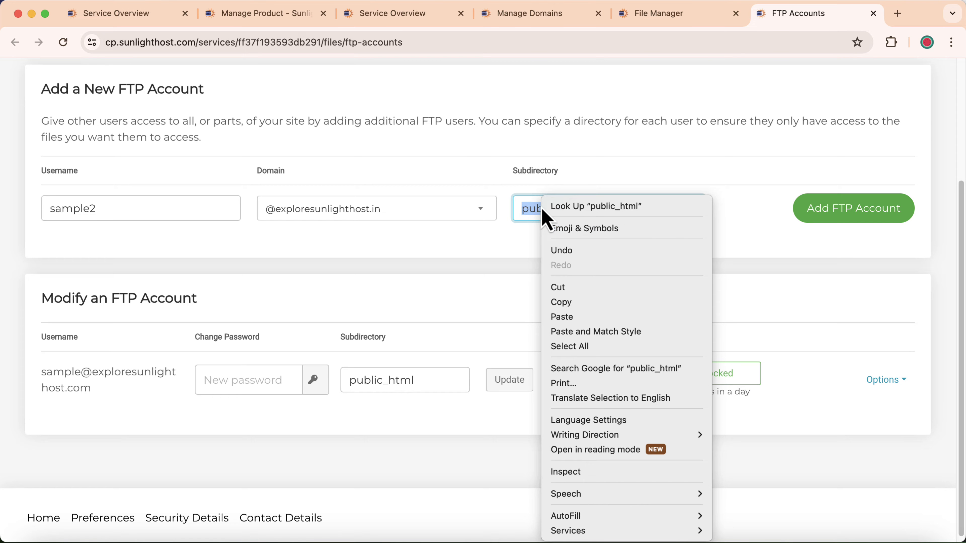
click(591, 317)
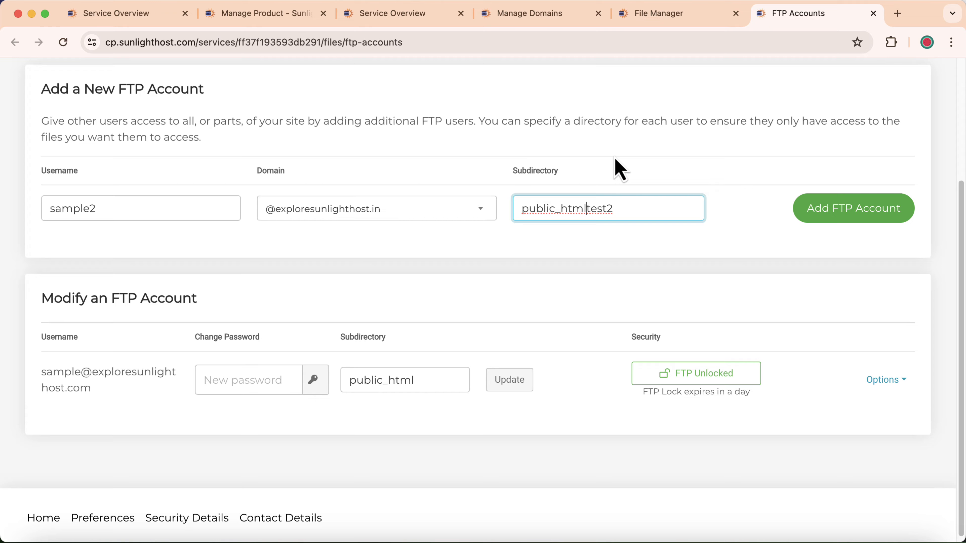
key(Left)
key(Left)
key(Left)
key(Left)
key(Left)
text(/)
click(611, 150)
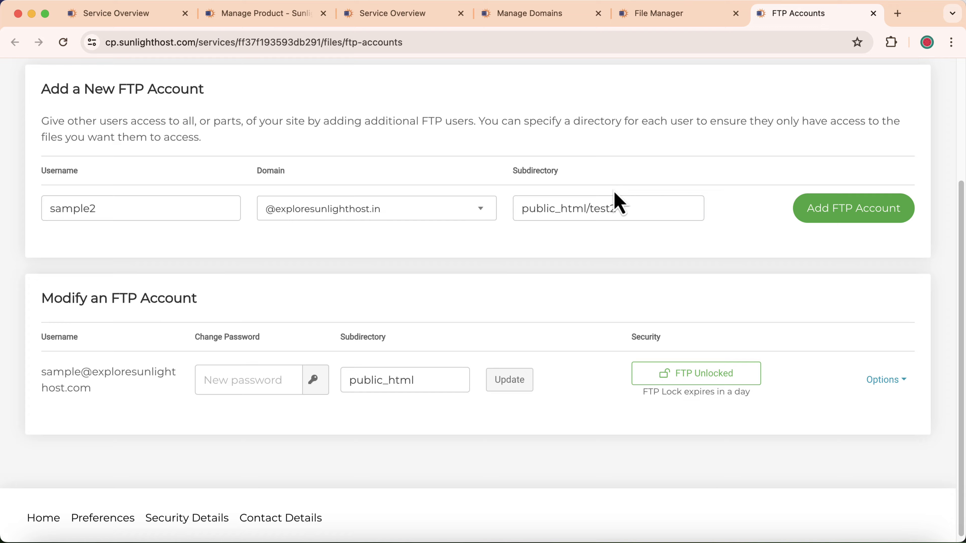
click(680, 21)
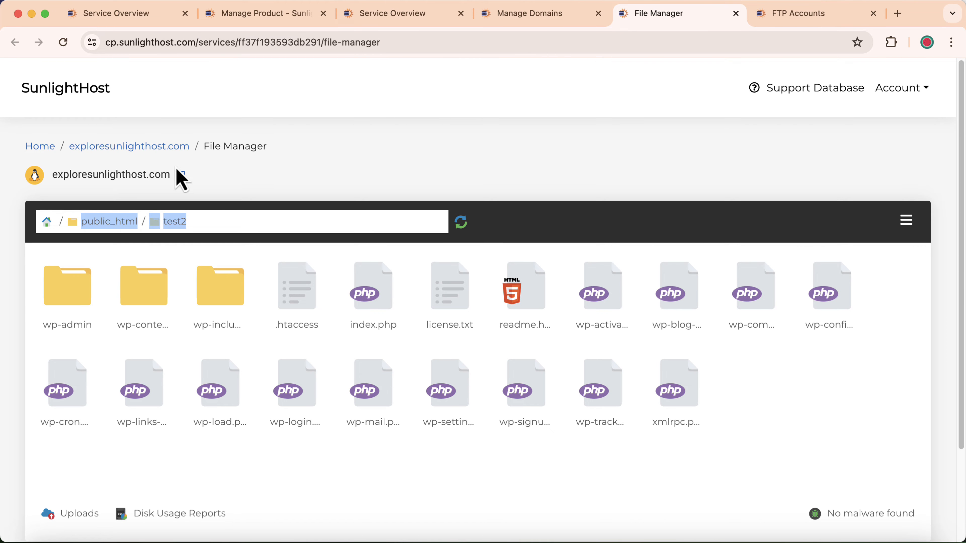
click(54, 227)
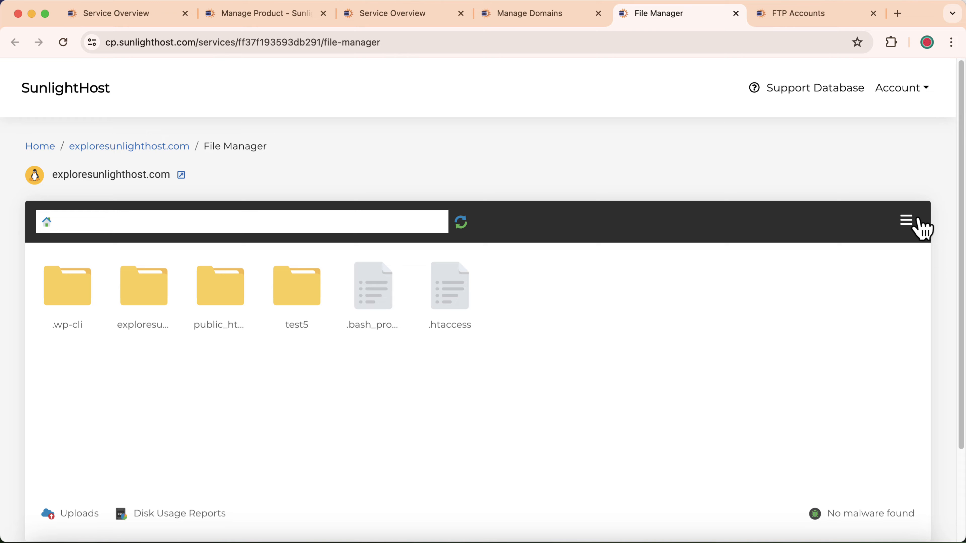
click(908, 224)
click(766, 221)
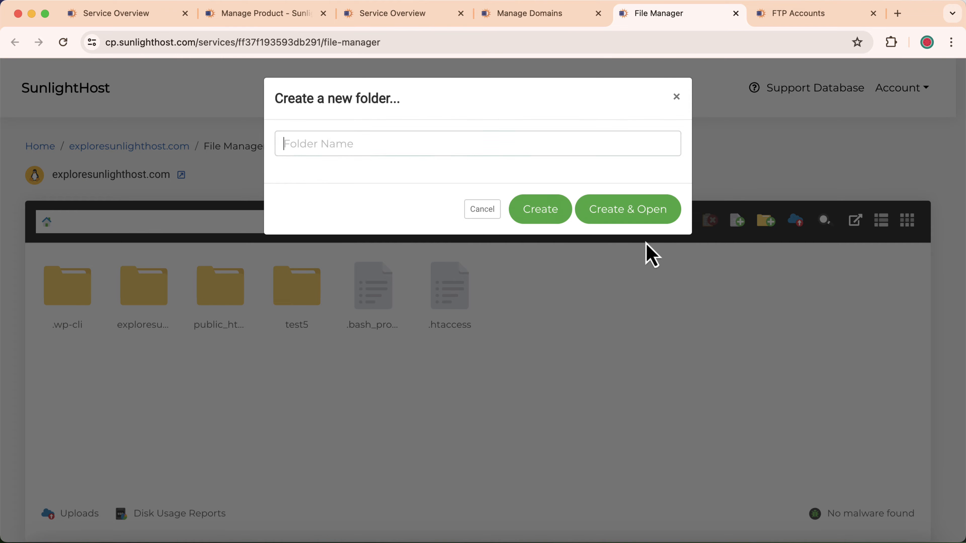
click(479, 210)
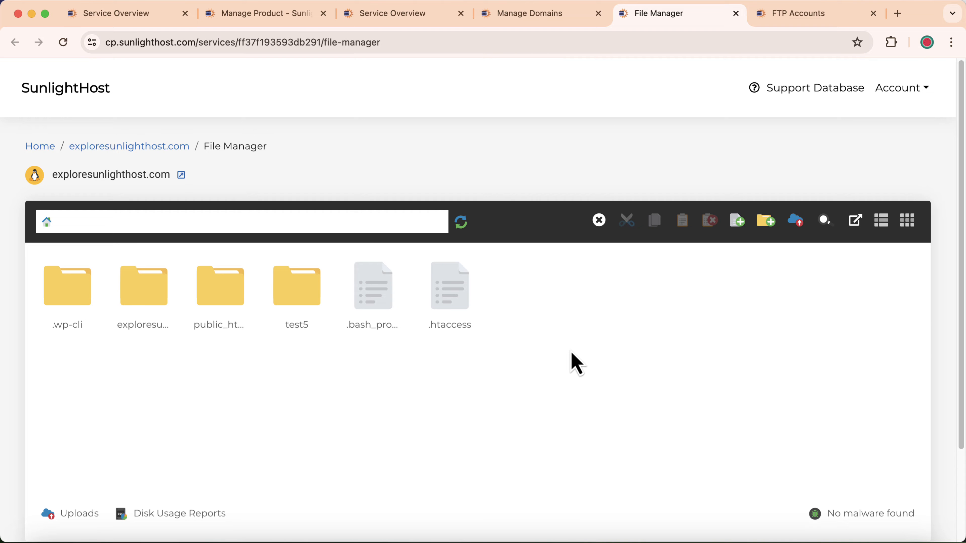
click(784, 16)
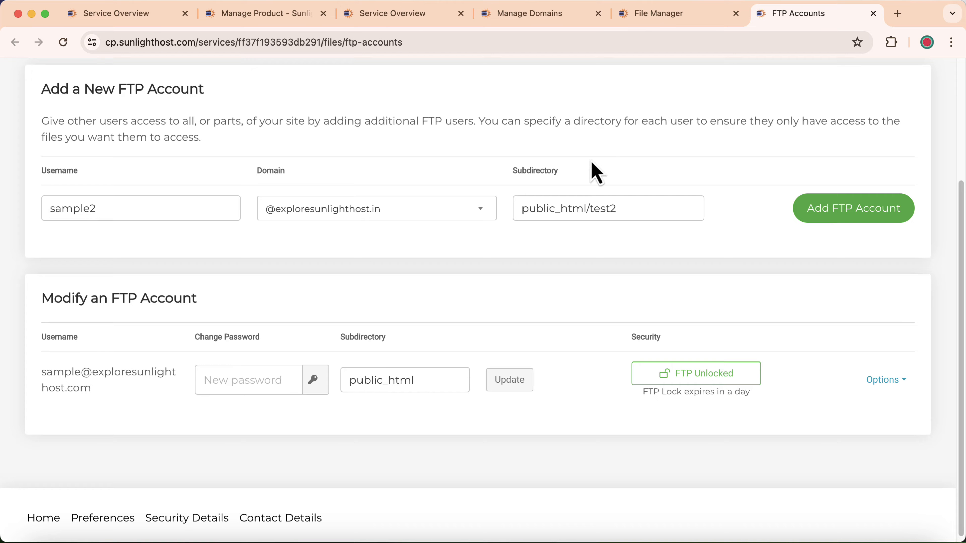
Add the sample2 account and replace its generated password with a custom one.
click(833, 215)
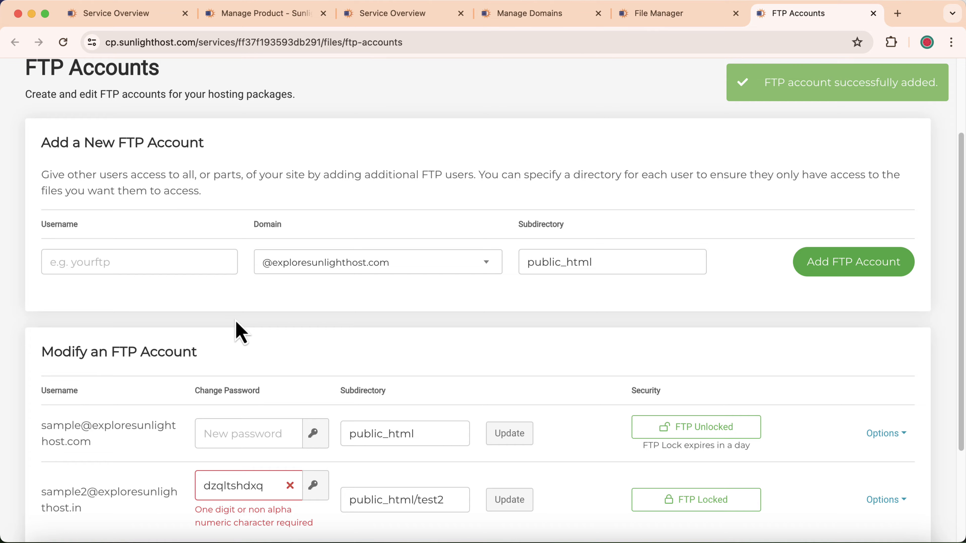
scroll(217, 335, down, 3)
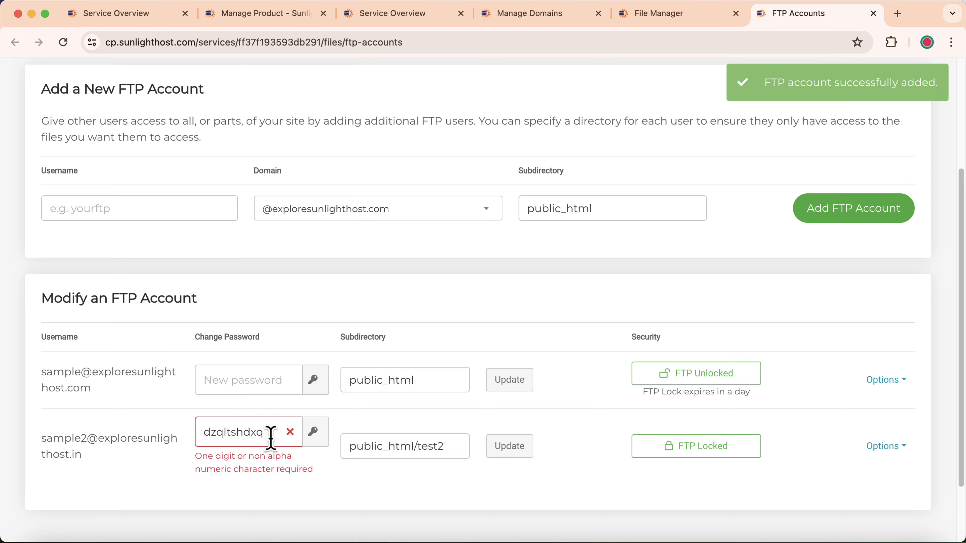
click(270, 435)
click(315, 432)
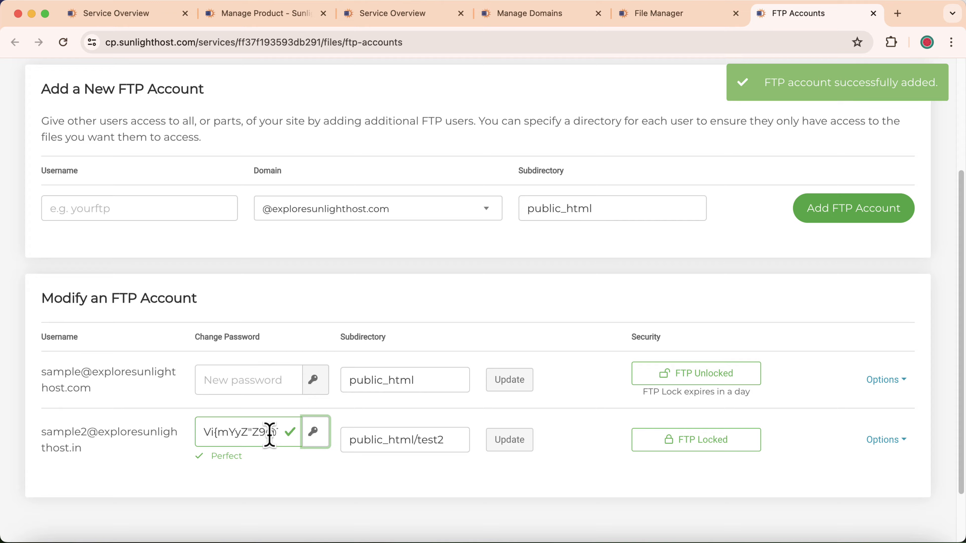
drag(205, 430, 319, 436)
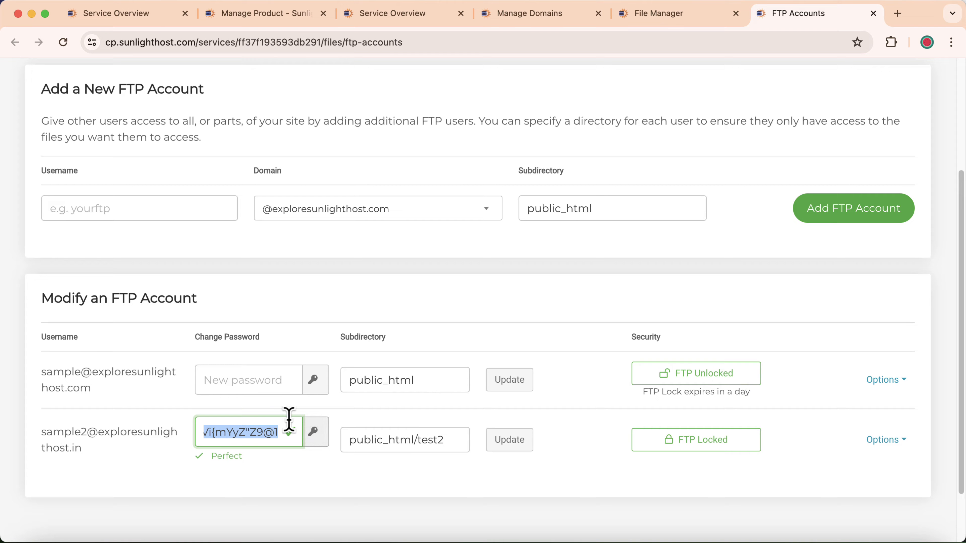
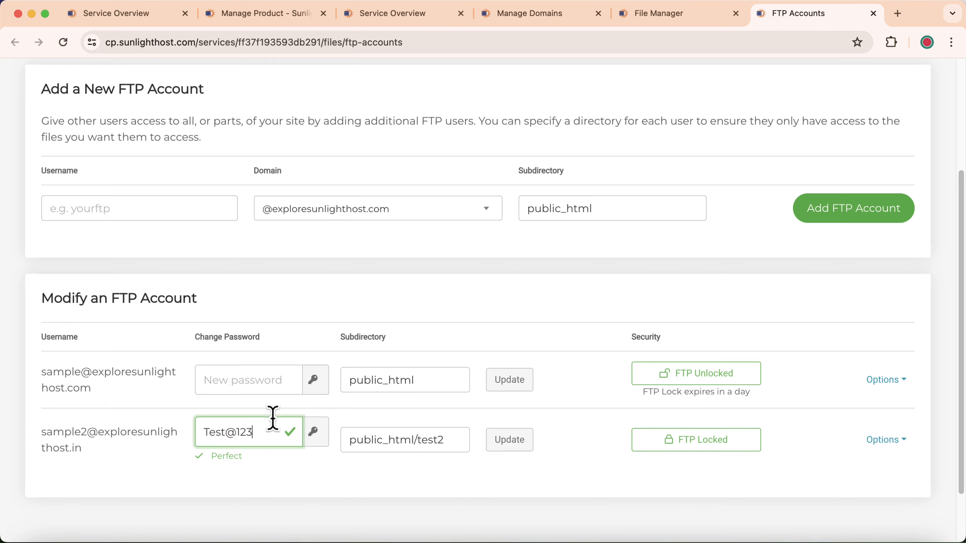
click(509, 444)
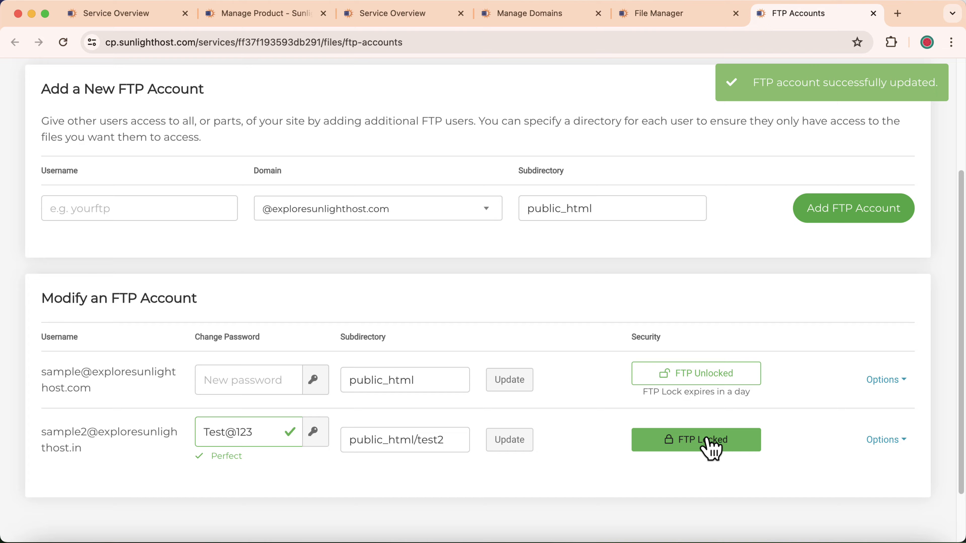
Unlock FTP access for the sample2 account for 4 hours.
click(684, 443)
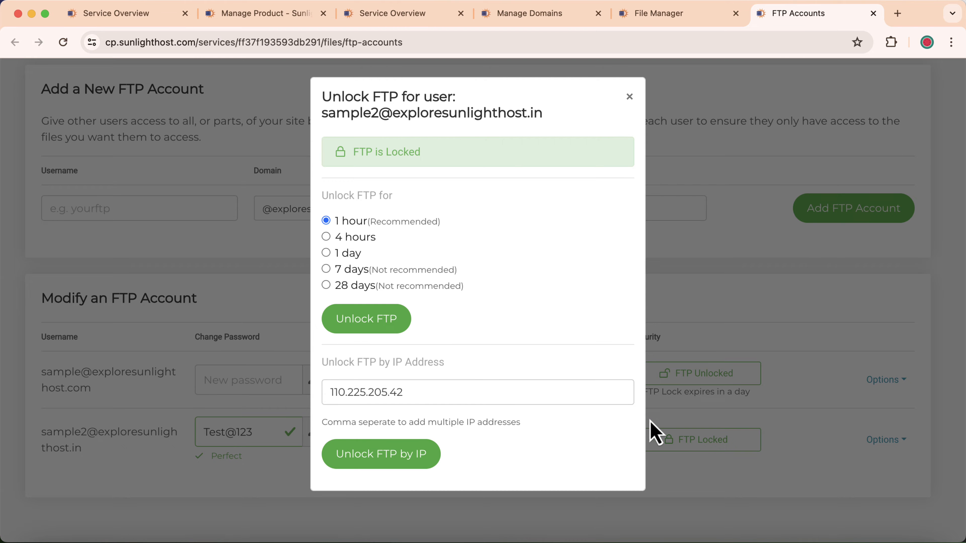
click(358, 240)
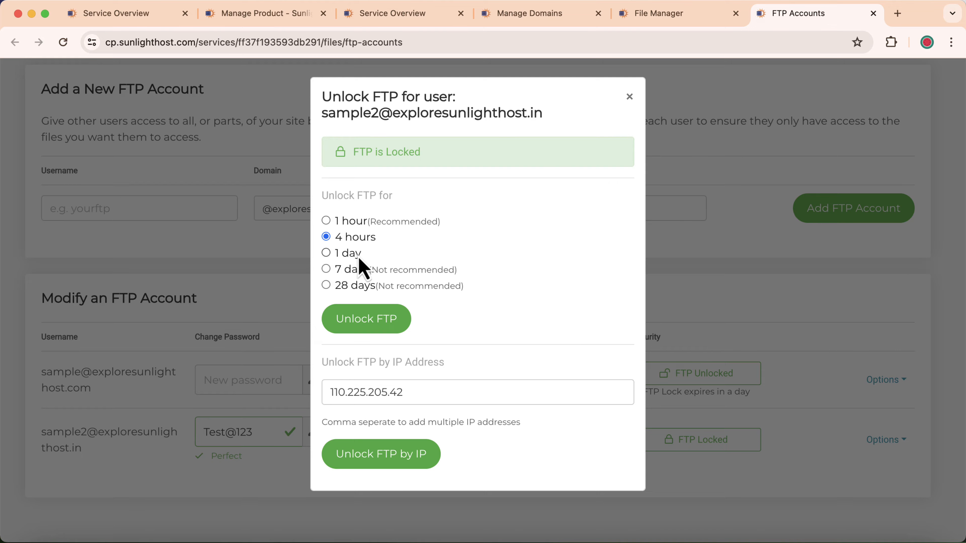
click(368, 332)
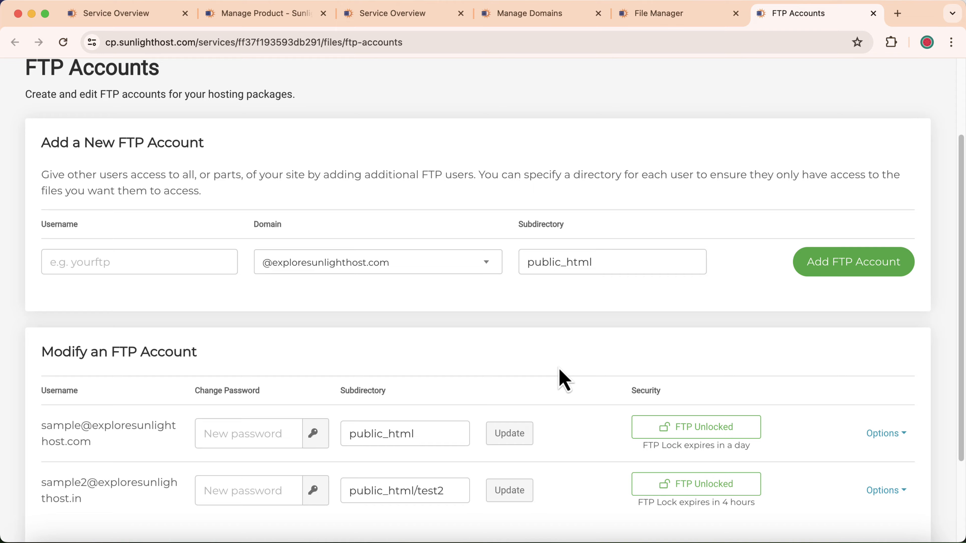
scroll(564, 381, up, 3)
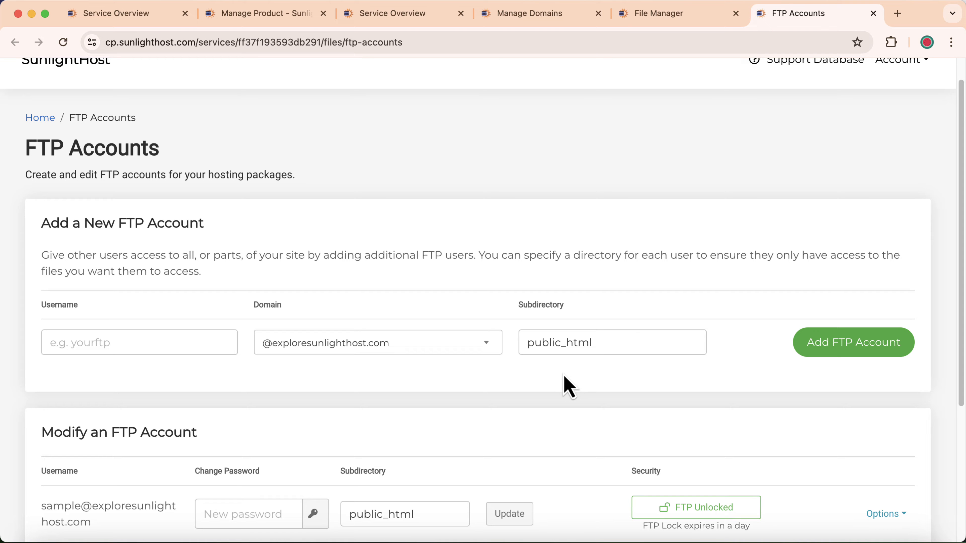
Open the exploresunlighthost.com service overview in a new tab and unlock the main FTP for 1 day.
right_click(39, 121)
click(453, 158)
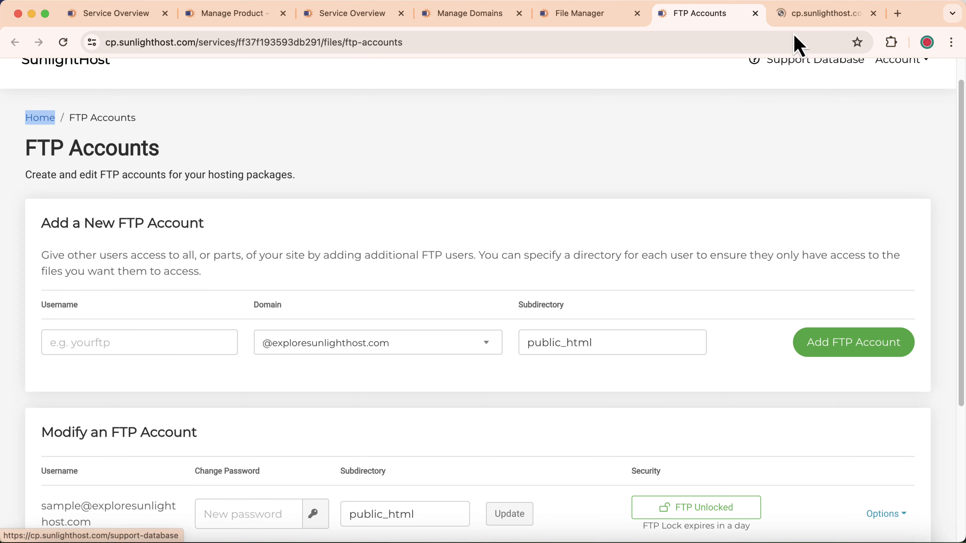
click(798, 17)
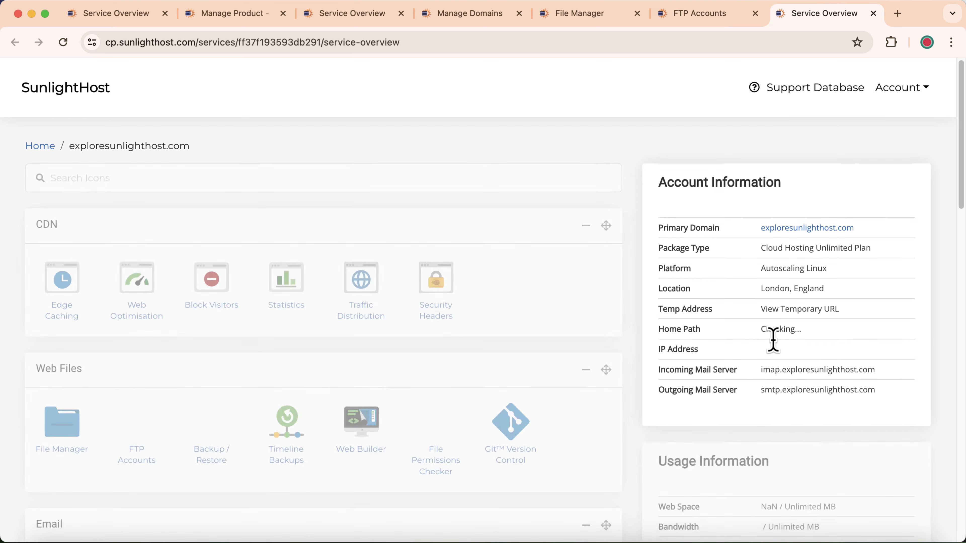
scroll(776, 342, down, 5)
scroll(760, 285, up, 1)
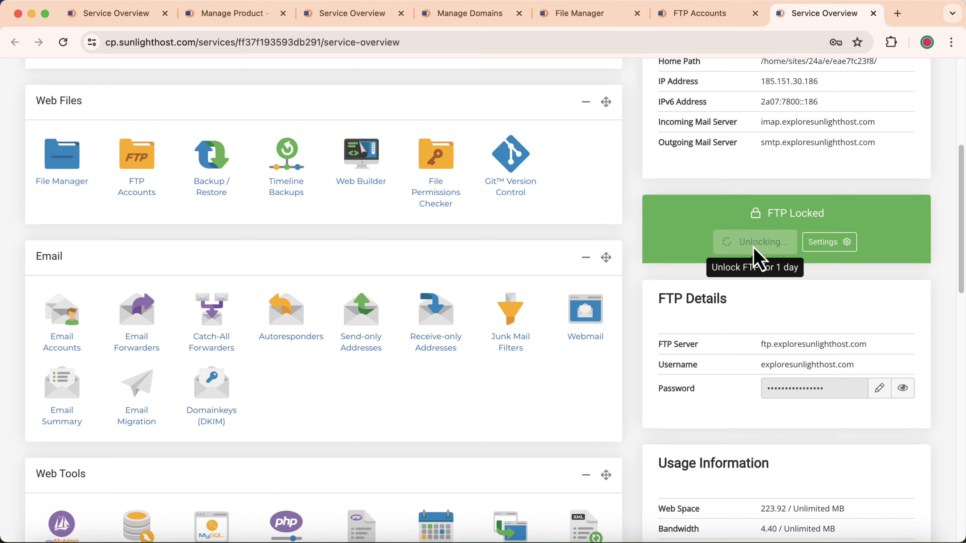
click(755, 250)
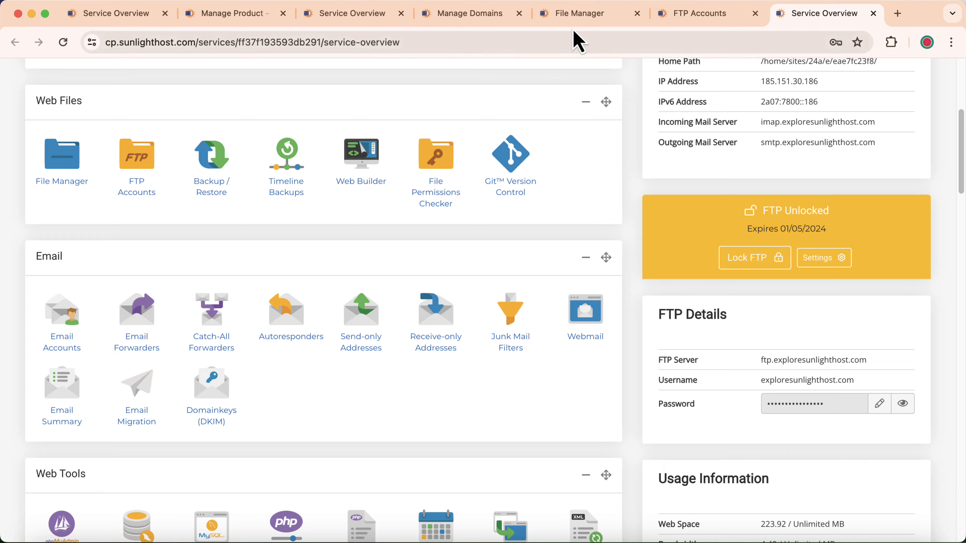
Show the SunlightHost File Manager with its empty Uploads panel (0/0) open.
click(577, 17)
click(76, 515)
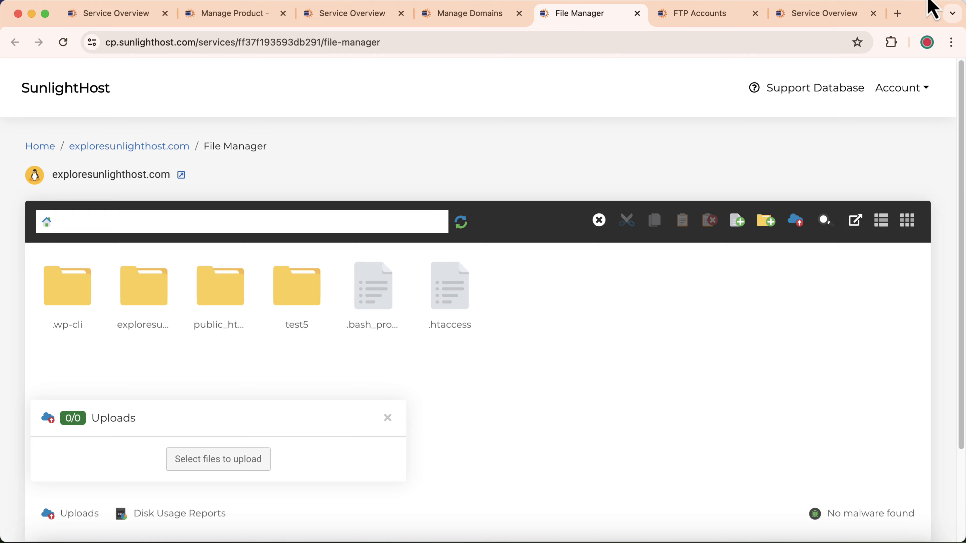
Search Google for 'ftp clients' in a new tab and open the 'FileZilla - The free FTP solution' result.
click(898, 14)
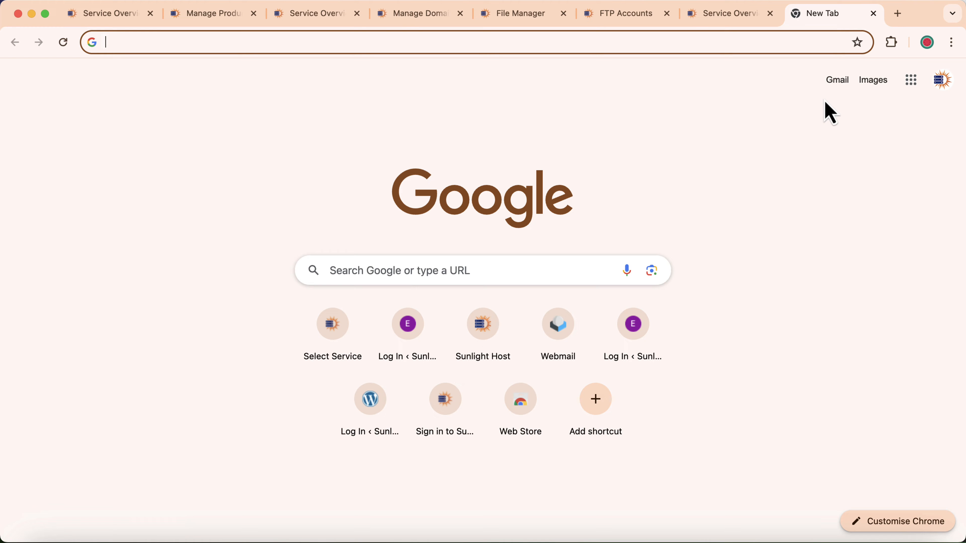
text(f)
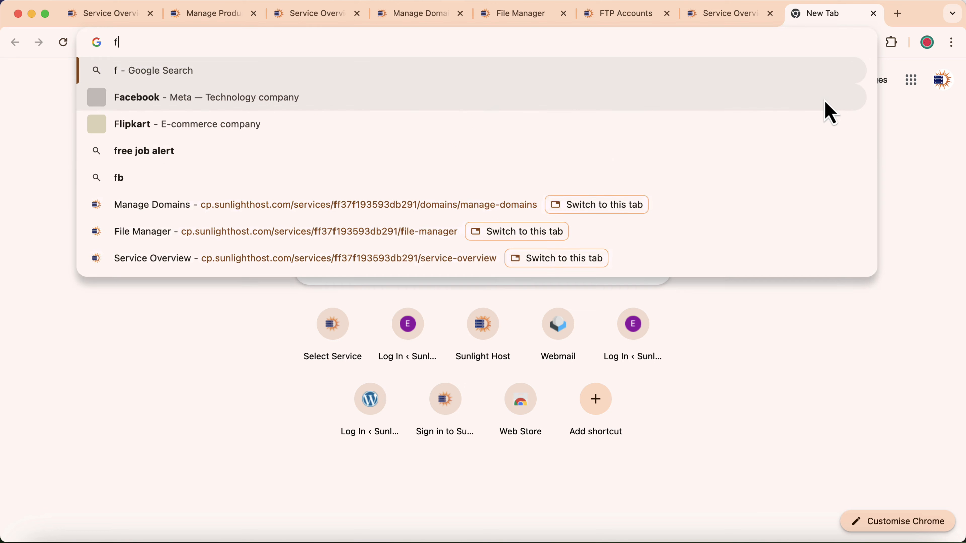
text(tp clients)
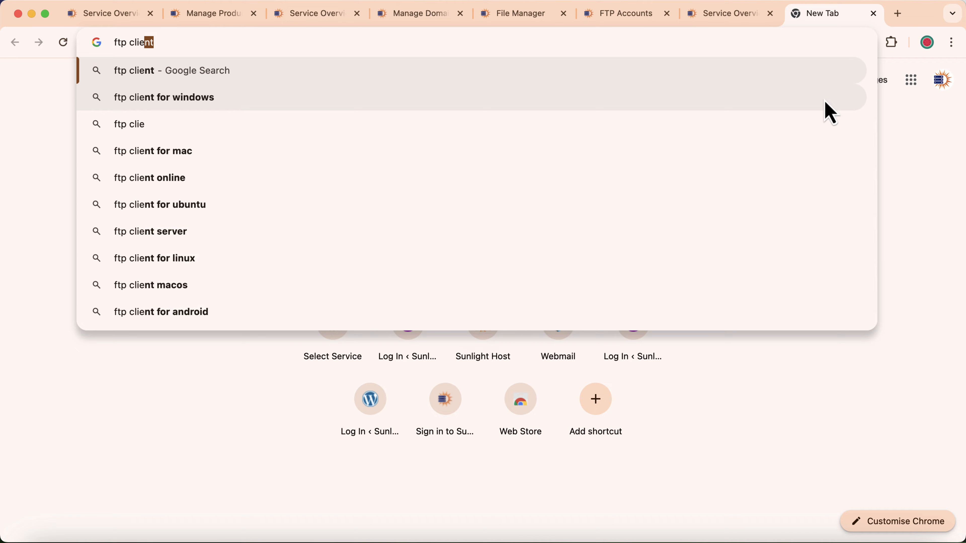
key(Return)
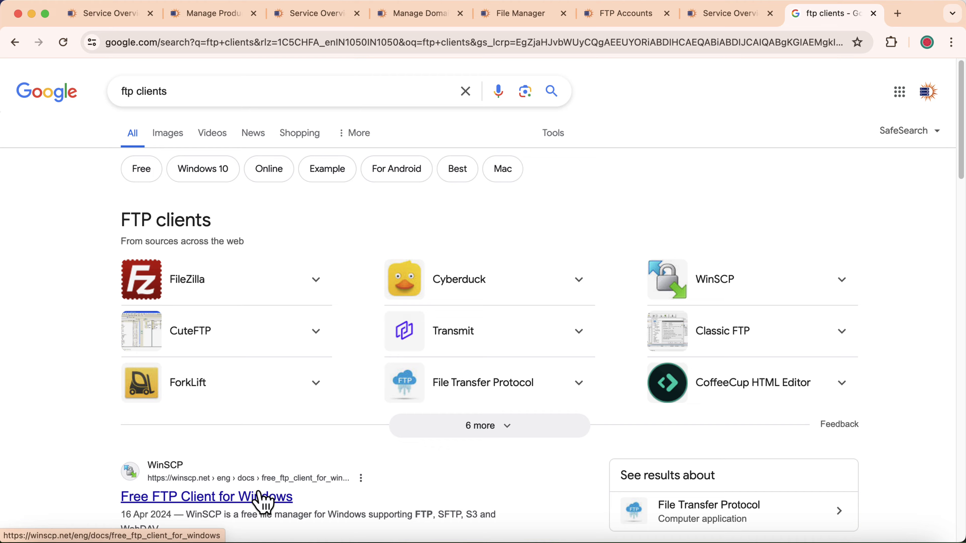
click(188, 299)
scroll(187, 299, down, 3)
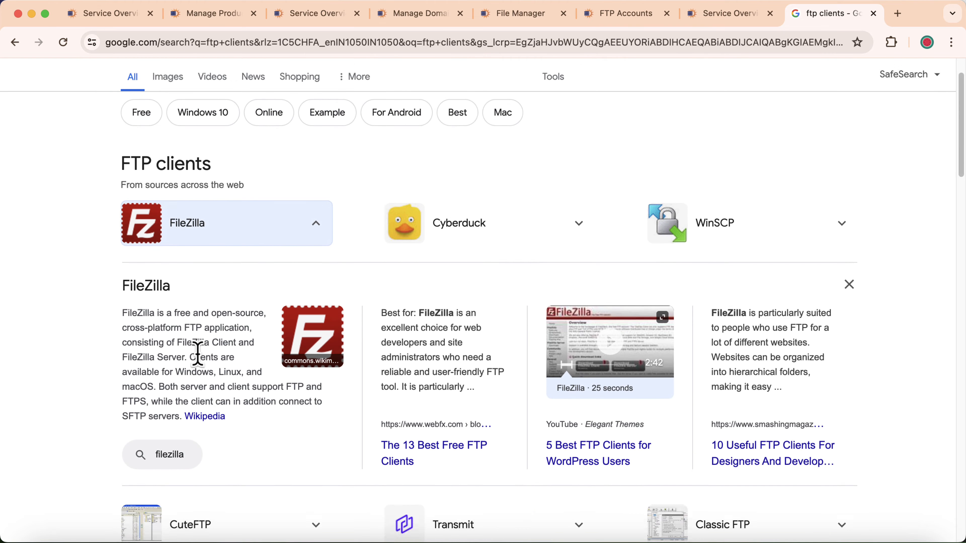
scroll(163, 443, down, 10)
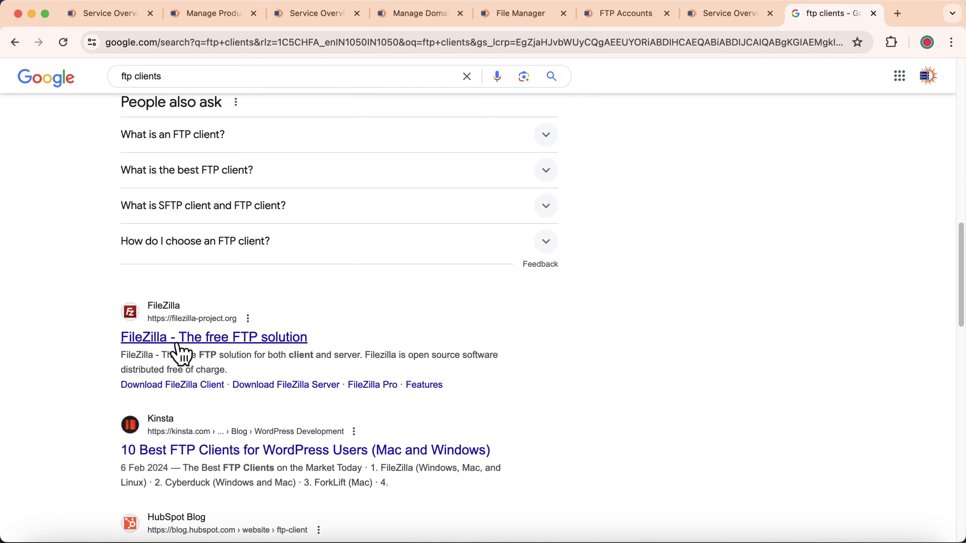
click(144, 339)
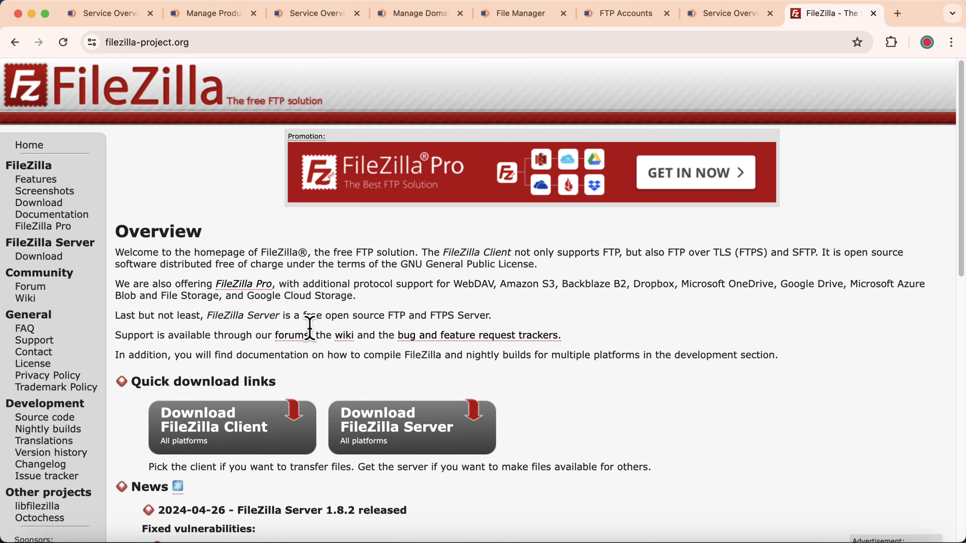
Download the free edition of FileZilla Client 3.67.0 for macOS.
click(251, 422)
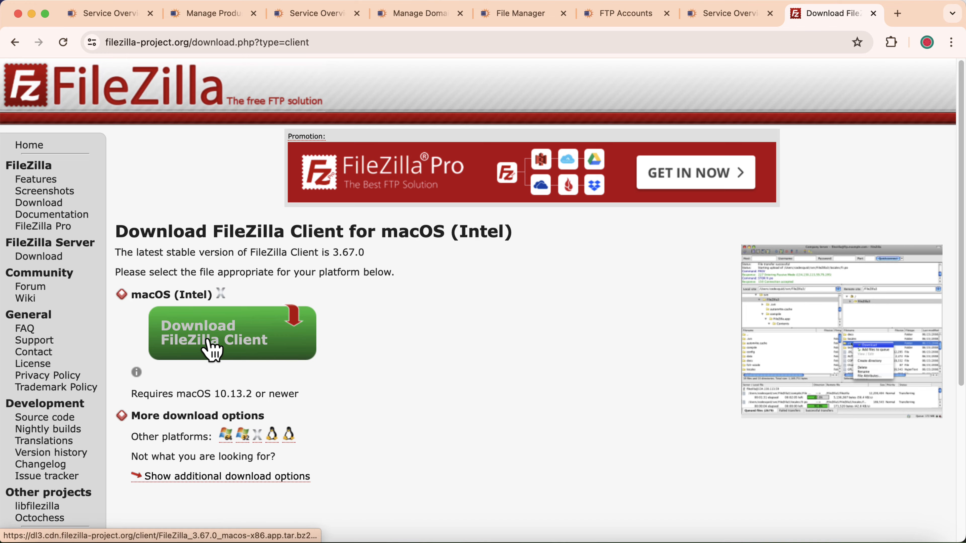
click(207, 340)
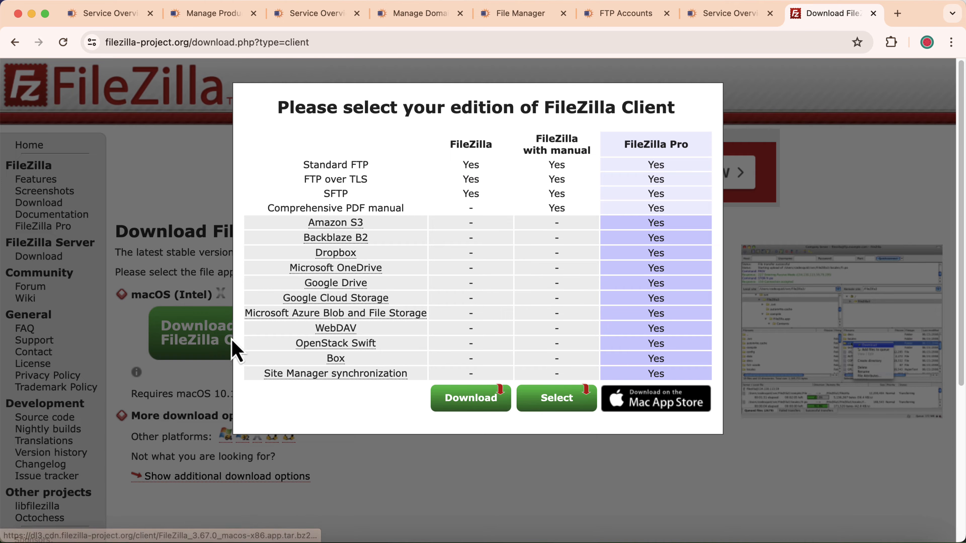
click(470, 401)
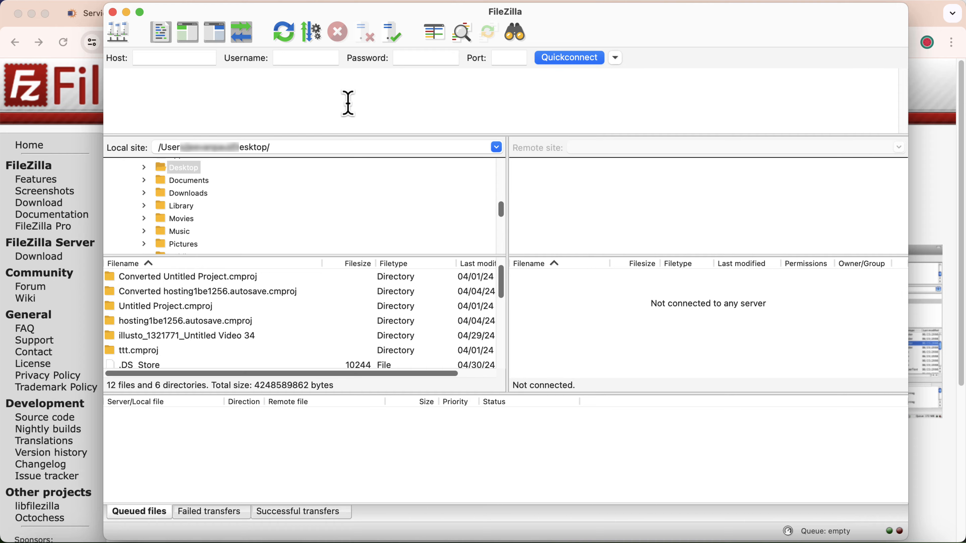
click(75, 142)
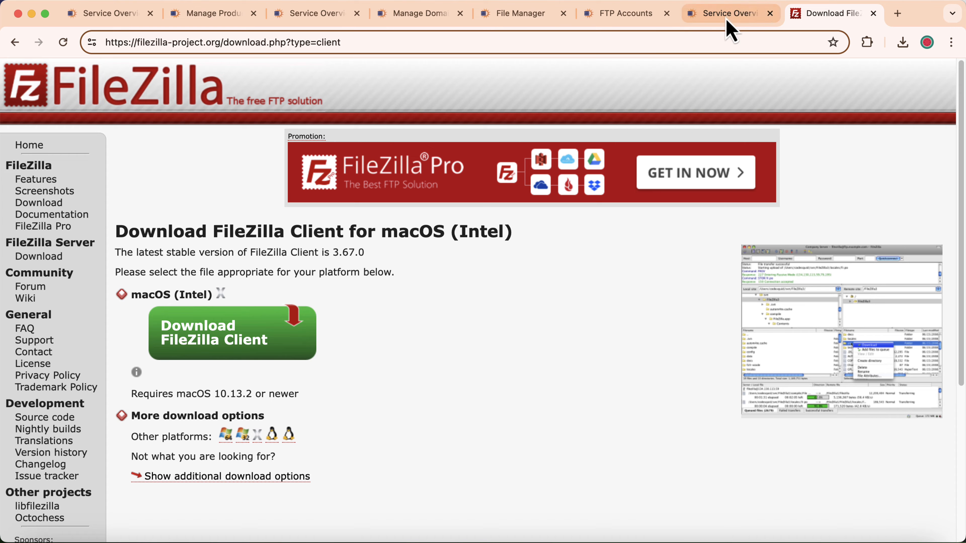
Unlock FTP for the main account from the SunlightHost Service Overview.
click(736, 15)
scroll(618, 225, down, 5)
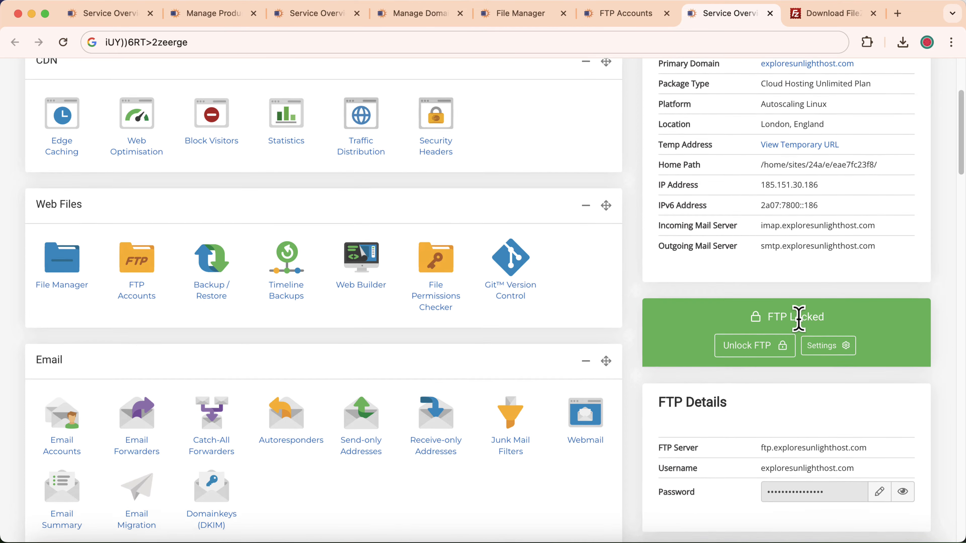
scroll(814, 324, down, 3)
click(743, 277)
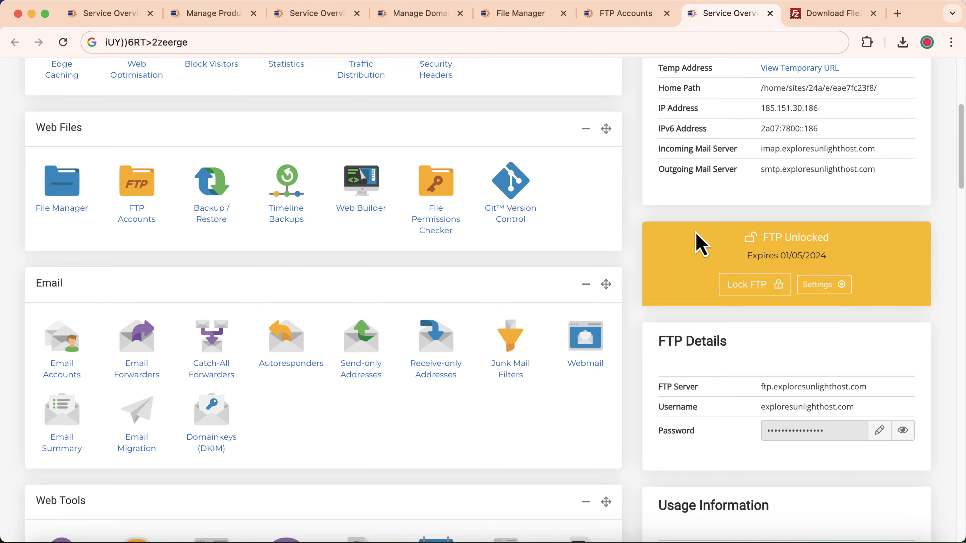
Copy the FTP server address ftp.exploresunlighthost.com from the service overview.
scroll(694, 308, down, 2)
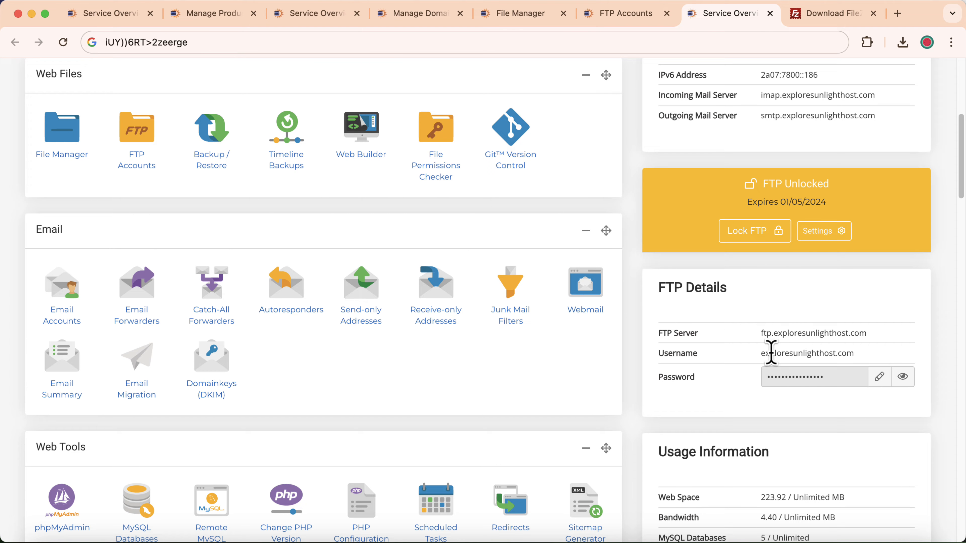
drag(762, 334, 865, 335)
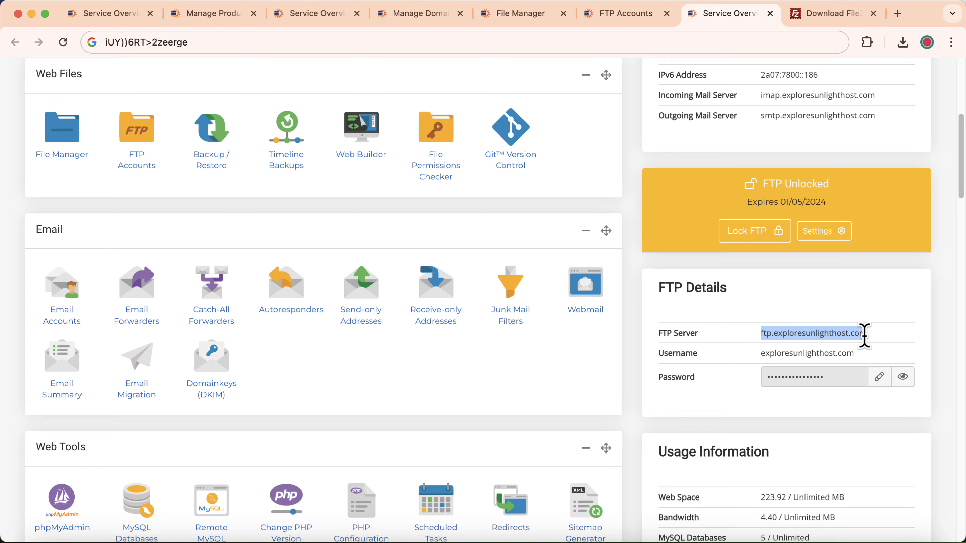
right_click(848, 332)
click(810, 366)
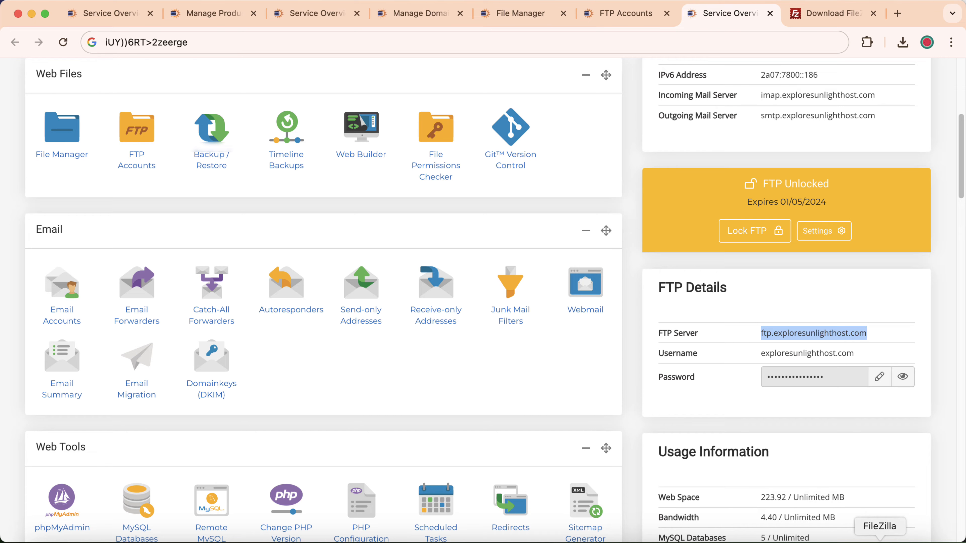
click(880, 542)
Paste ftp.exploresunlighthost.com into FileZilla's Host field.
right_click(138, 58)
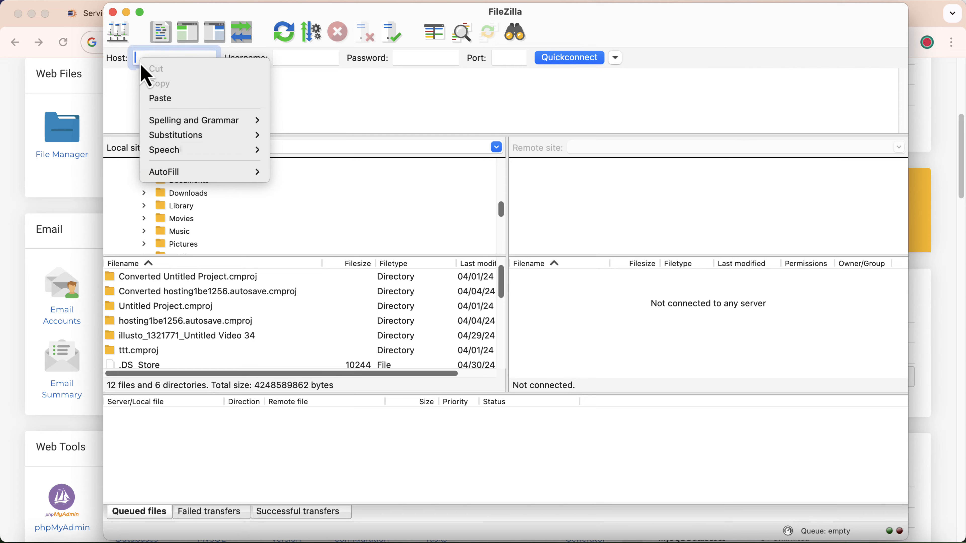
click(161, 99)
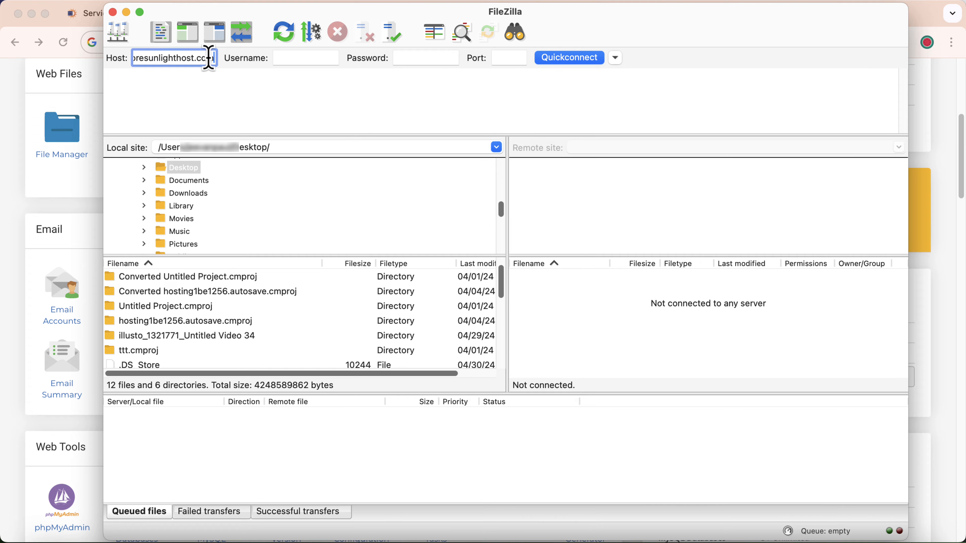
drag(204, 56, 142, 58)
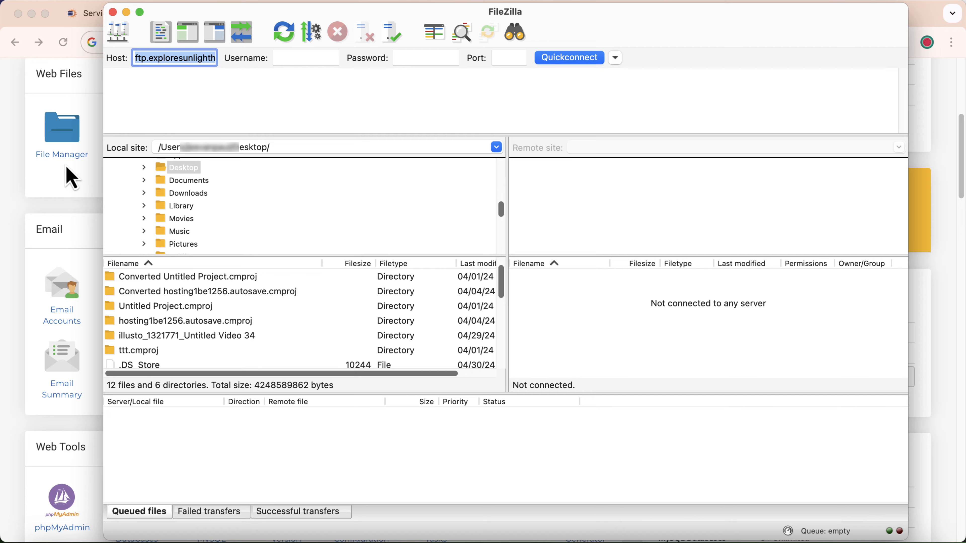
Copy the FTP username from the hosting panel into FileZilla's Username field.
click(15, 195)
drag(758, 359, 845, 361)
click(797, 358)
drag(761, 356, 854, 356)
right_click(842, 354)
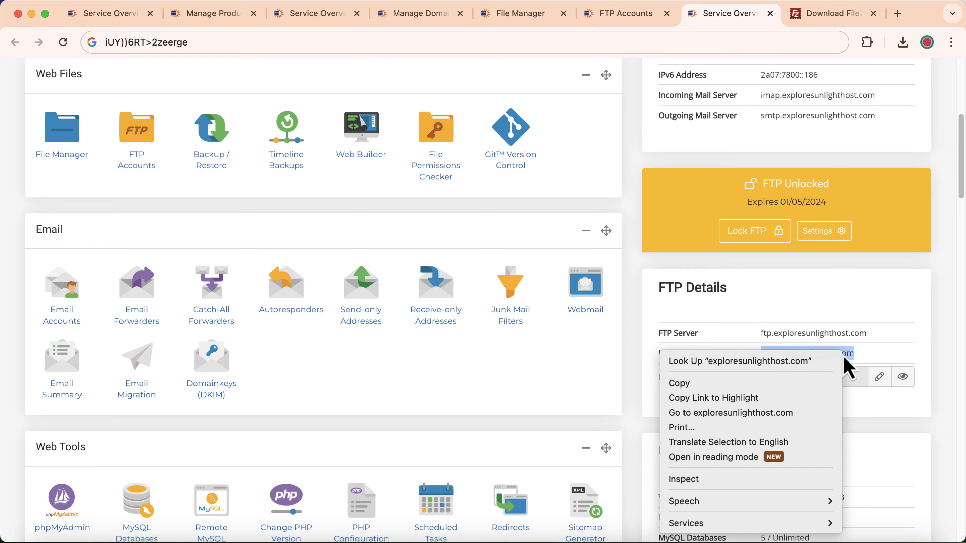
click(755, 383)
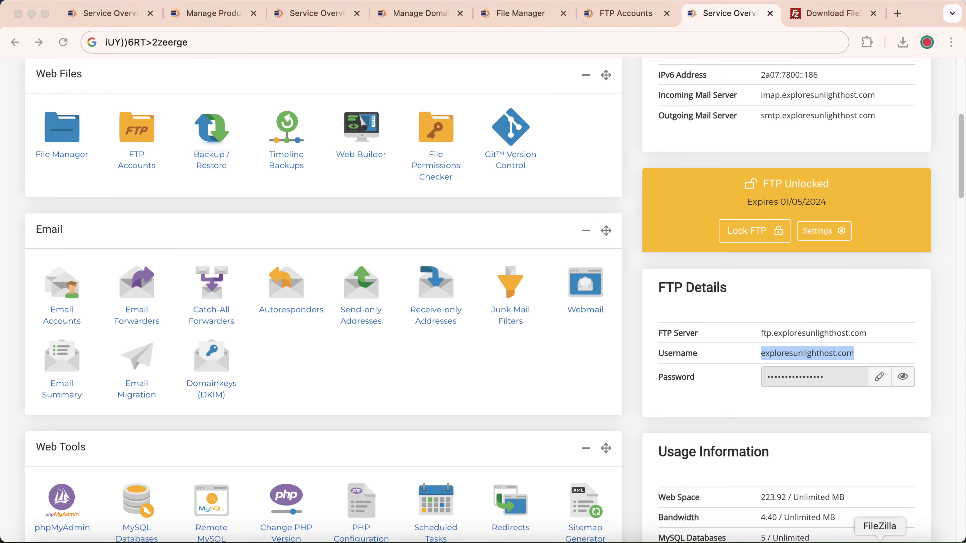
click(875, 538)
right_click(289, 57)
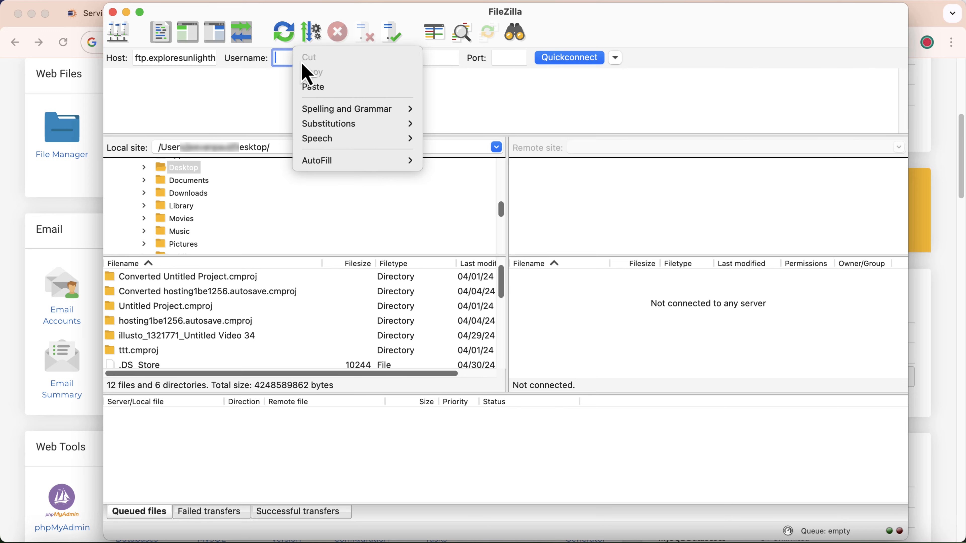
click(314, 88)
Copy the revealed FTP password into FileZilla's Password field and Quickconnect.
click(15, 207)
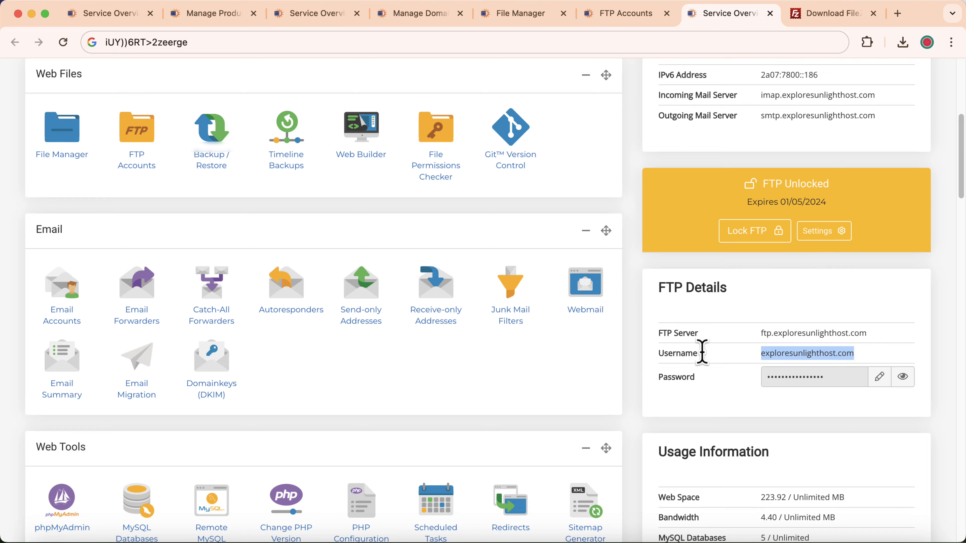
click(902, 377)
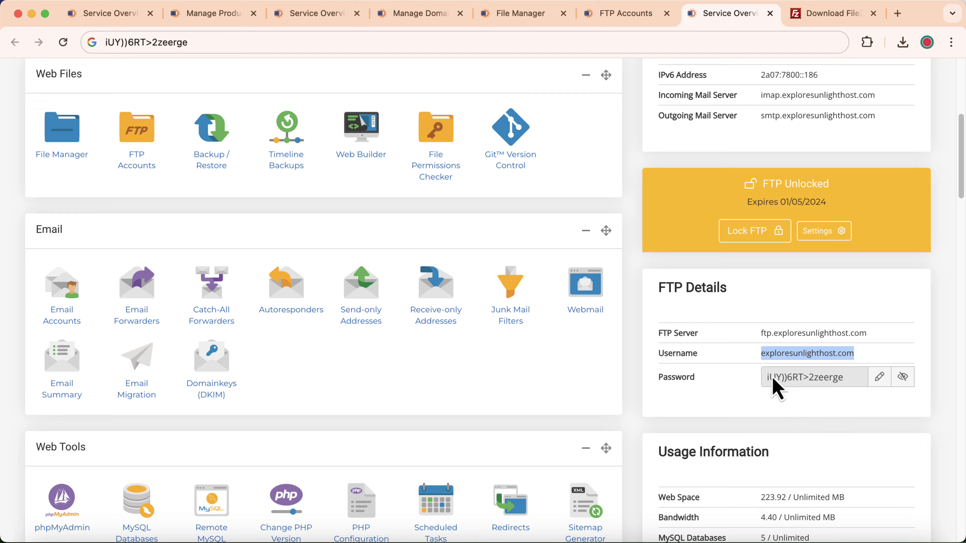
drag(769, 384, 833, 390)
right_click(827, 382)
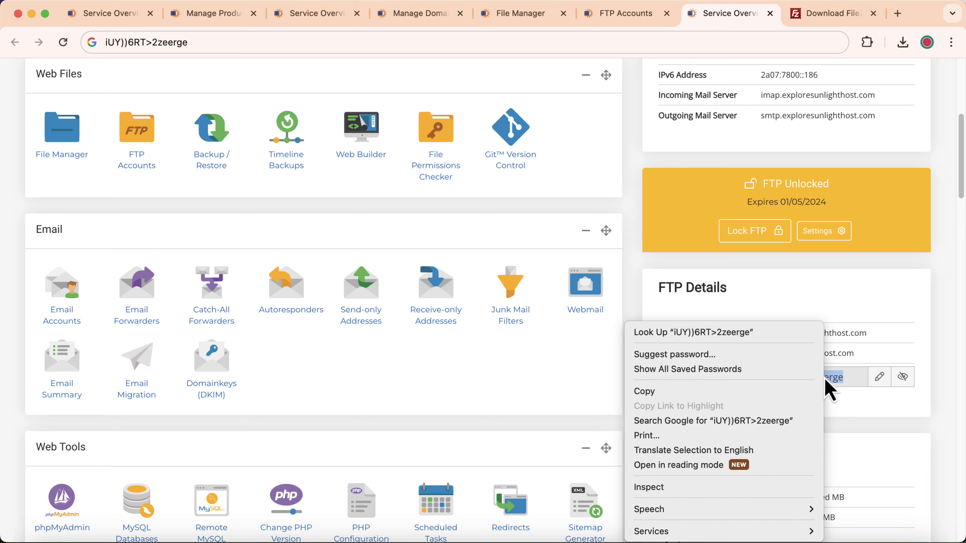
click(755, 391)
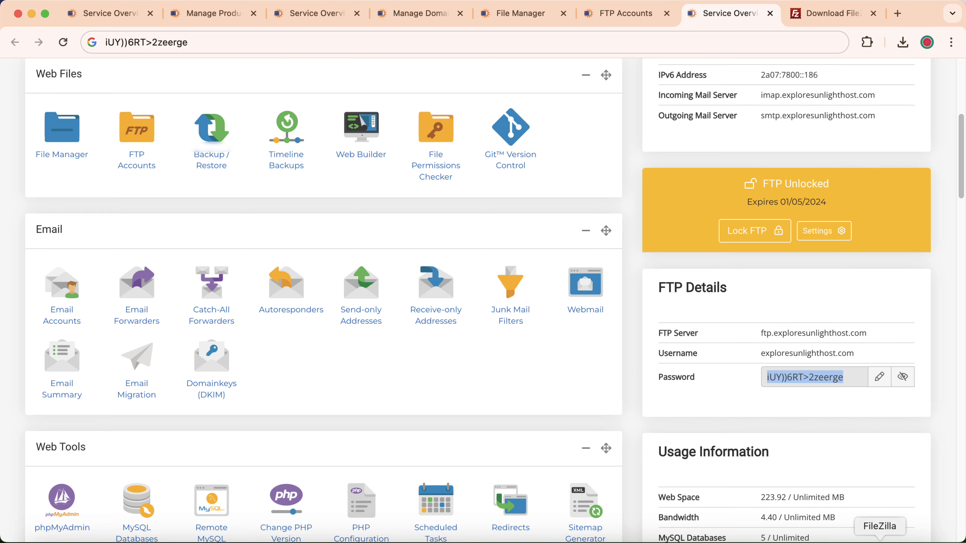
click(879, 540)
right_click(399, 58)
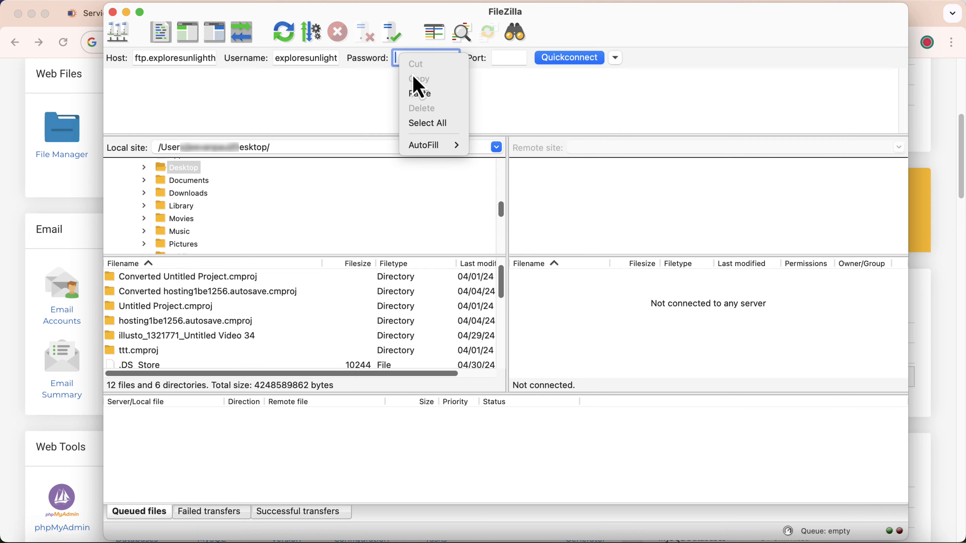
click(420, 93)
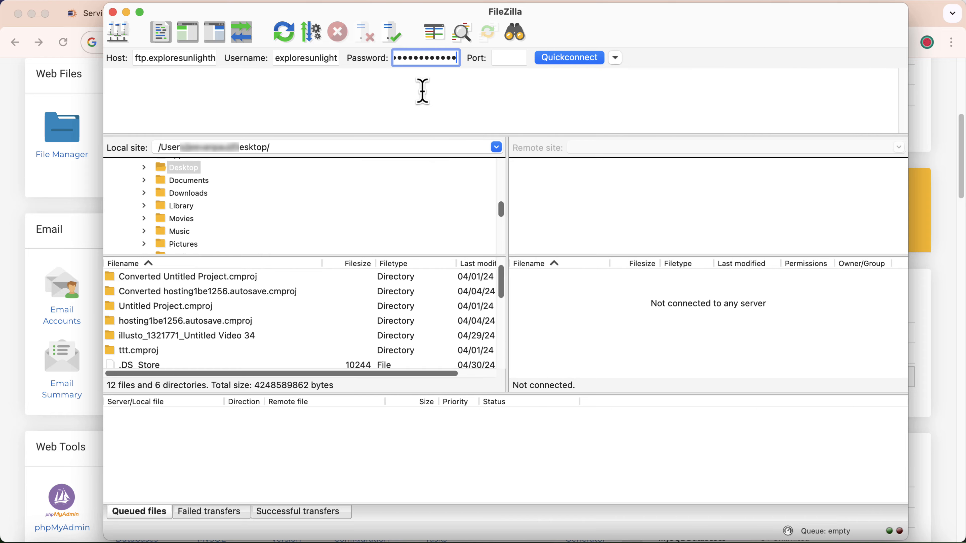
click(583, 61)
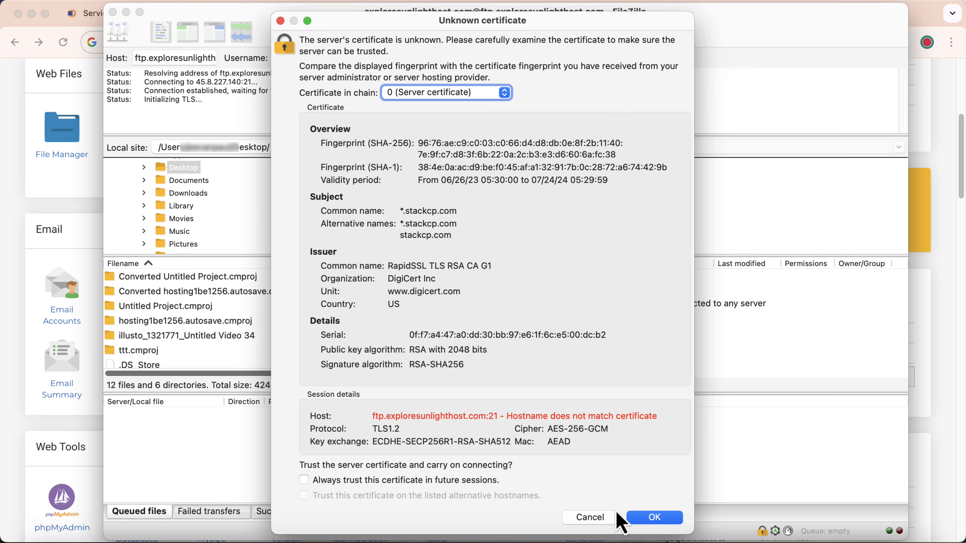
Trust the server's unknown certificate and compare with the web File Manager.
click(650, 521)
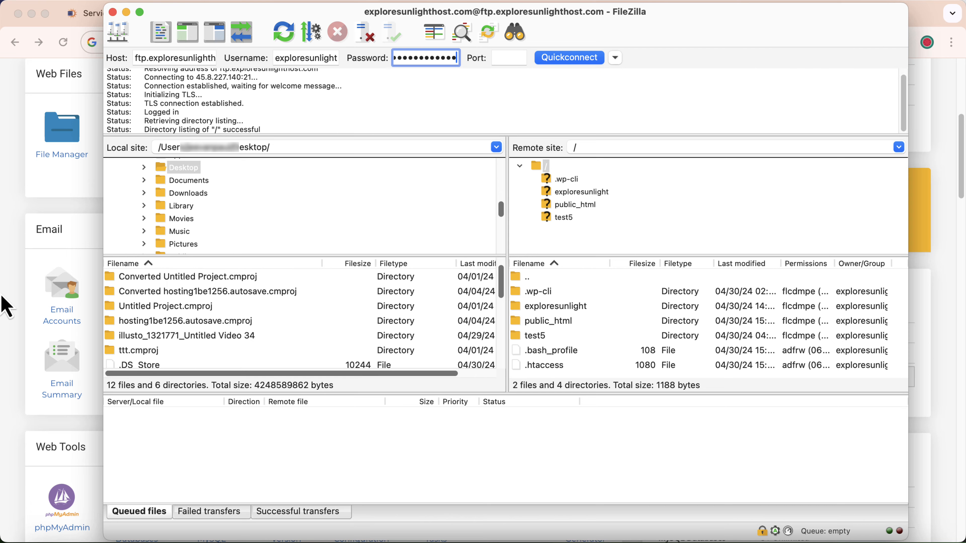
click(13, 277)
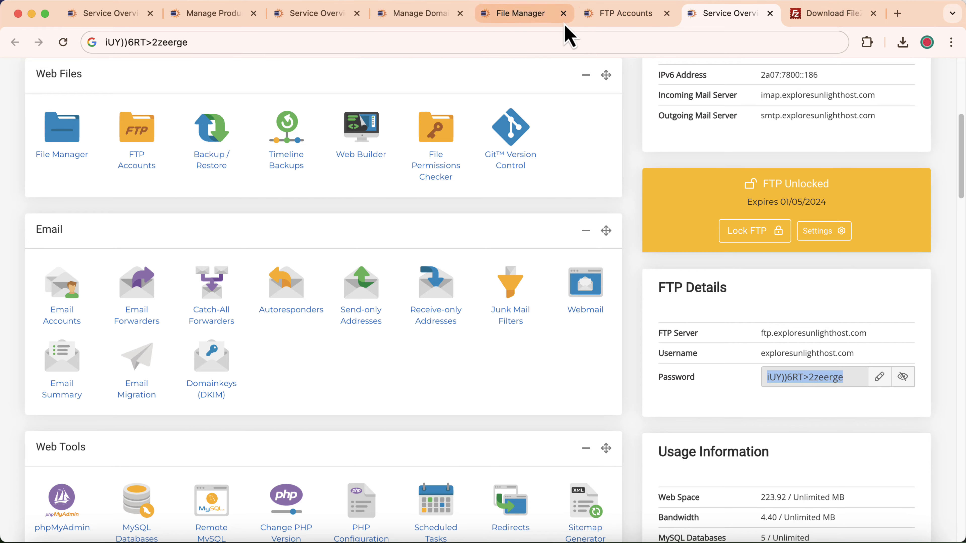
click(526, 13)
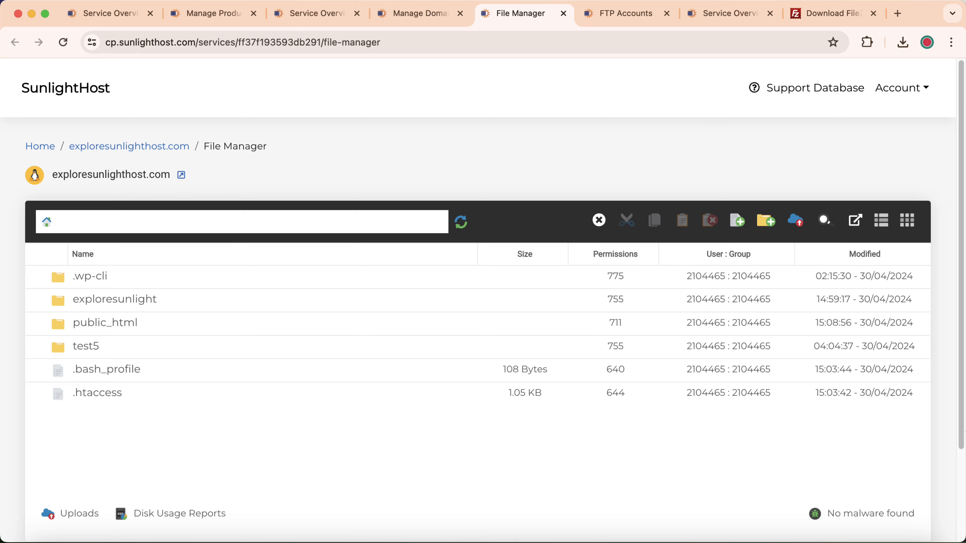
click(879, 540)
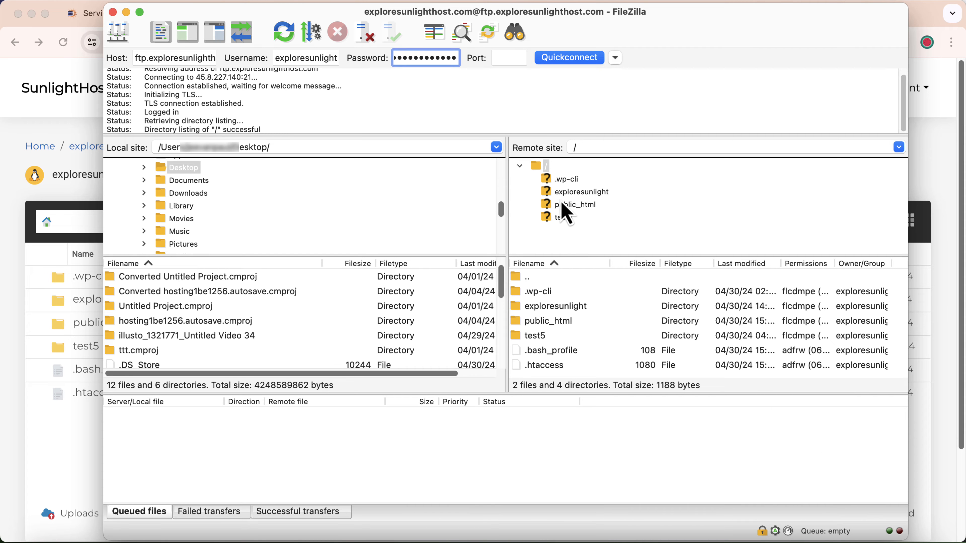
Browse the server to /public_html/test2, with the local Desktop as destination.
click(576, 204)
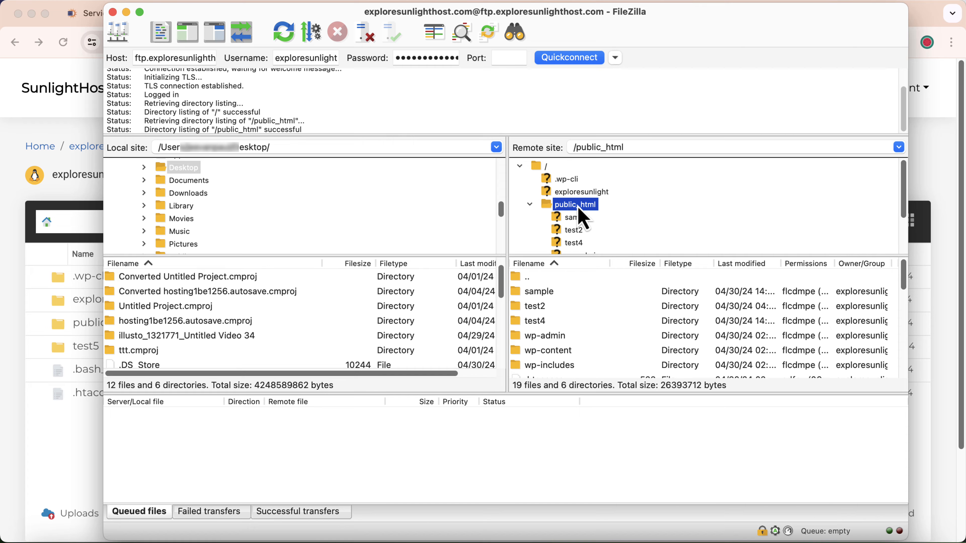
scroll(565, 314, down, 5)
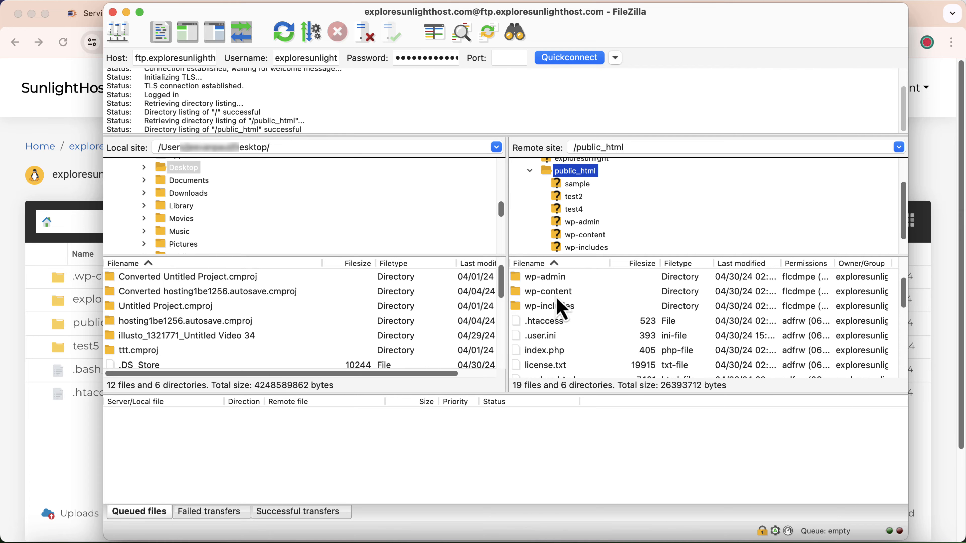
scroll(564, 320, down, 3)
scroll(565, 320, up, 10)
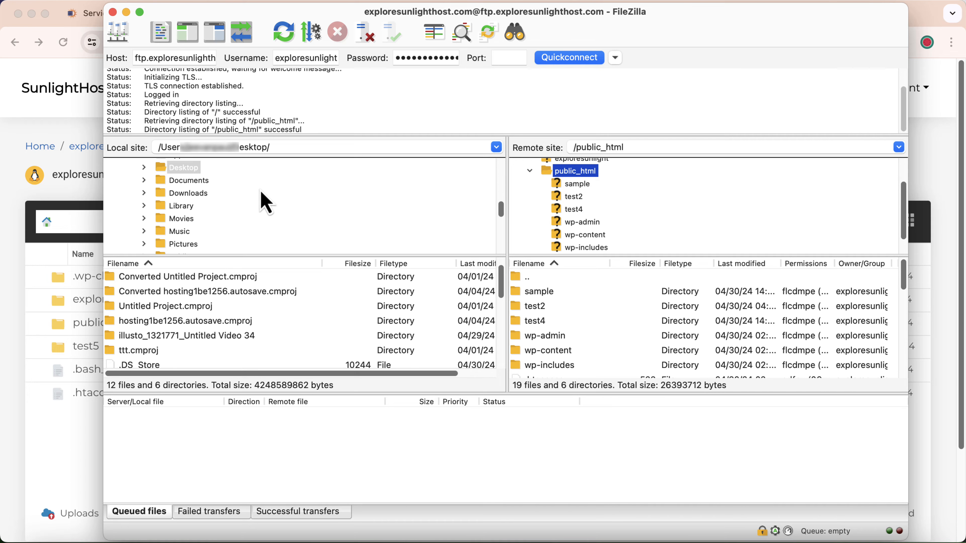
click(575, 198)
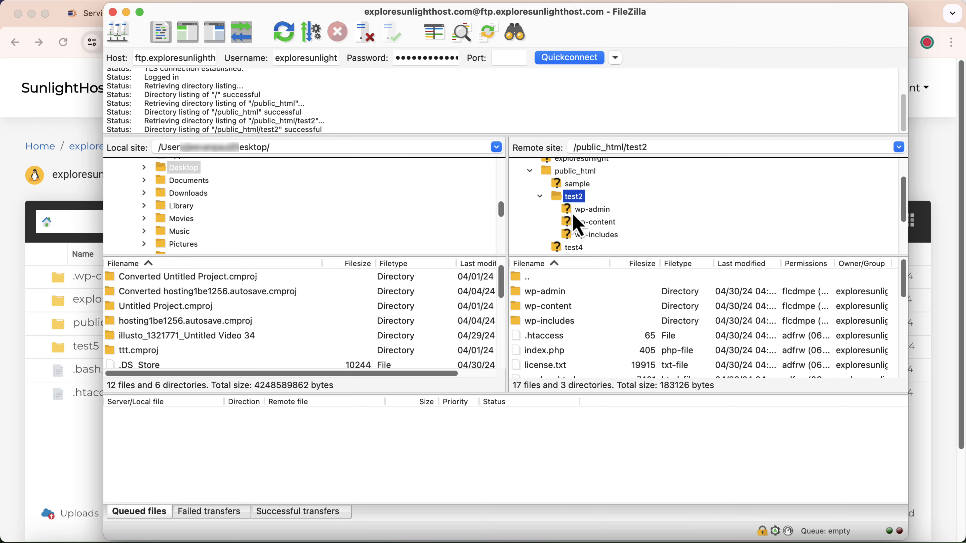
scroll(562, 320, down, 5)
scroll(557, 338, up, 3)
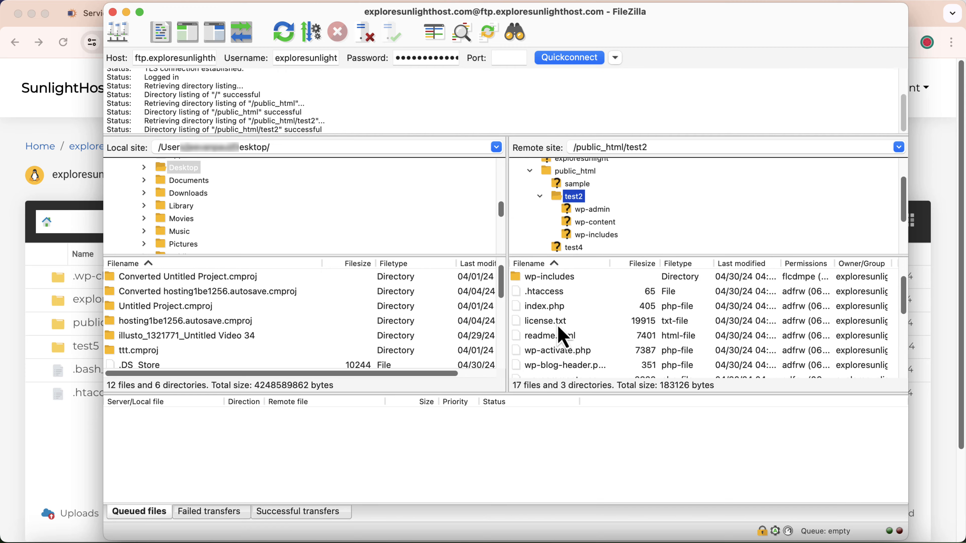
click(540, 197)
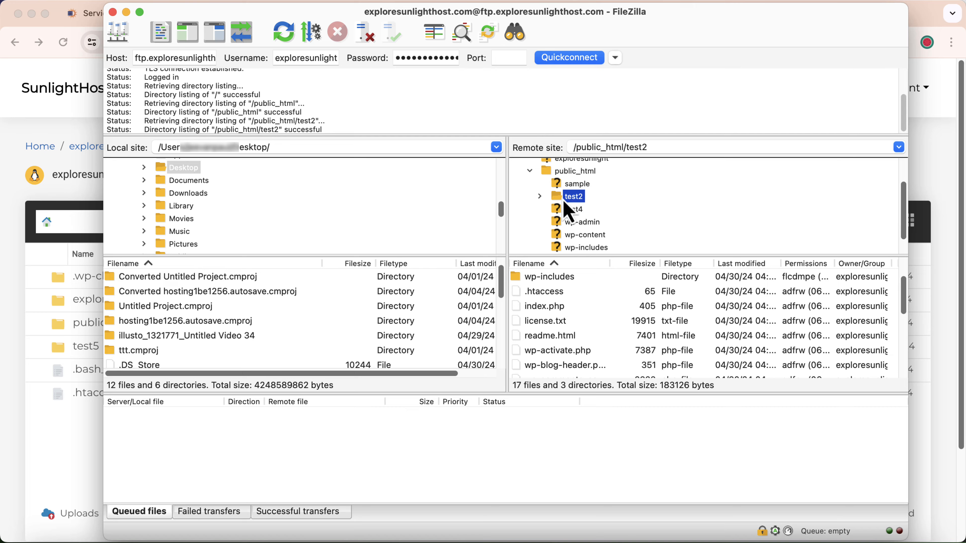
click(180, 175)
click(578, 202)
Download the remote test2 folder to the local Desktop.
right_click(577, 198)
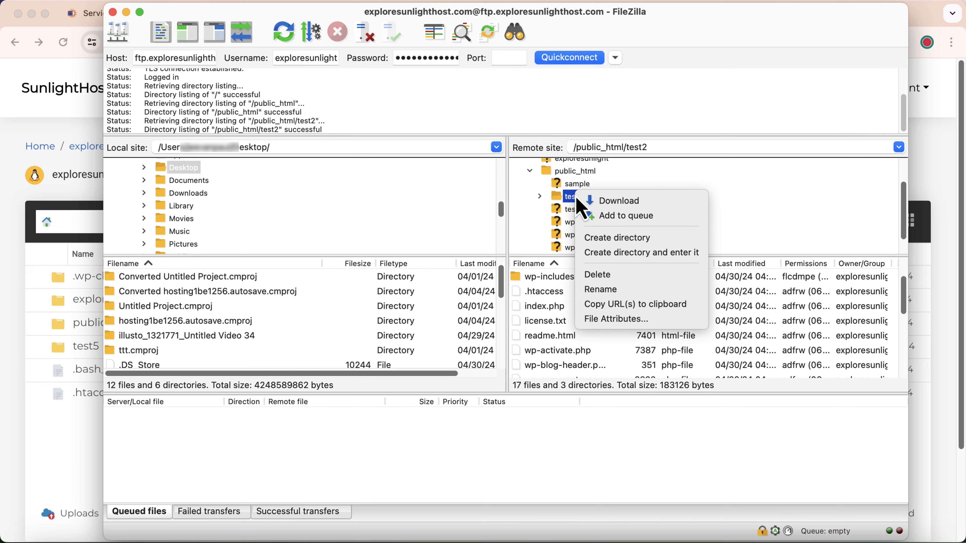
click(609, 202)
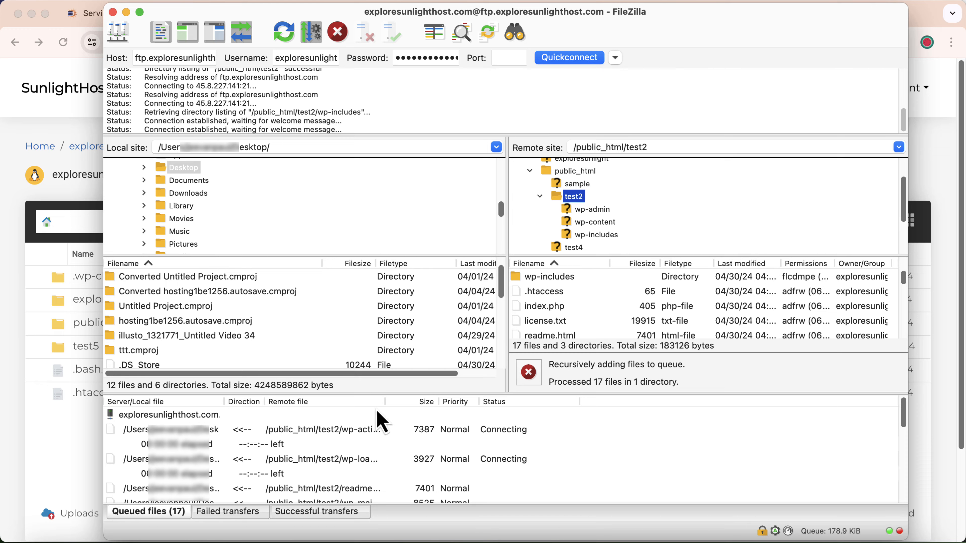
scroll(299, 456, down, 2)
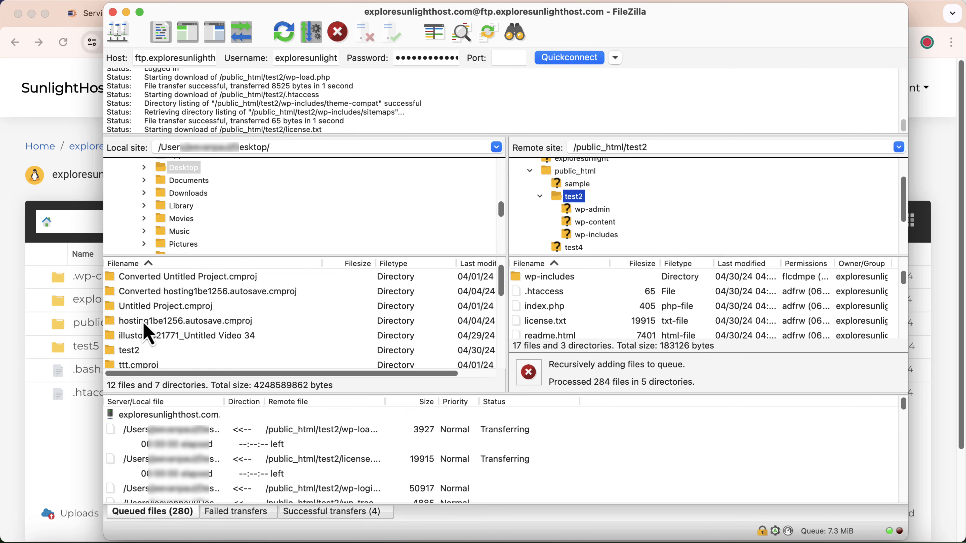
scroll(152, 316, down, 3)
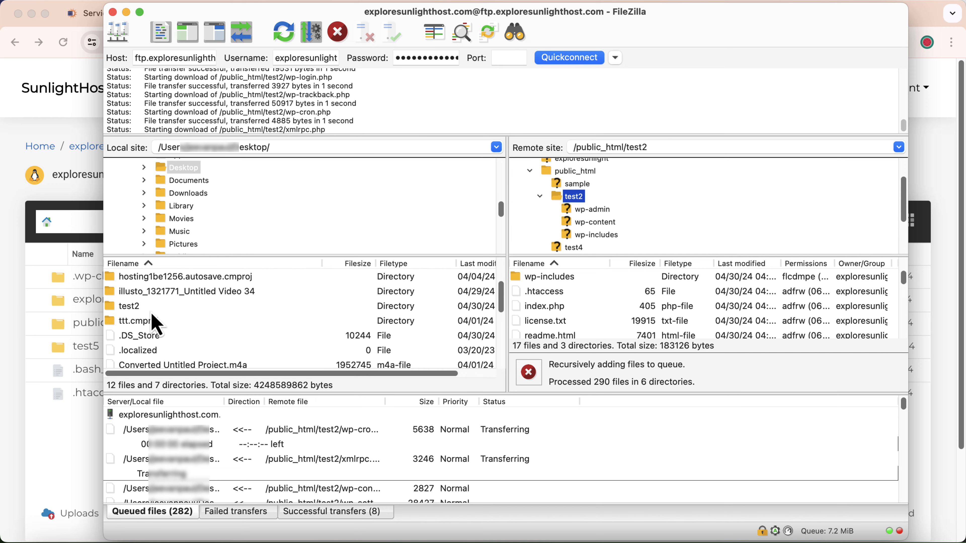
click(133, 312)
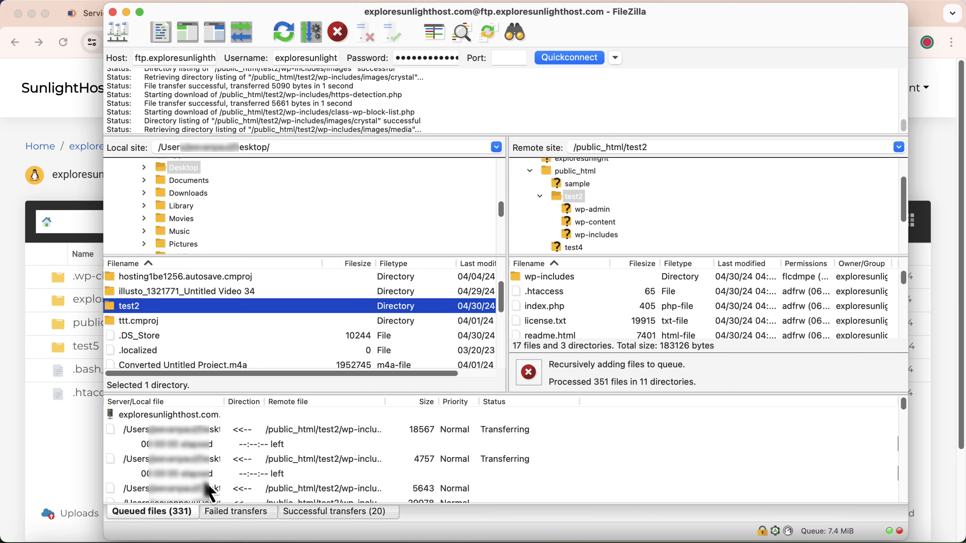
Use Stop and remove all four times to clear the transfer queue.
right_click(192, 424)
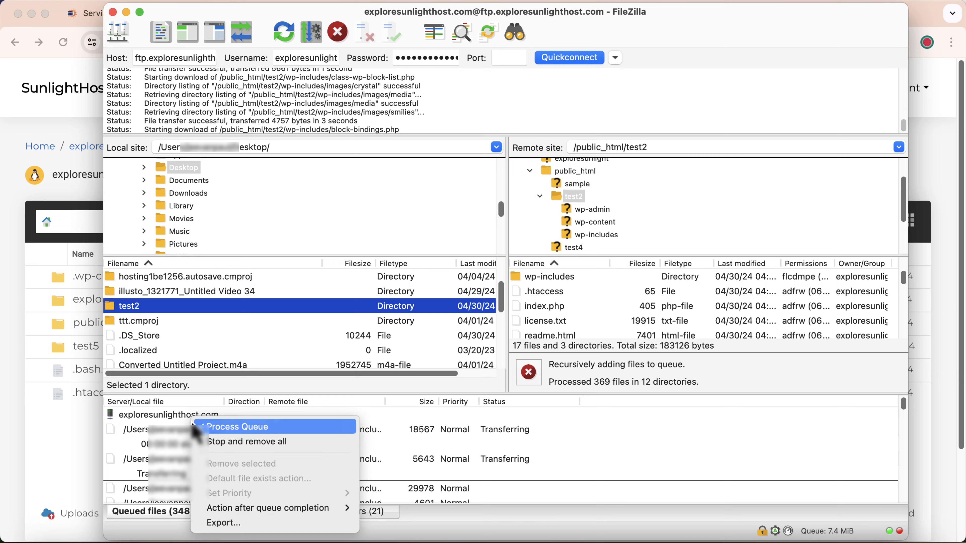
click(228, 447)
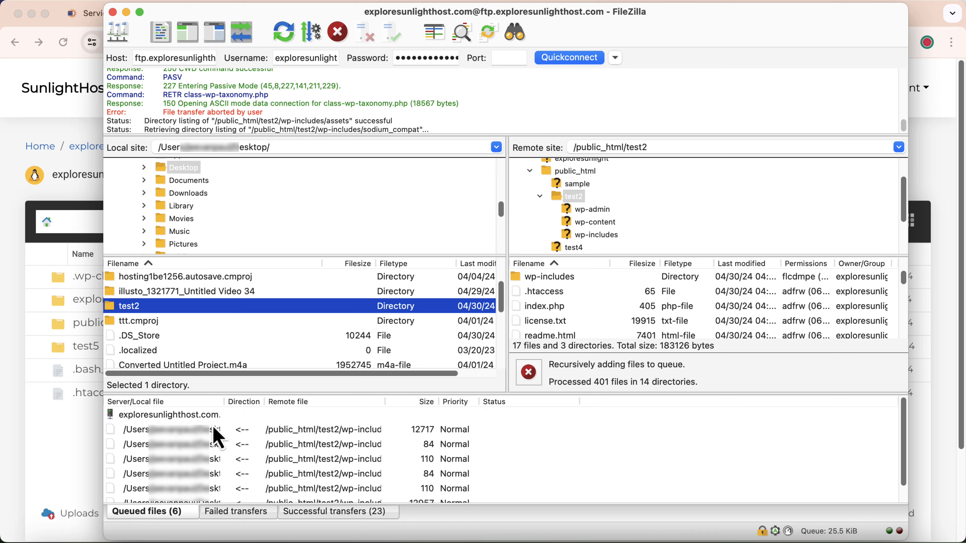
right_click(213, 413)
click(249, 434)
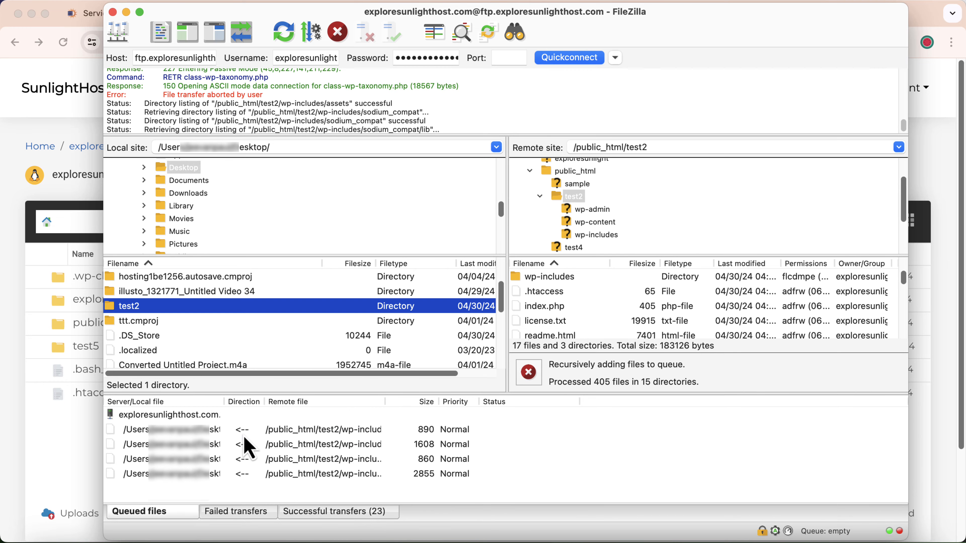
right_click(212, 414)
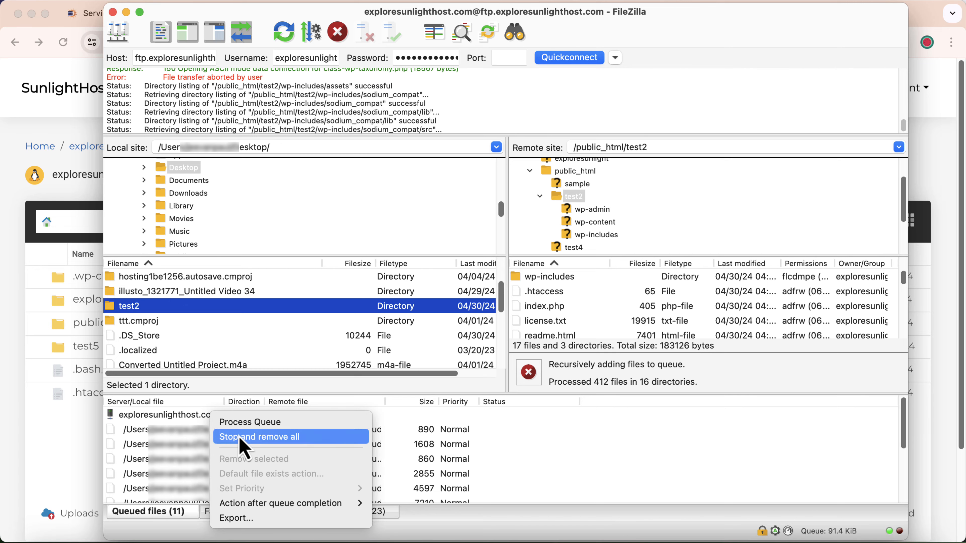
click(238, 436)
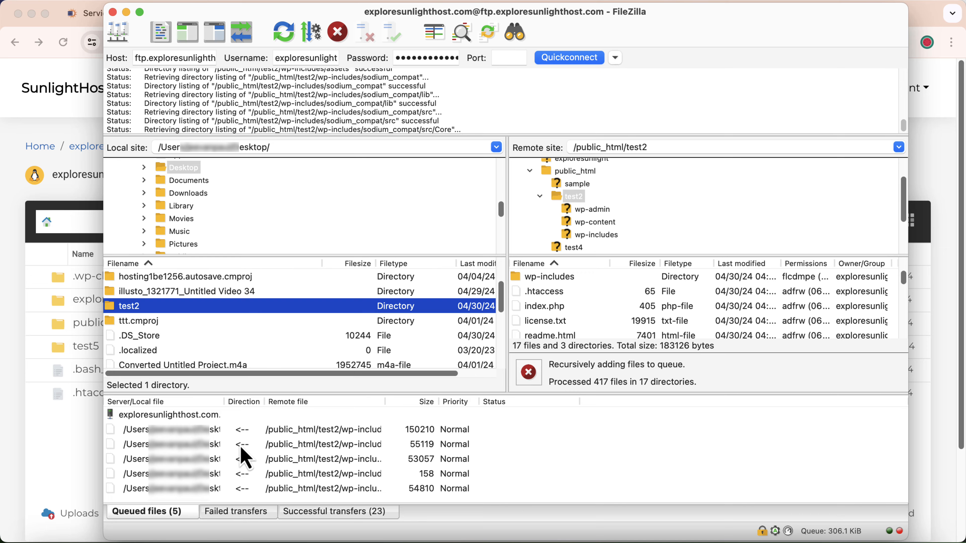
right_click(202, 418)
click(224, 441)
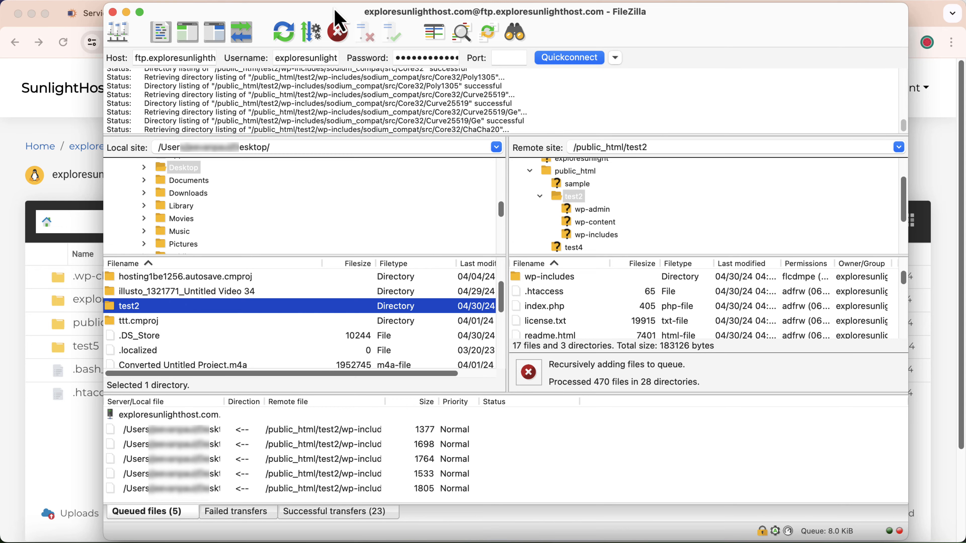
Cancel the recursive download, clear the queue, and return to /public_html/test2.
click(337, 33)
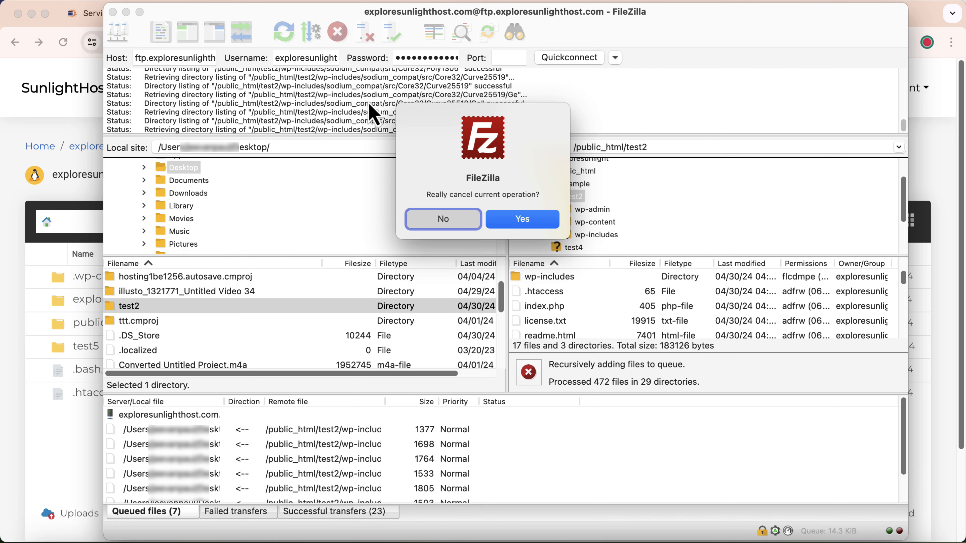
click(522, 219)
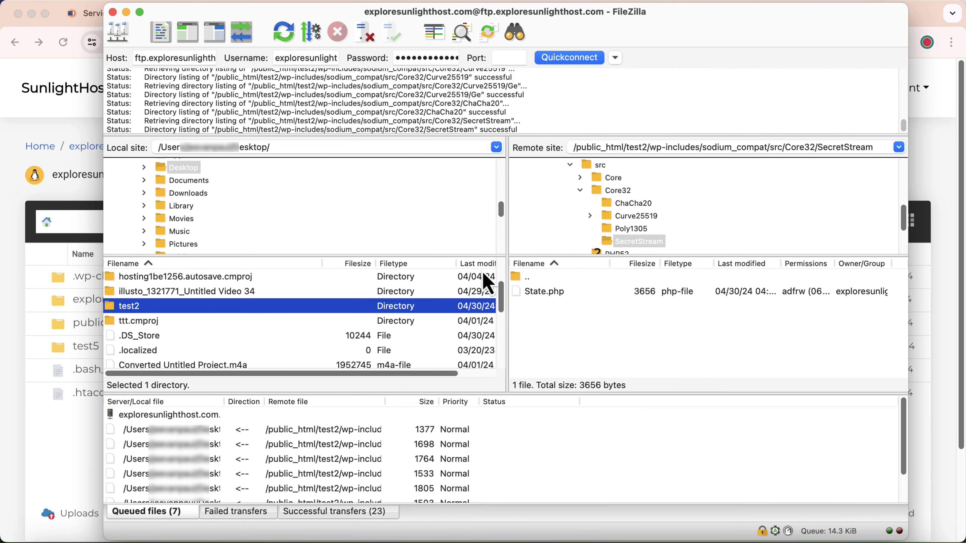
right_click(251, 421)
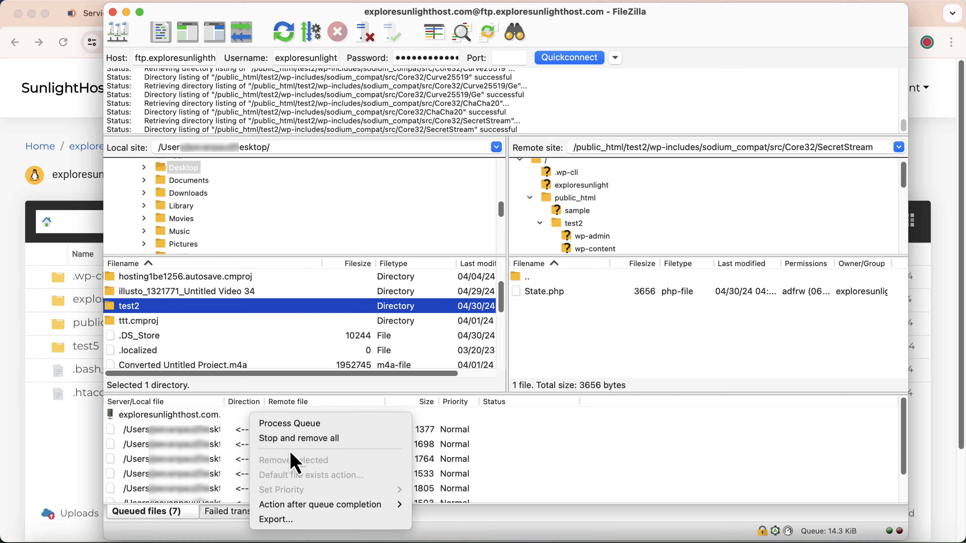
click(289, 440)
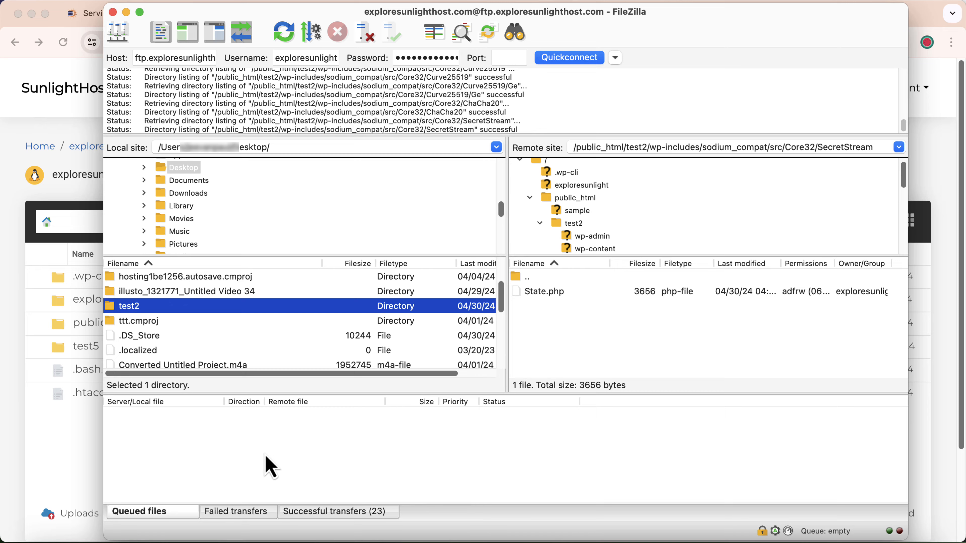
click(541, 224)
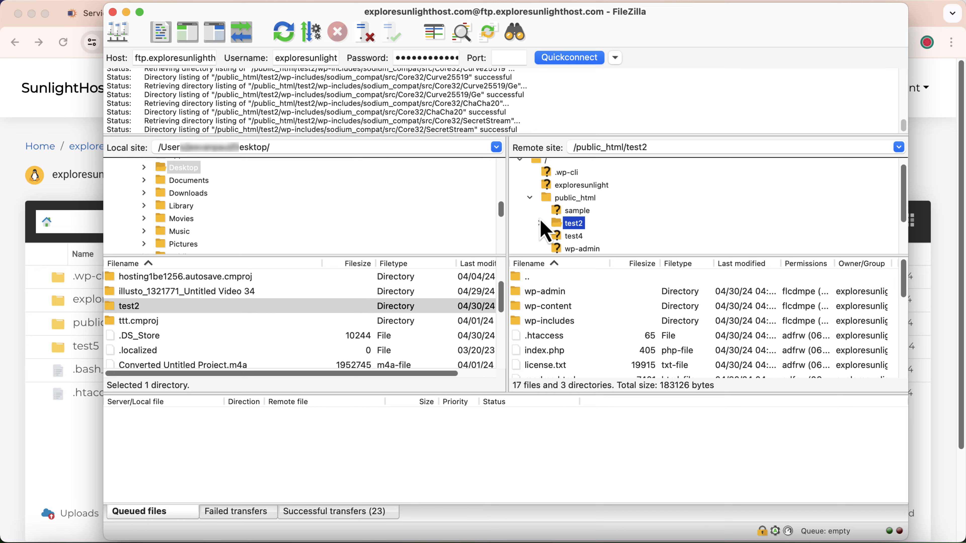
Compress the test5 folder into test5.zip in the SunlightHost File Manager.
click(15, 311)
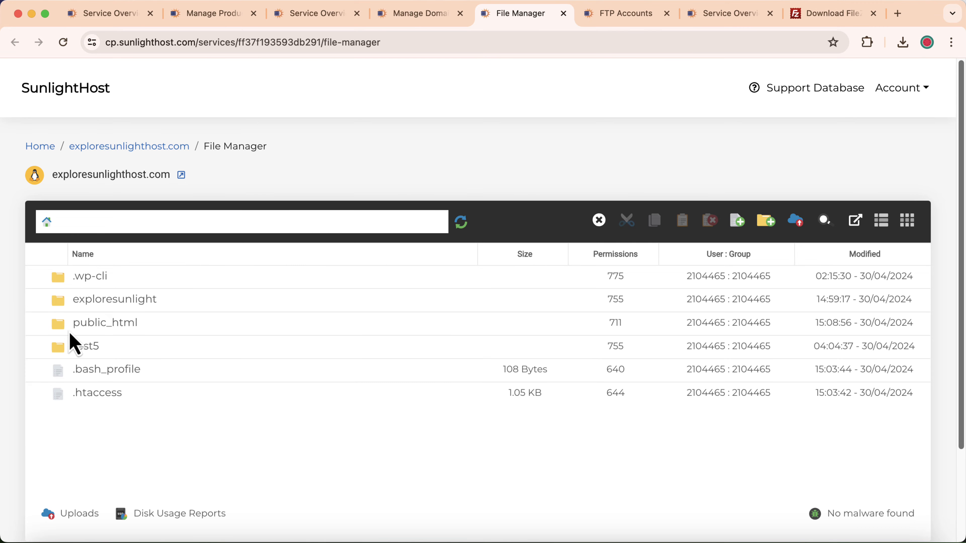
right_click(72, 353)
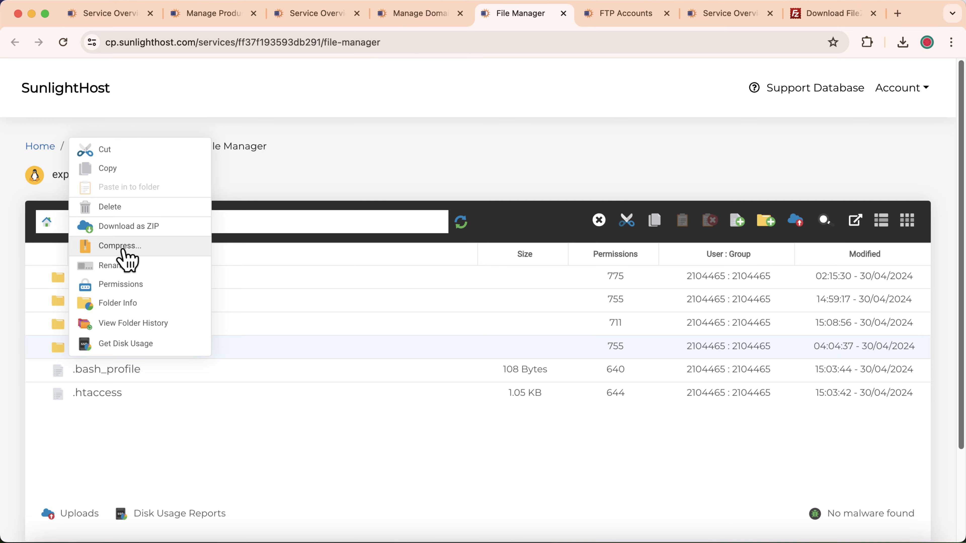
click(127, 246)
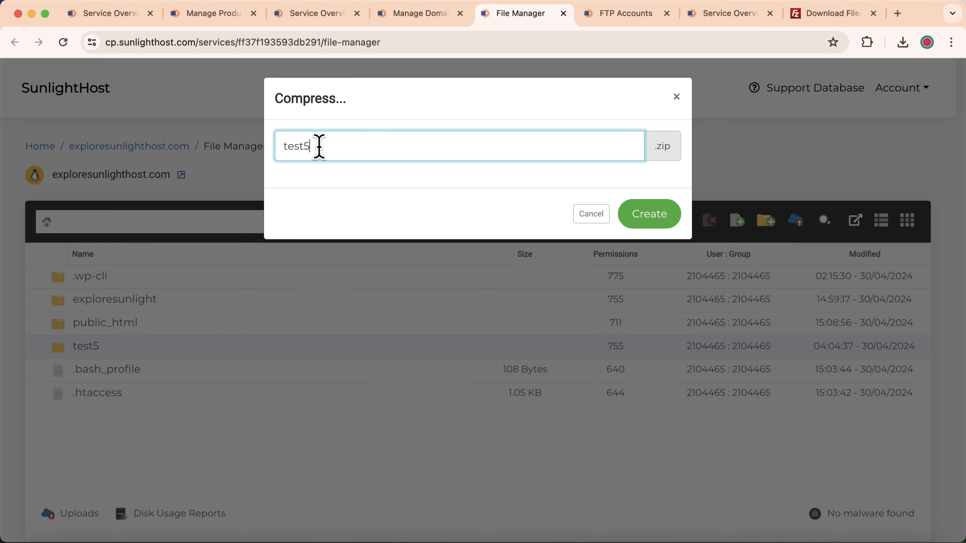
text(test5)
click(671, 213)
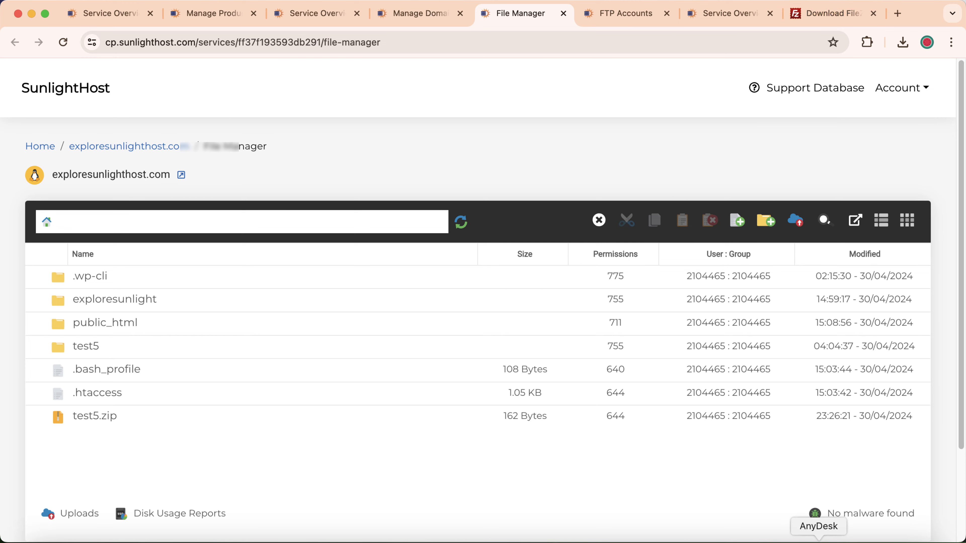
click(880, 541)
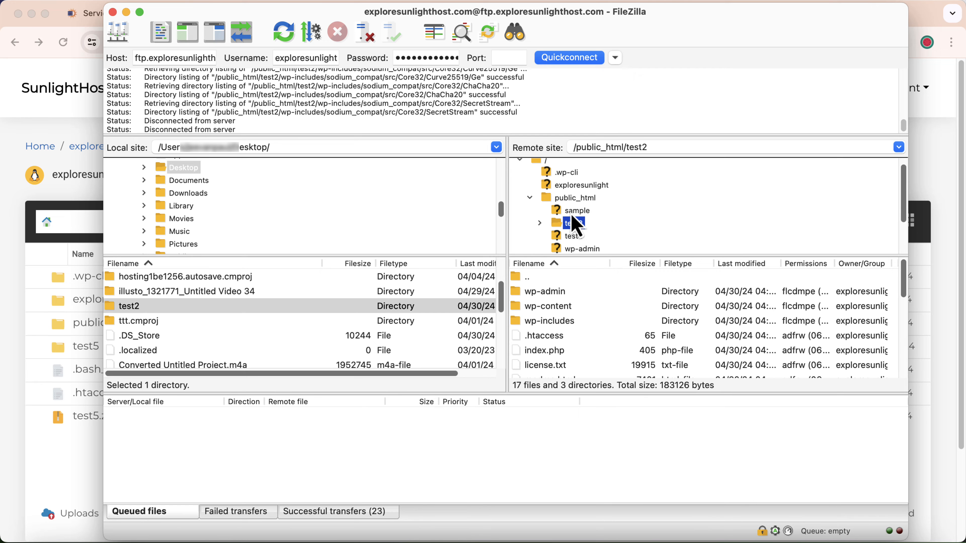
Refresh the remote view and download test2.zip from /public_html to the Desktop.
click(283, 33)
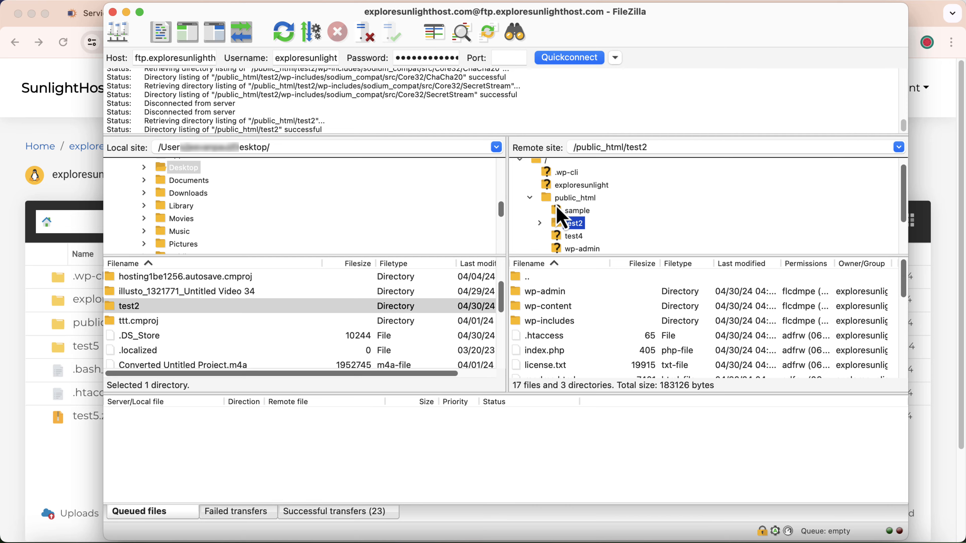
scroll(565, 238, down, 2)
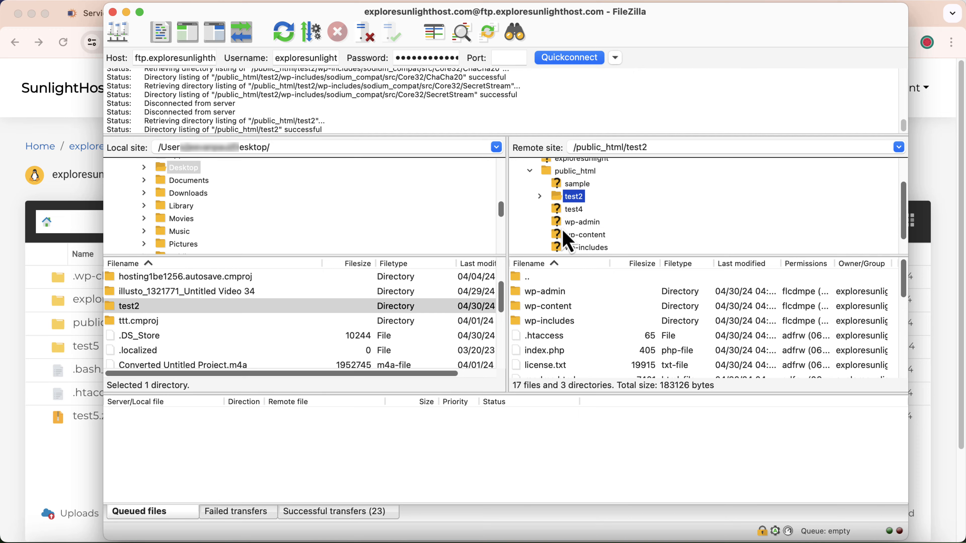
double_click(574, 198)
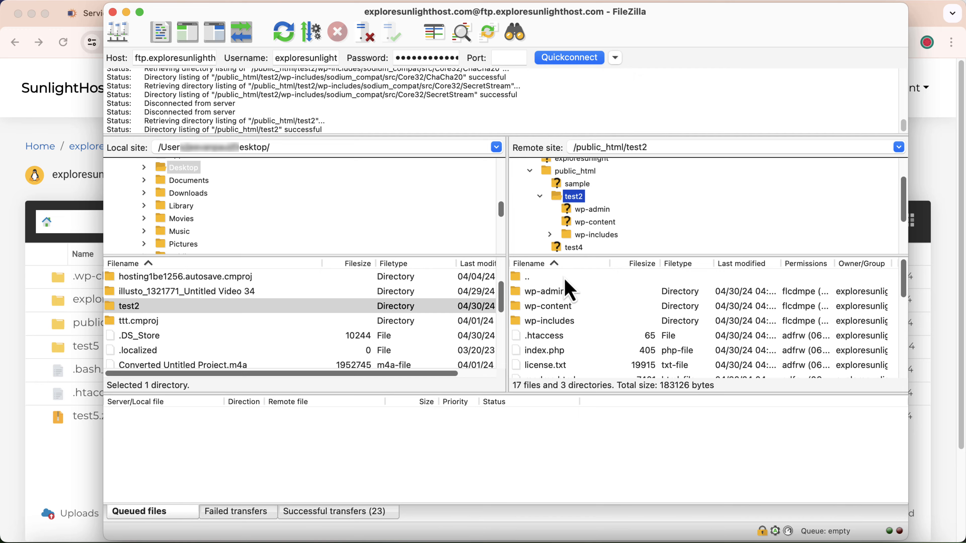
scroll(565, 328, down, 5)
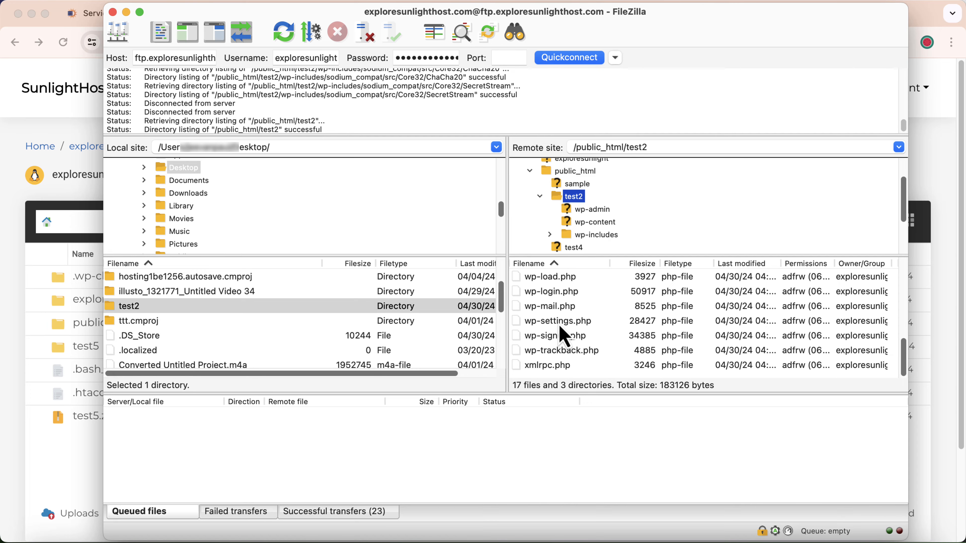
scroll(564, 334, up, 5)
scroll(574, 205, up, 1)
scroll(571, 198, up, 1)
click(572, 193)
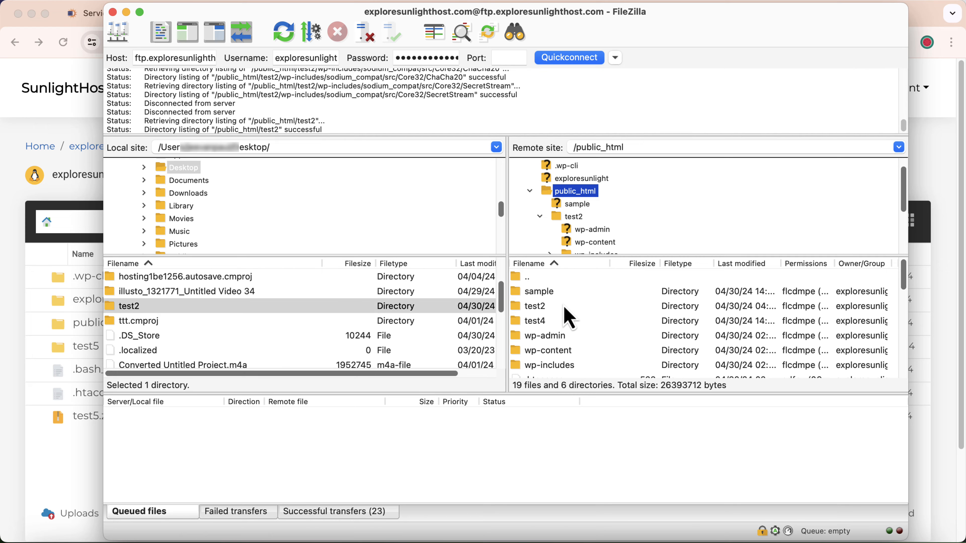
scroll(562, 319, down, 5)
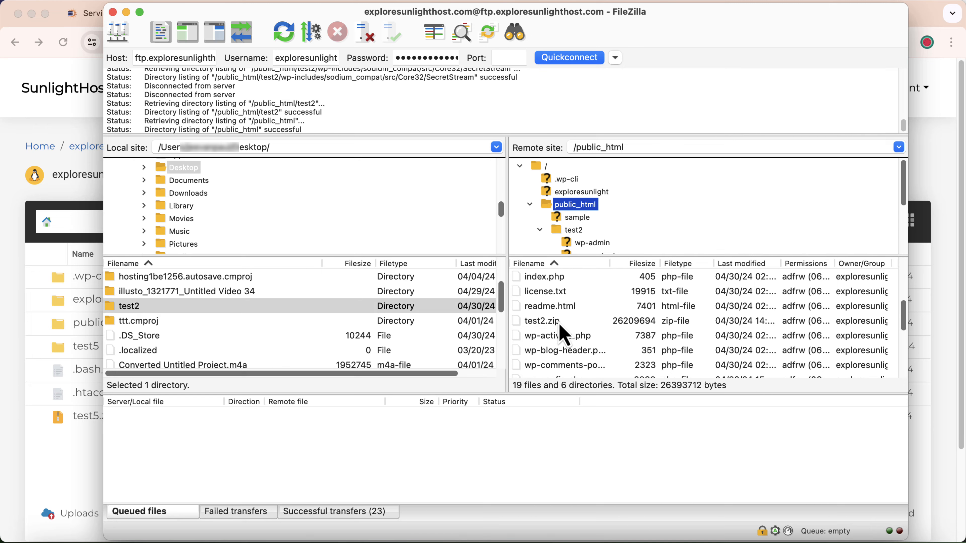
click(563, 323)
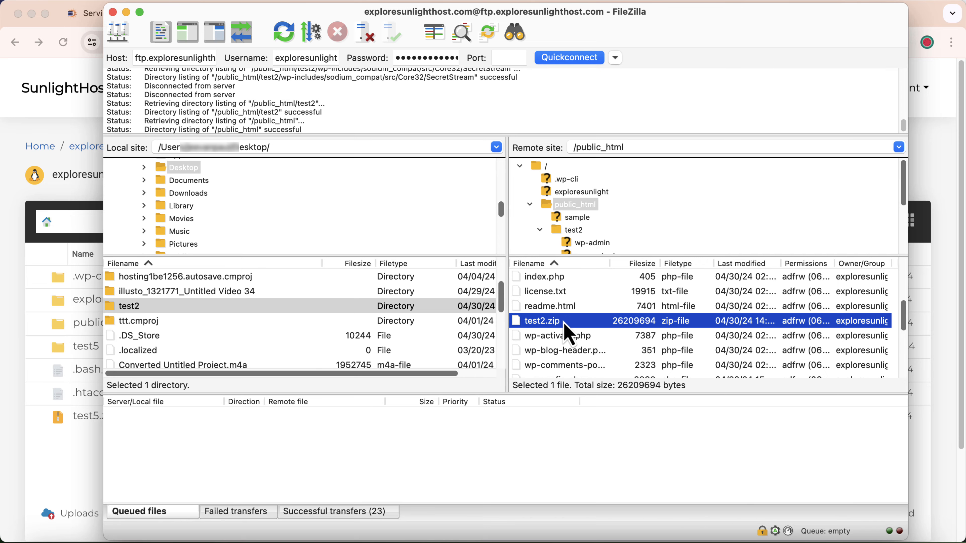
right_click(565, 324)
click(582, 330)
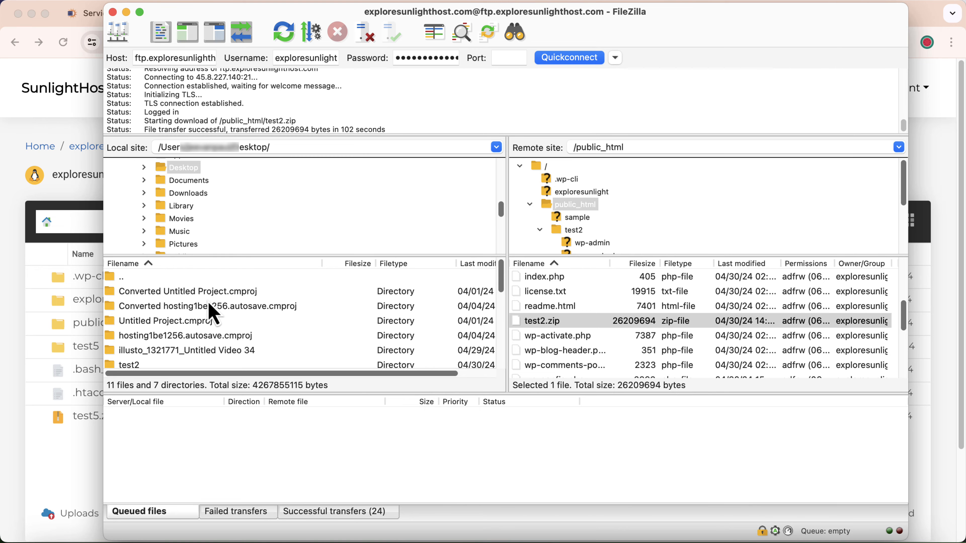
scroll(213, 314, down, 10)
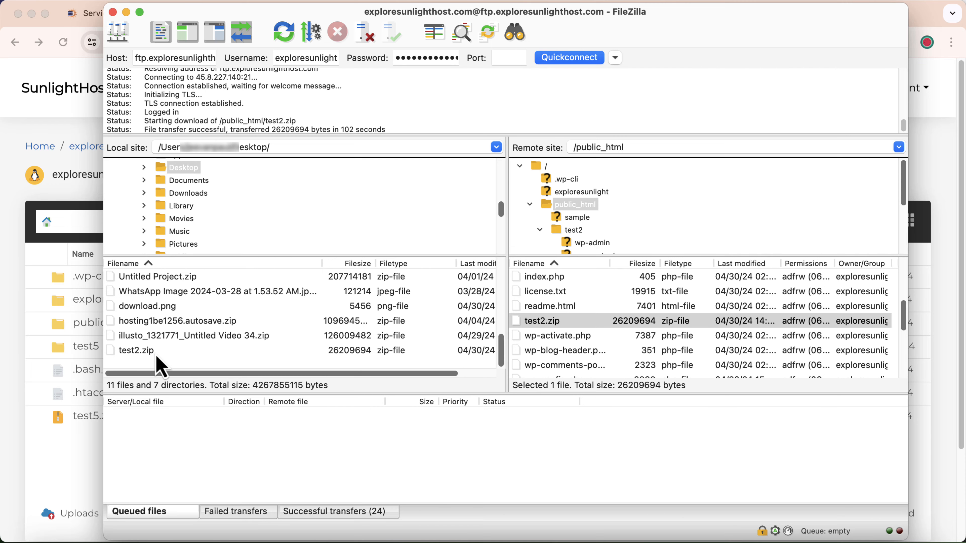
click(137, 351)
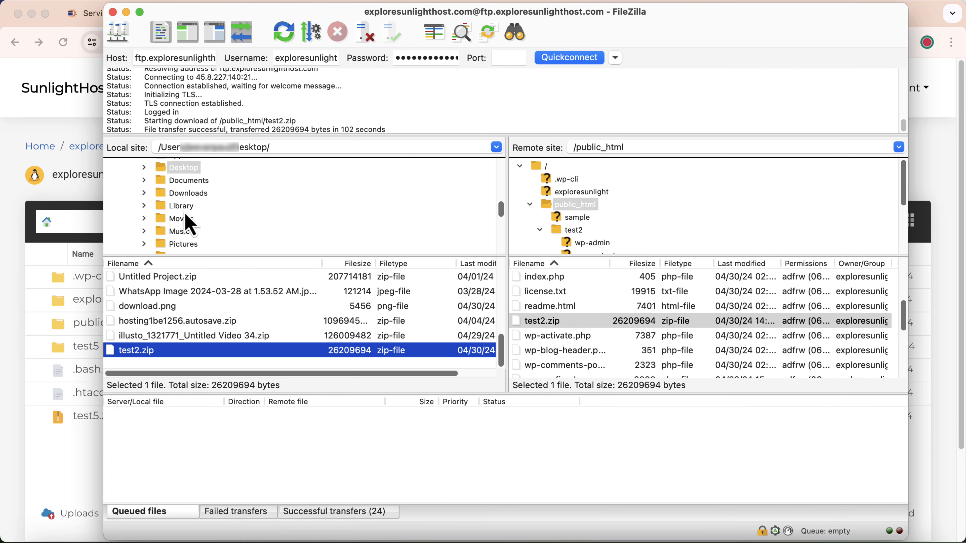
click(190, 170)
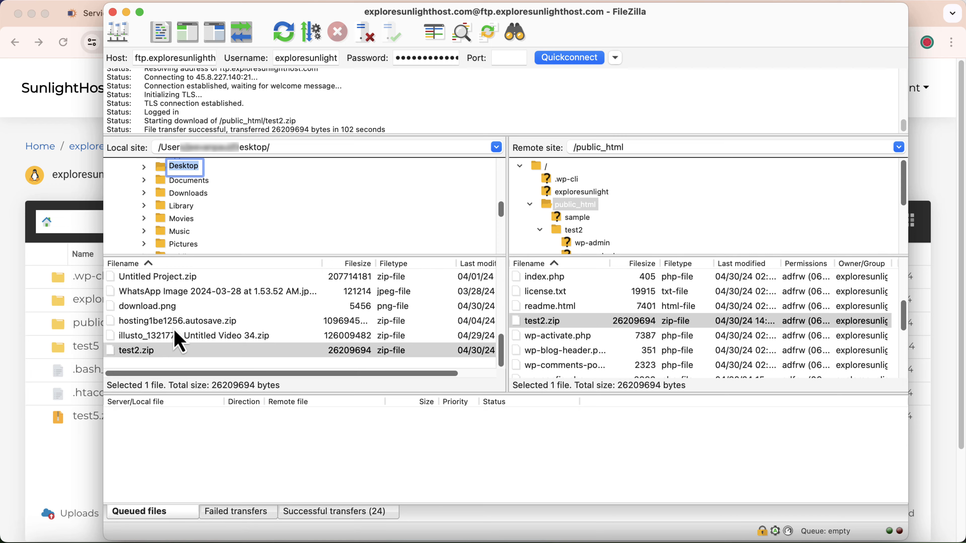
scroll(169, 342, up, 3)
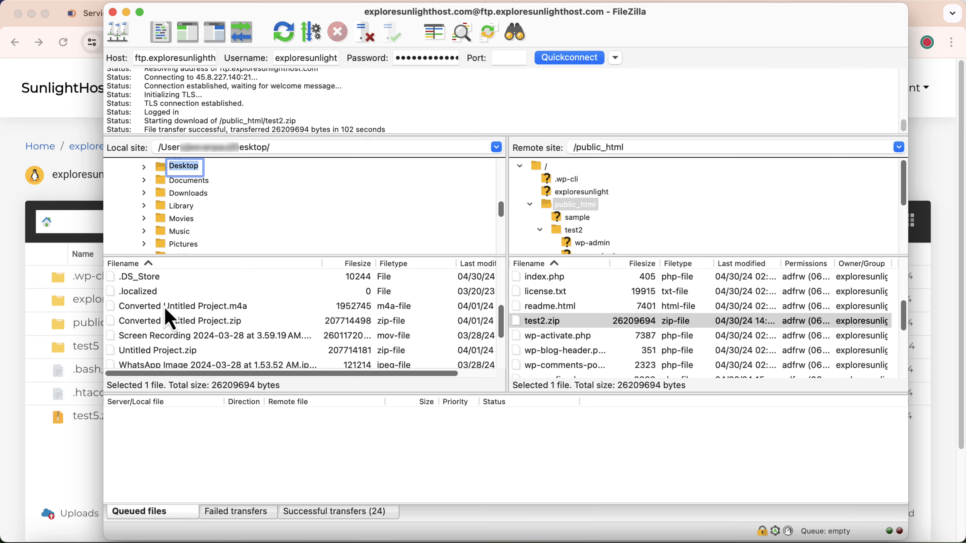
scroll(168, 319, up, 3)
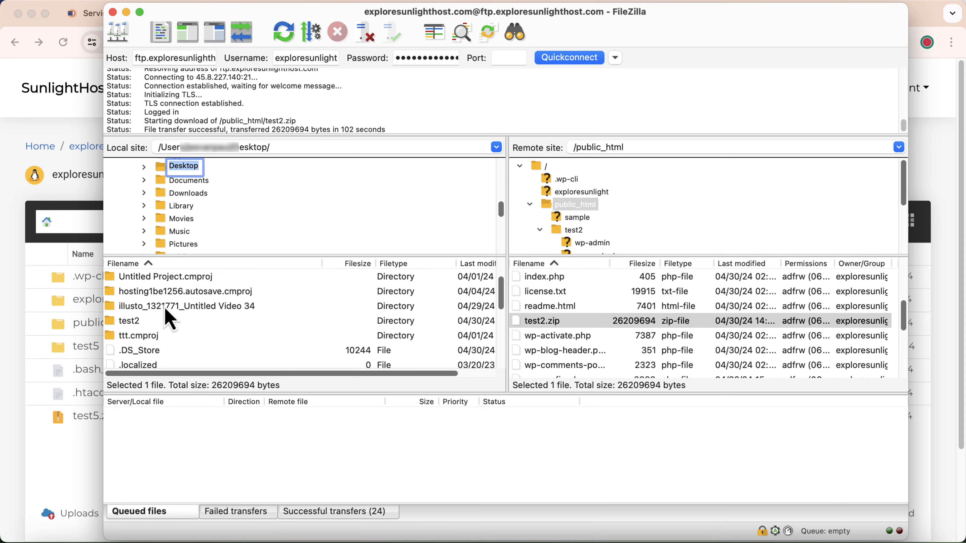
scroll(169, 318, down, 6)
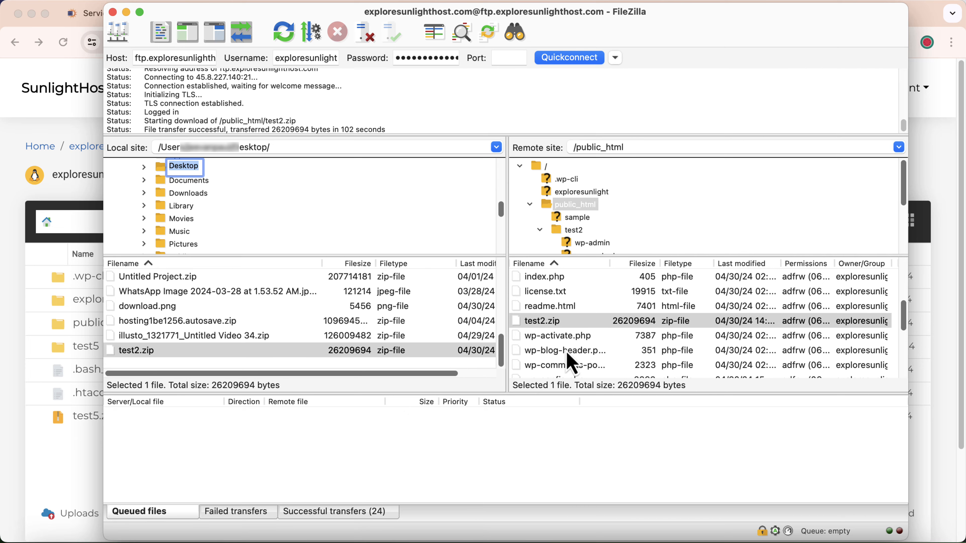
click(154, 341)
Upload illusto_1321771_Untitled Video 34.zip to the server's public_html folder.
right_click(154, 340)
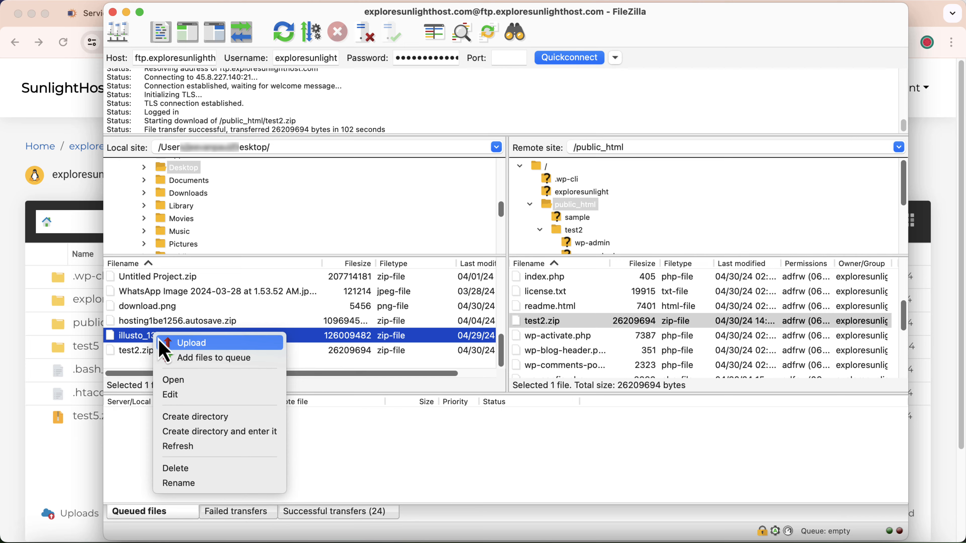
click(180, 343)
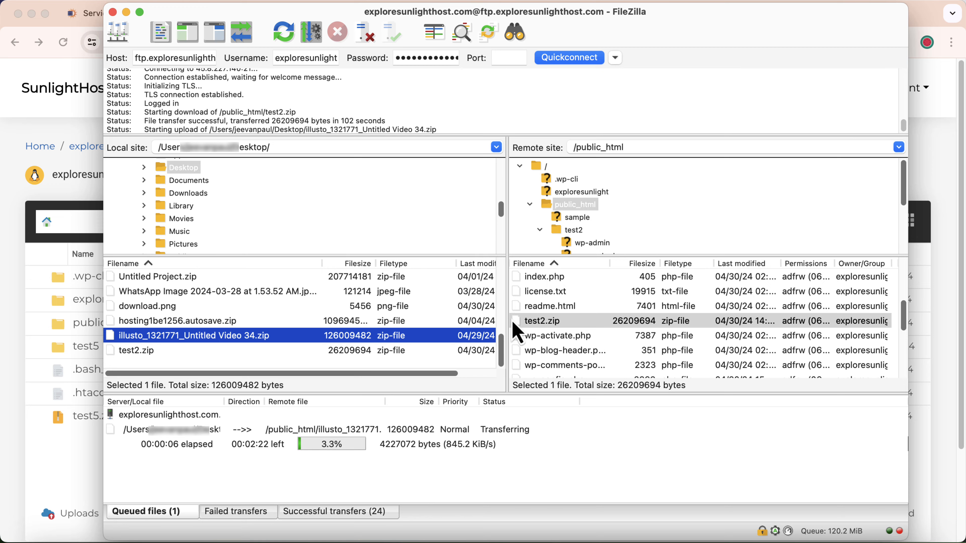
click(575, 211)
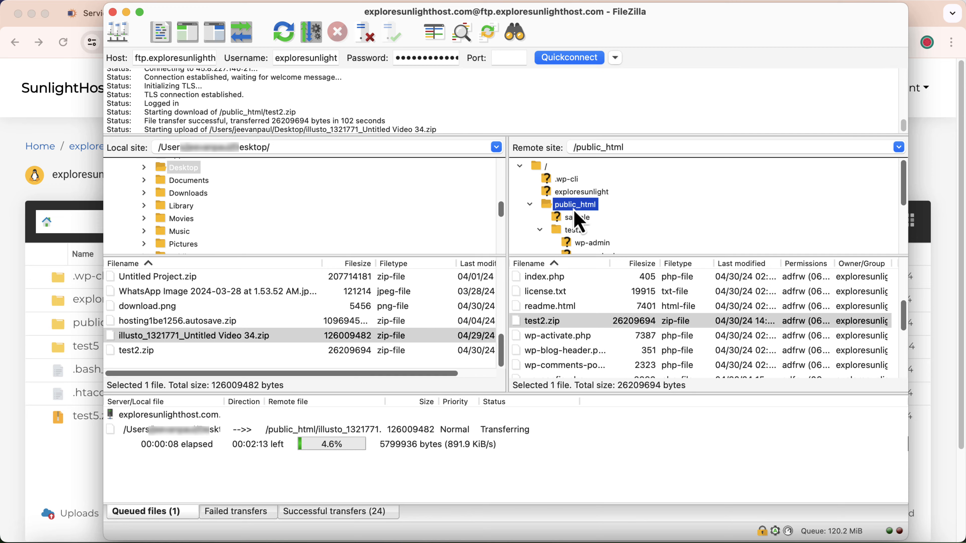
scroll(575, 291, up, 3)
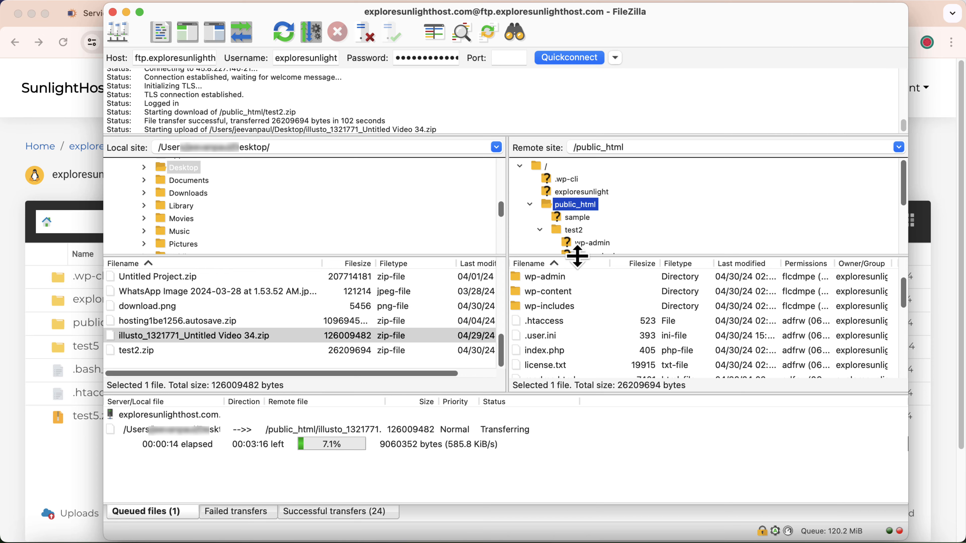
scroll(578, 238, down, 1)
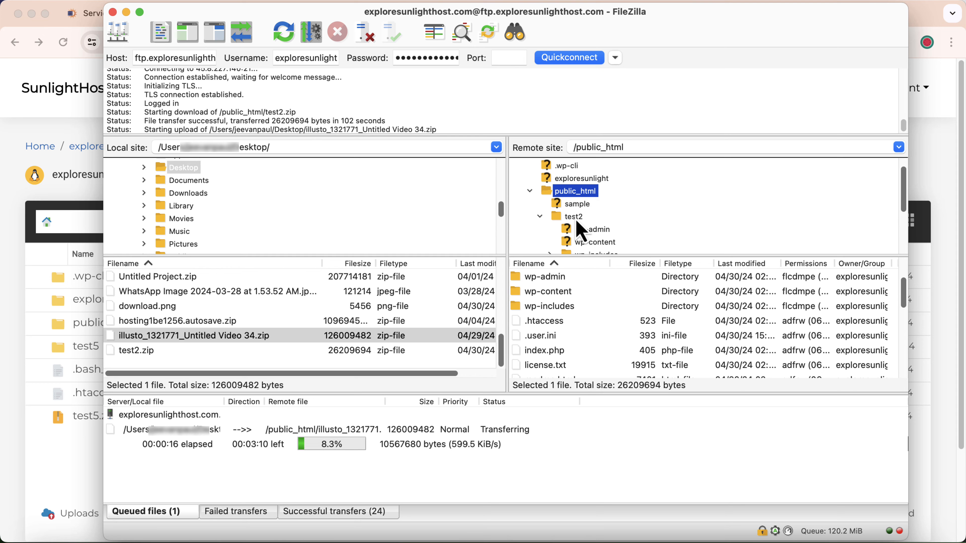
click(573, 217)
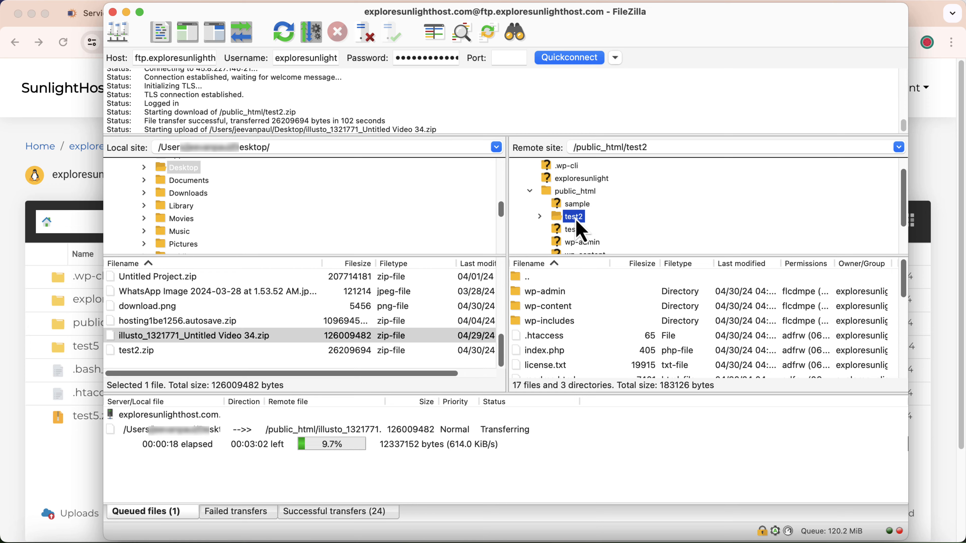
right_click(291, 340)
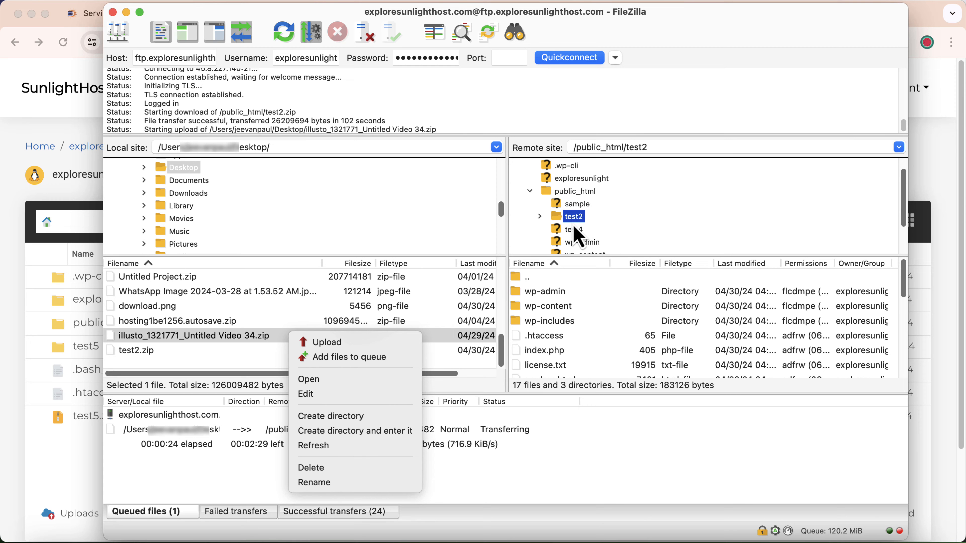
click(582, 246)
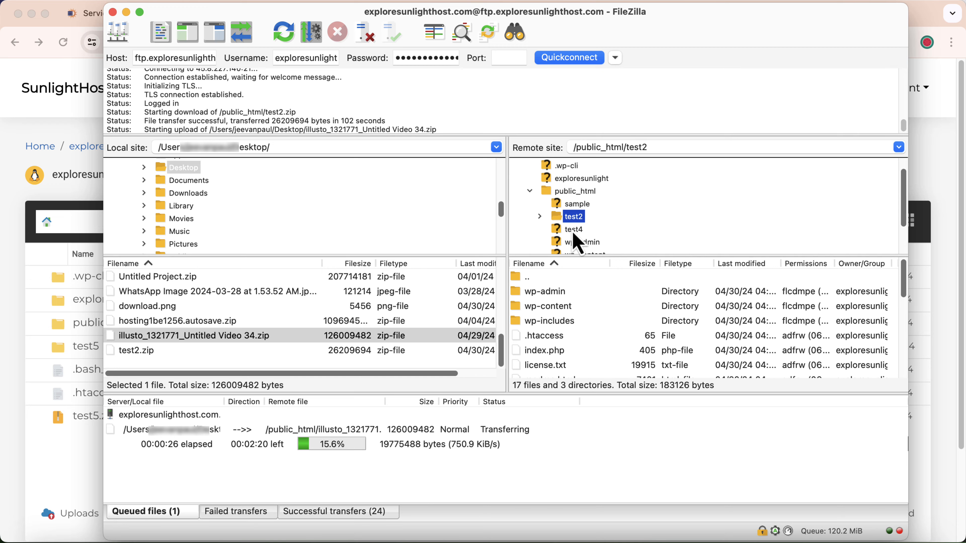
Upload download.png into the empty remote test4 folder.
click(574, 233)
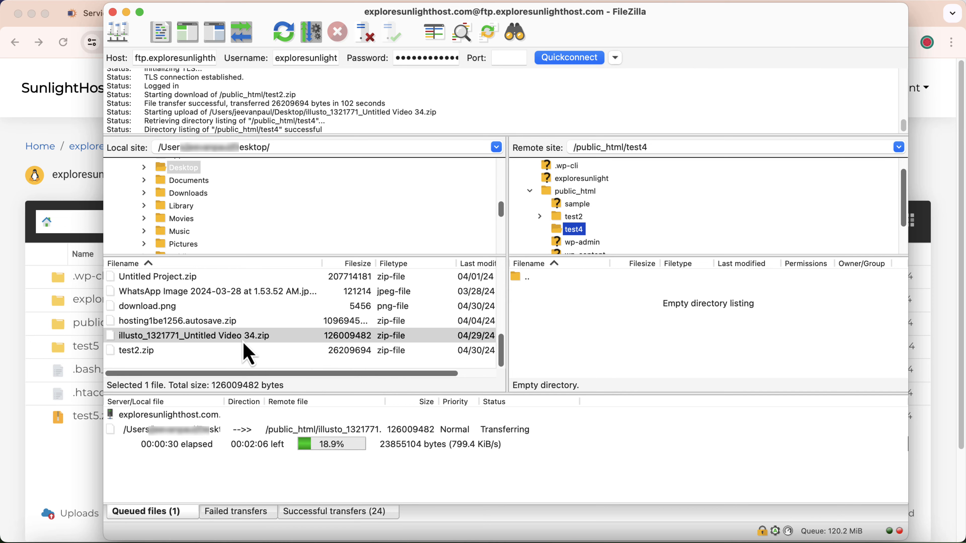
right_click(181, 309)
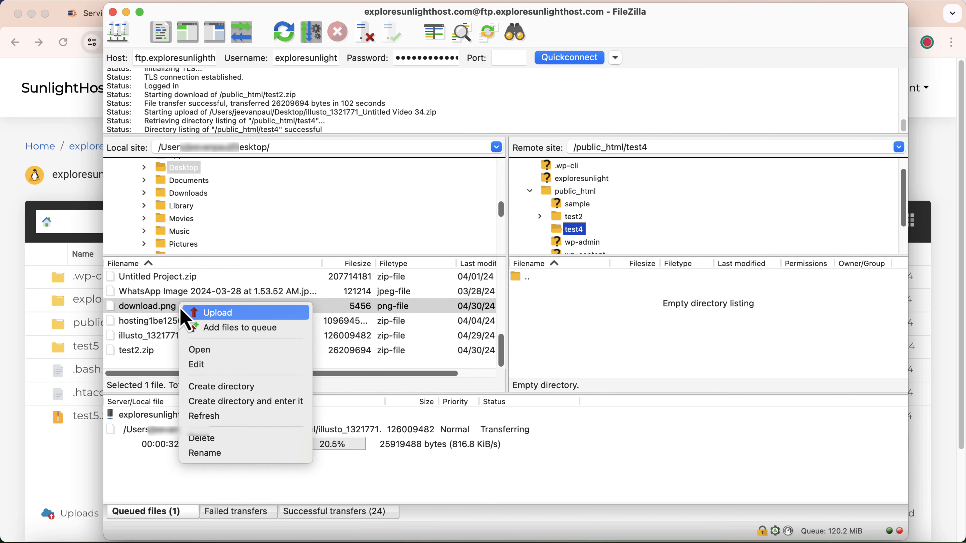
click(192, 313)
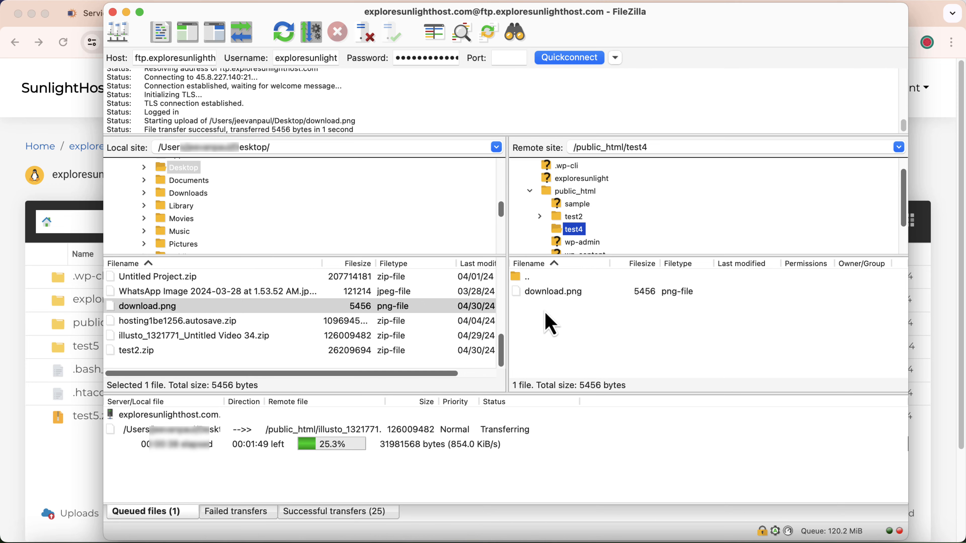
click(10, 373)
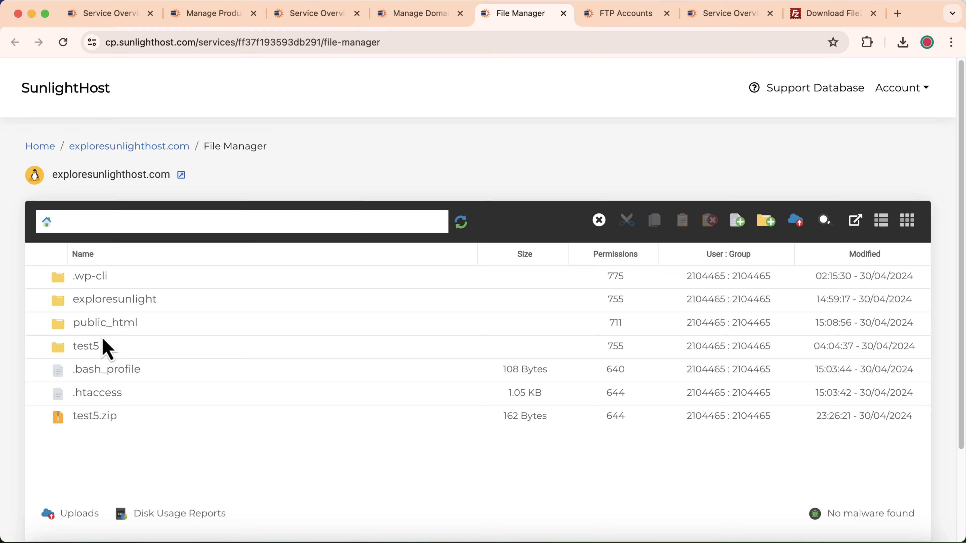
Open public_html/test4 in the web File Manager to confirm download.png arrived.
double_click(117, 324)
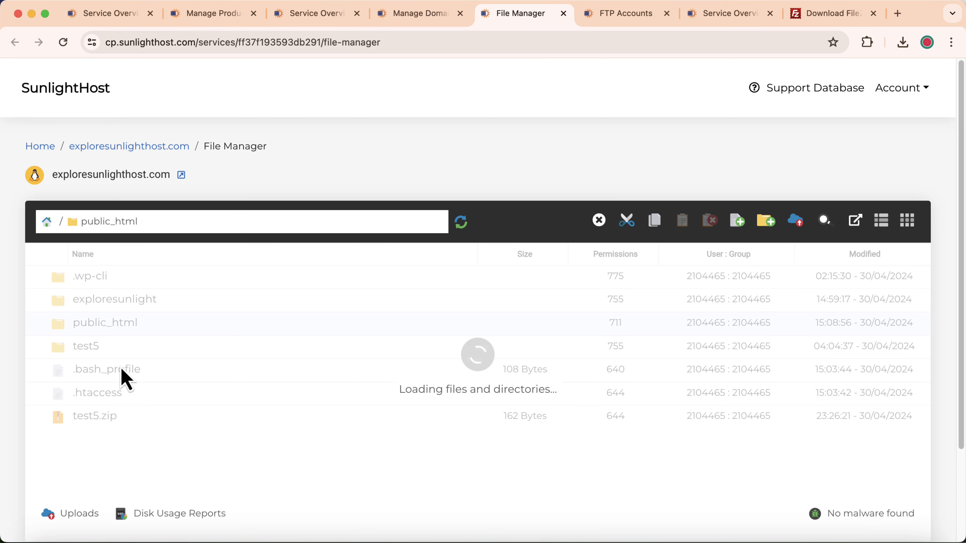
double_click(113, 352)
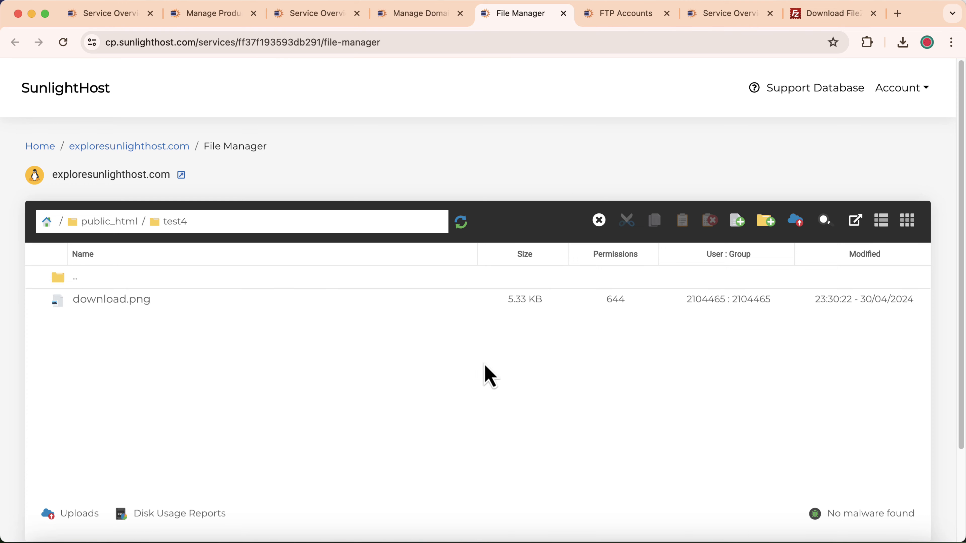
click(872, 539)
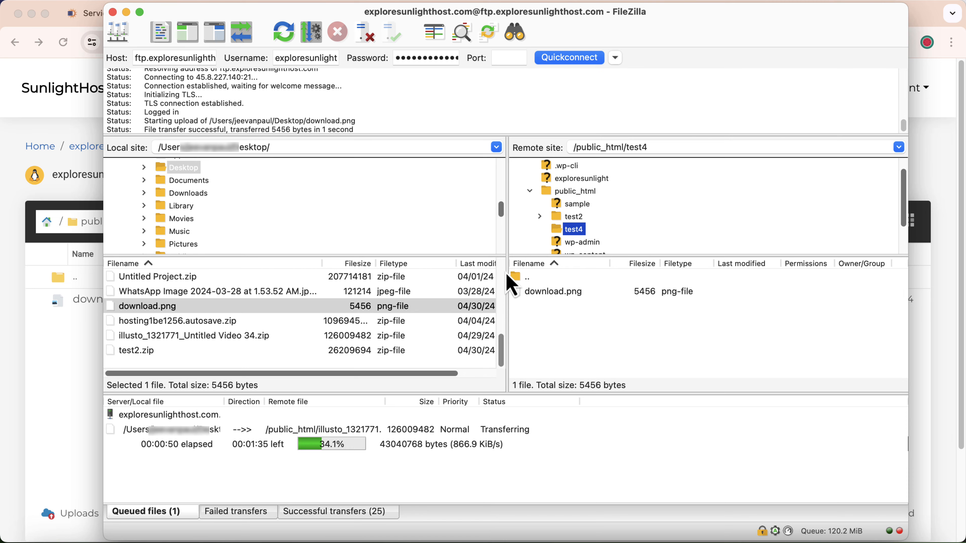
List public_html's contents in FileZilla's remote pane, then return to Chrome.
click(583, 192)
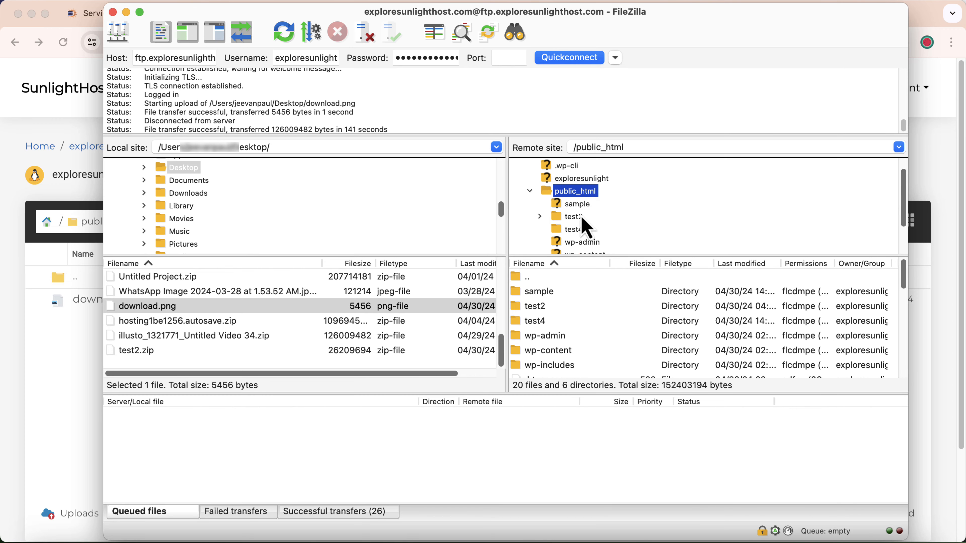
click(7, 378)
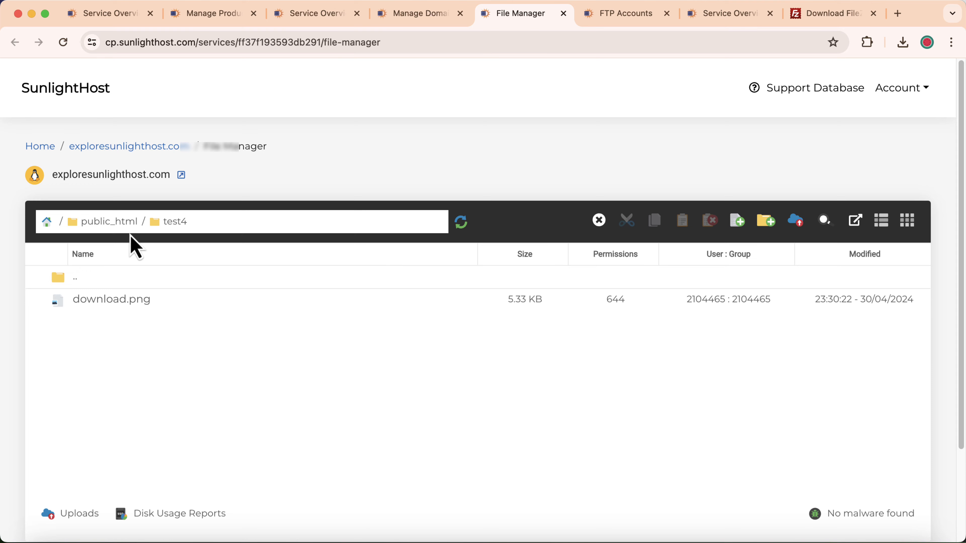
Go back to public_html in the web File Manager and find the 120.17 MB illusto zip.
click(101, 225)
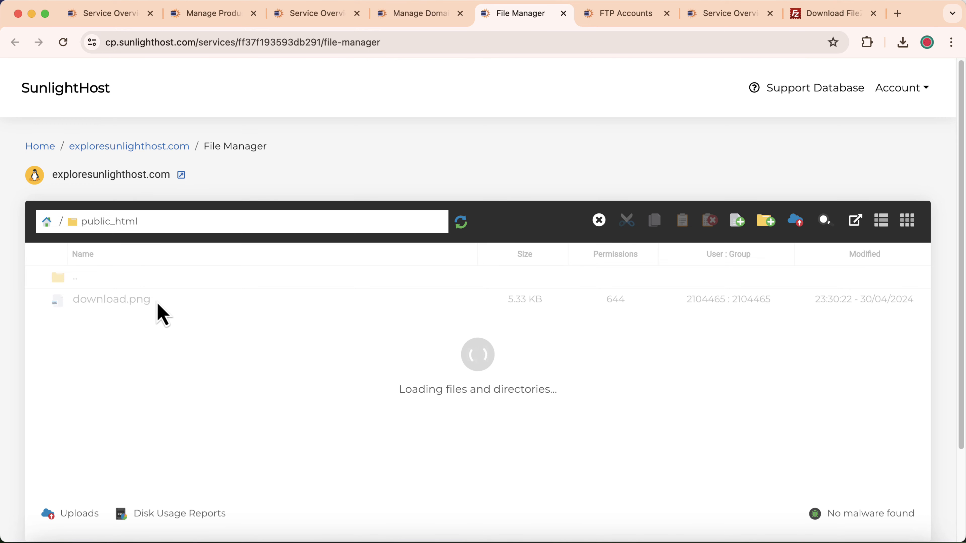
scroll(228, 384, down, 3)
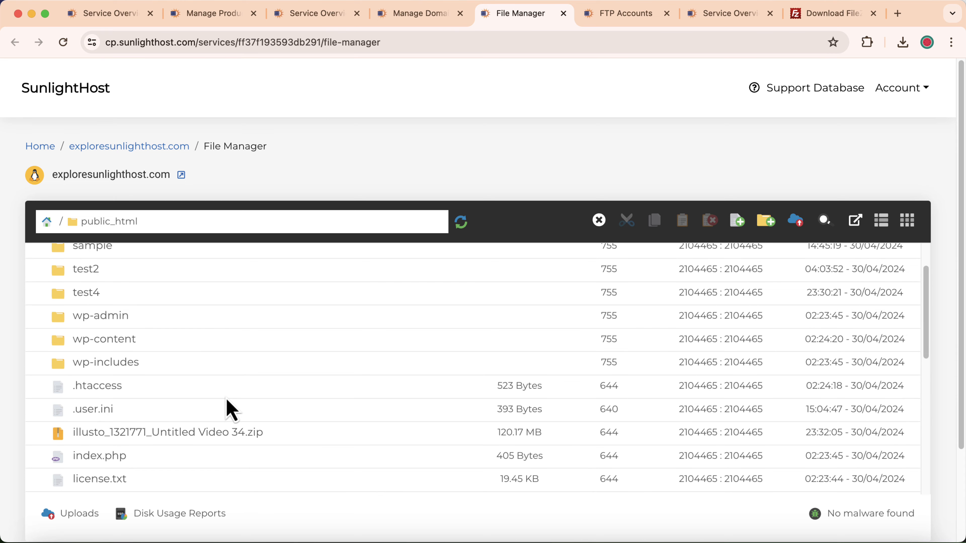
click(308, 433)
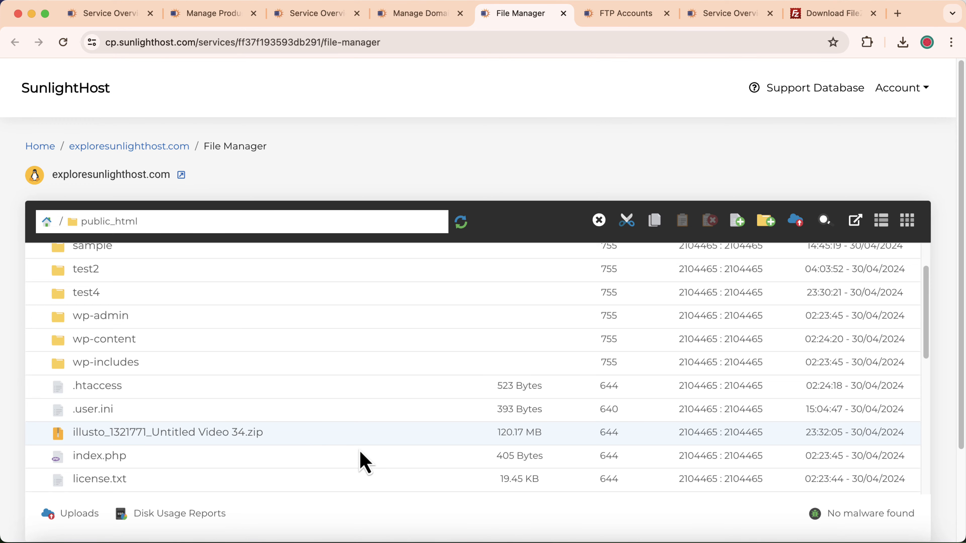
Delete illusto_1321771_Untitled Video 34.zip from the server's public_html in FileZilla.
click(879, 541)
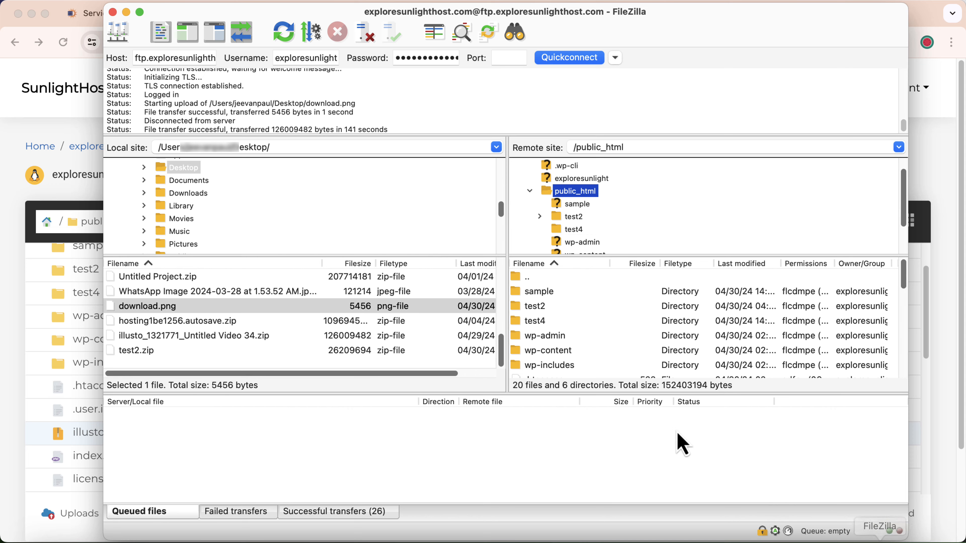
scroll(626, 345, down, 5)
click(579, 336)
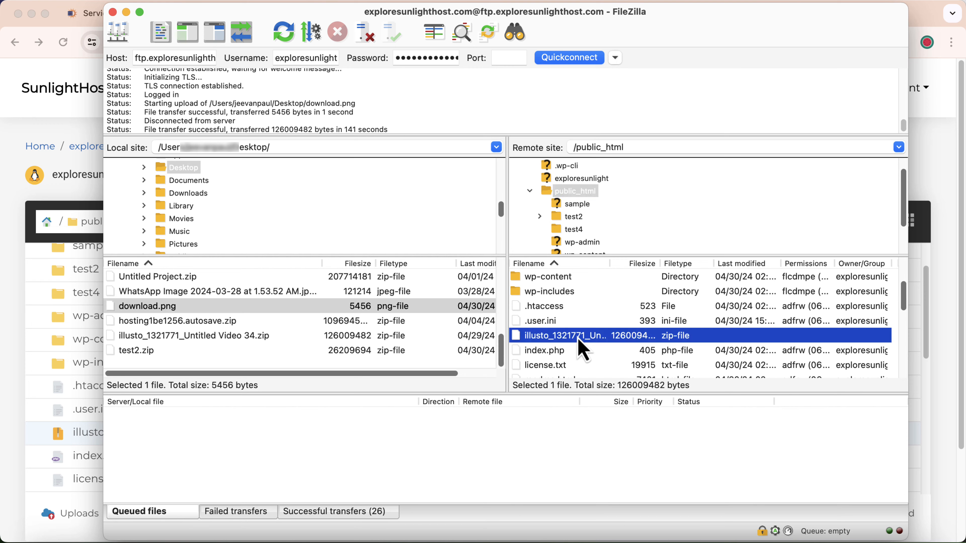
right_click(578, 335)
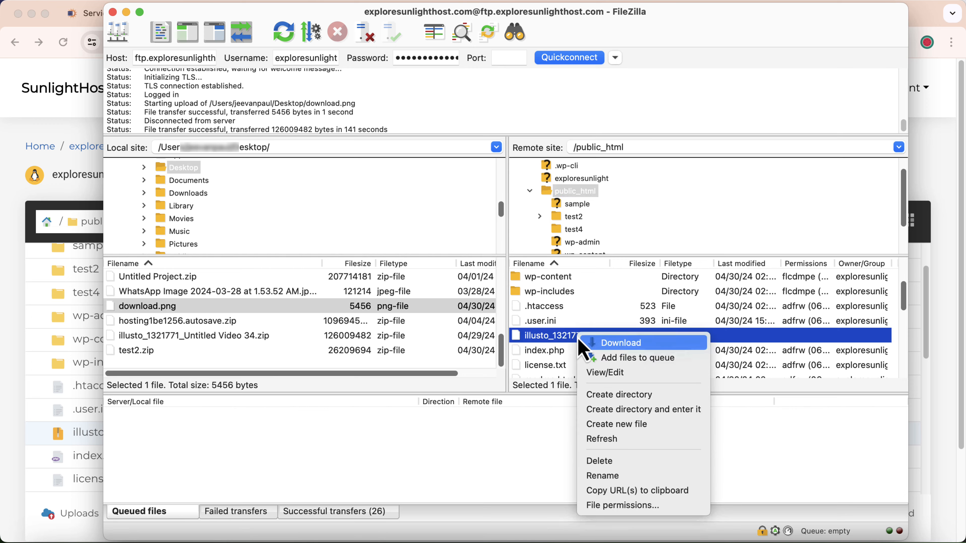
click(616, 462)
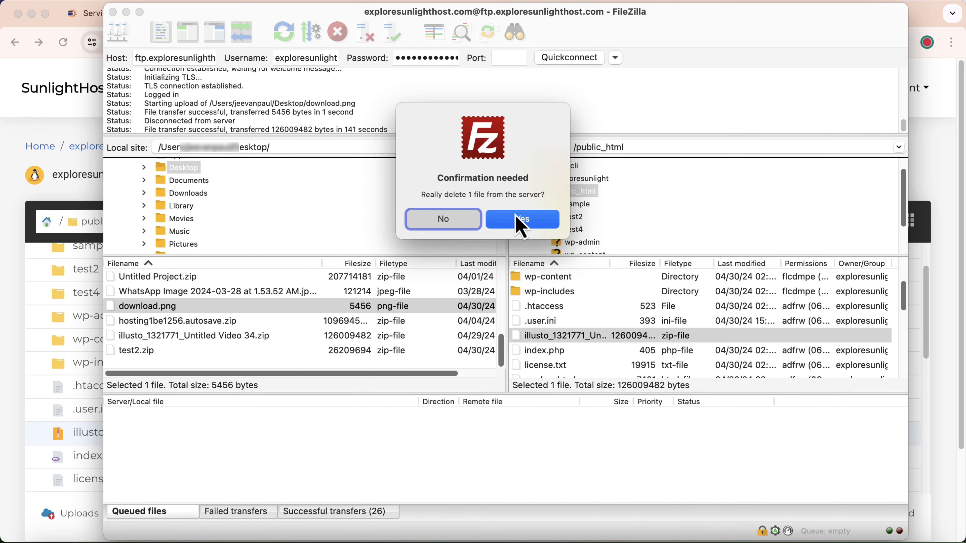
click(553, 218)
Reload the web File Manager listing to verify the zip is gone.
click(28, 381)
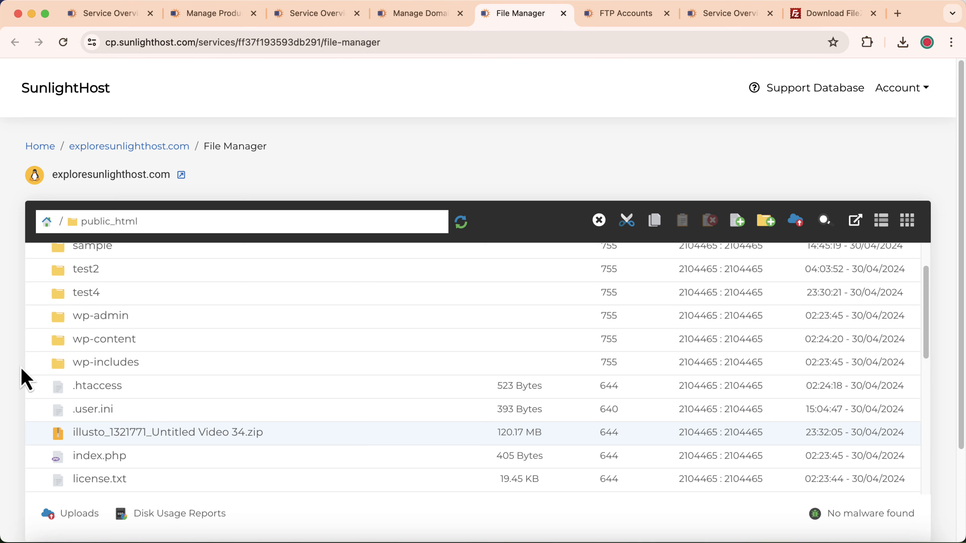
click(461, 222)
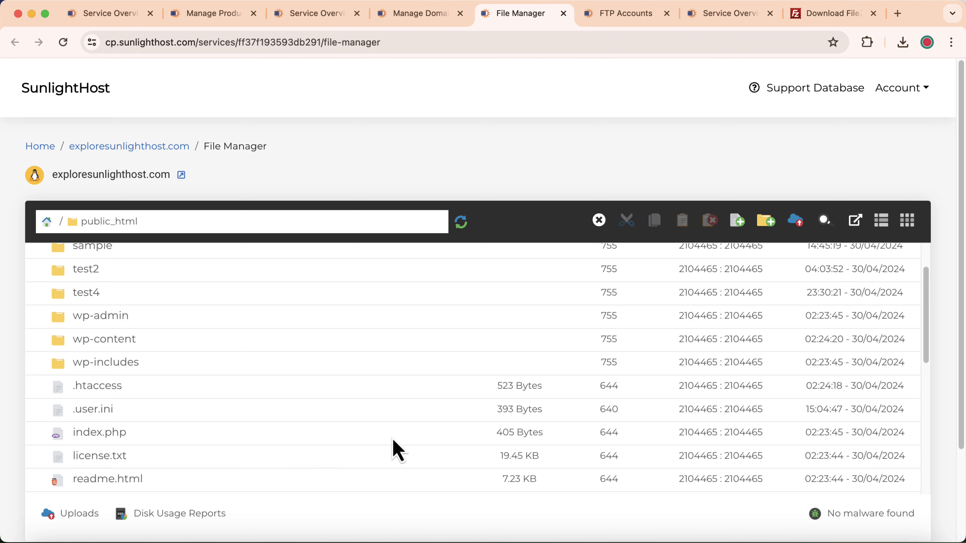
click(878, 535)
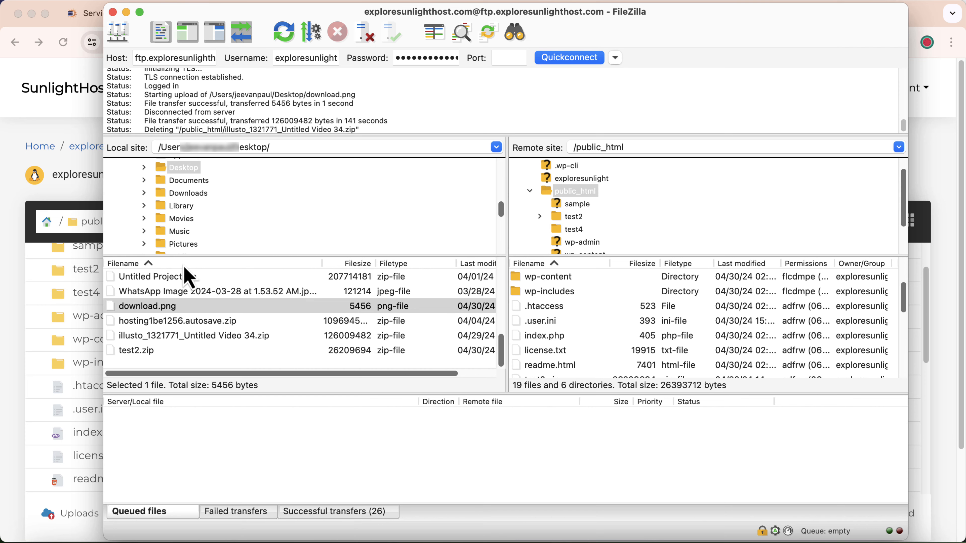
Open the FTP Accounts page showing both extra accounts and select the first account's username.
click(8, 227)
click(629, 21)
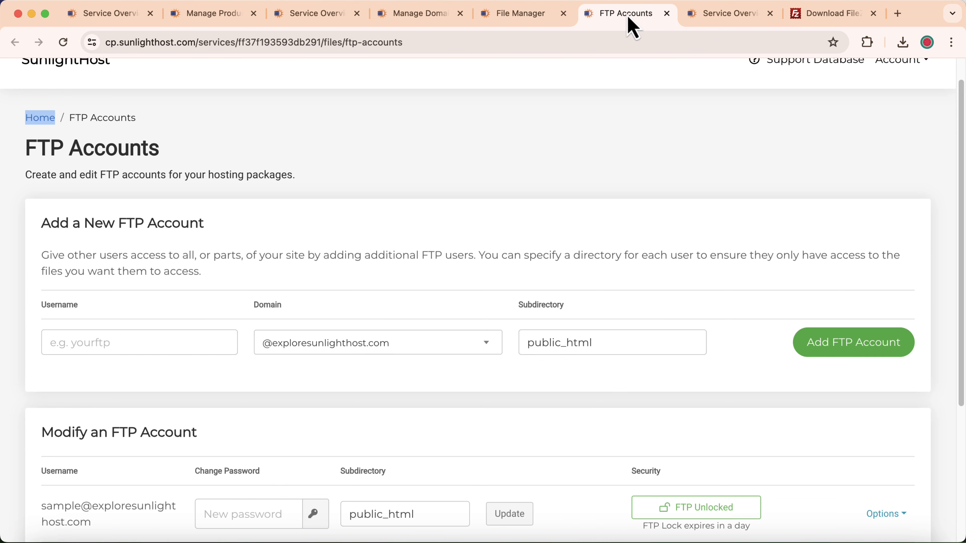
scroll(317, 346, down, 5)
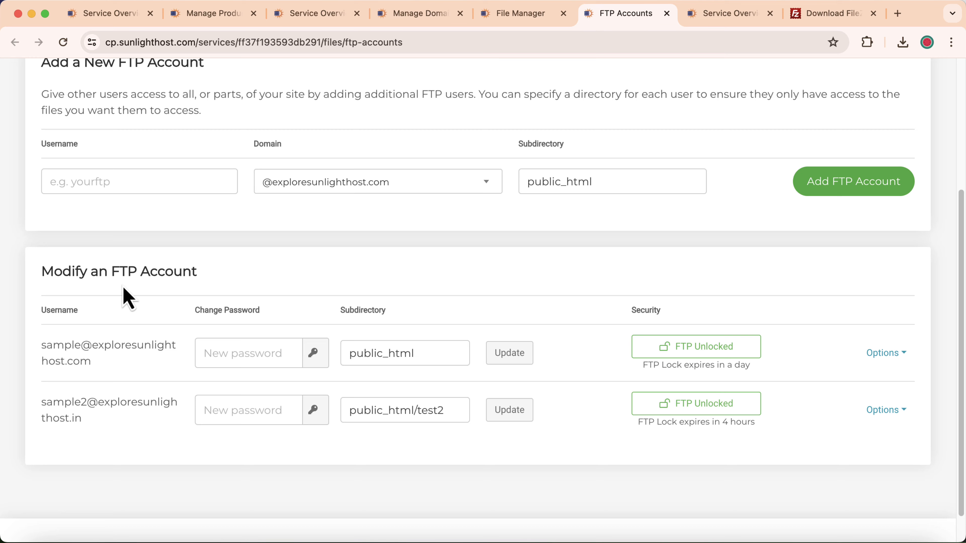
click(726, 18)
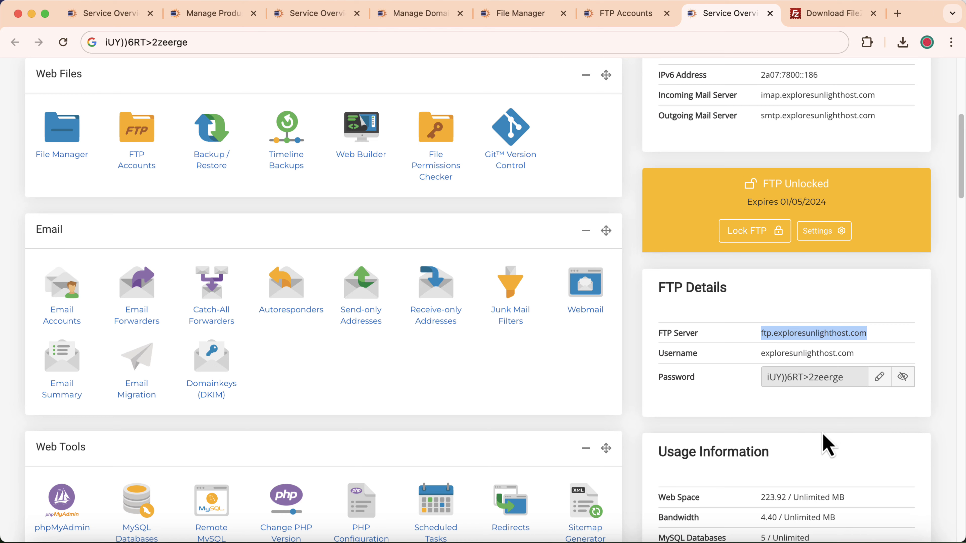
click(880, 537)
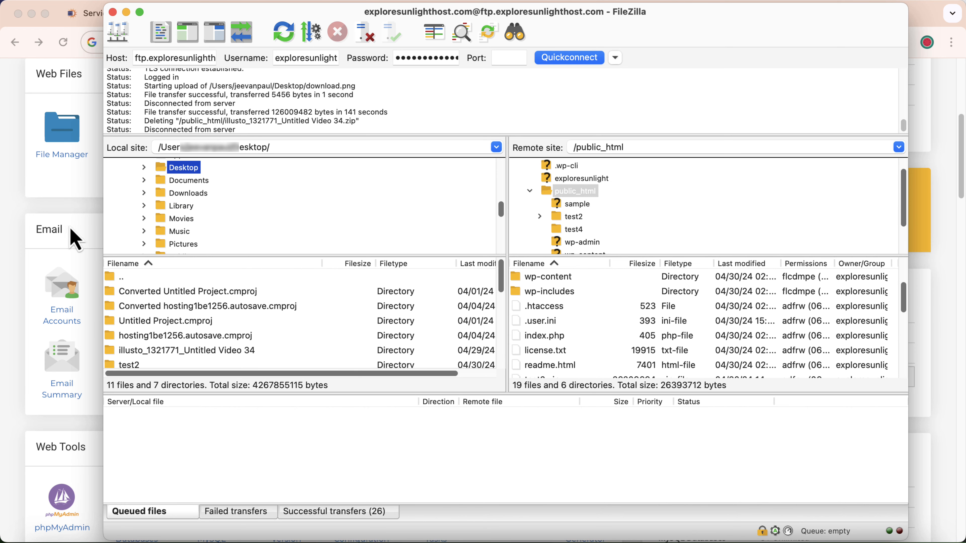
click(11, 246)
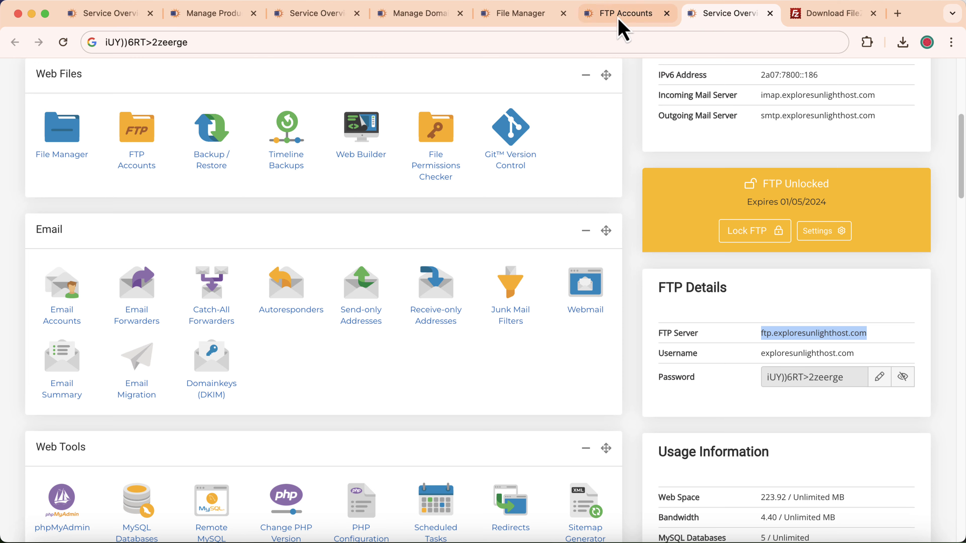
click(605, 15)
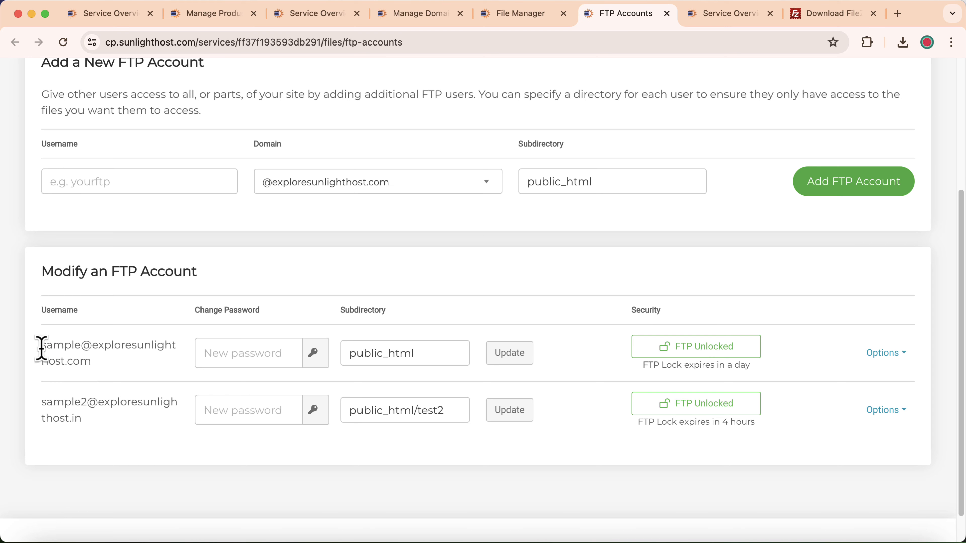
drag(41, 348, 91, 362)
Copy the first extra FTP account's username into FileZilla's Username field.
right_click(78, 346)
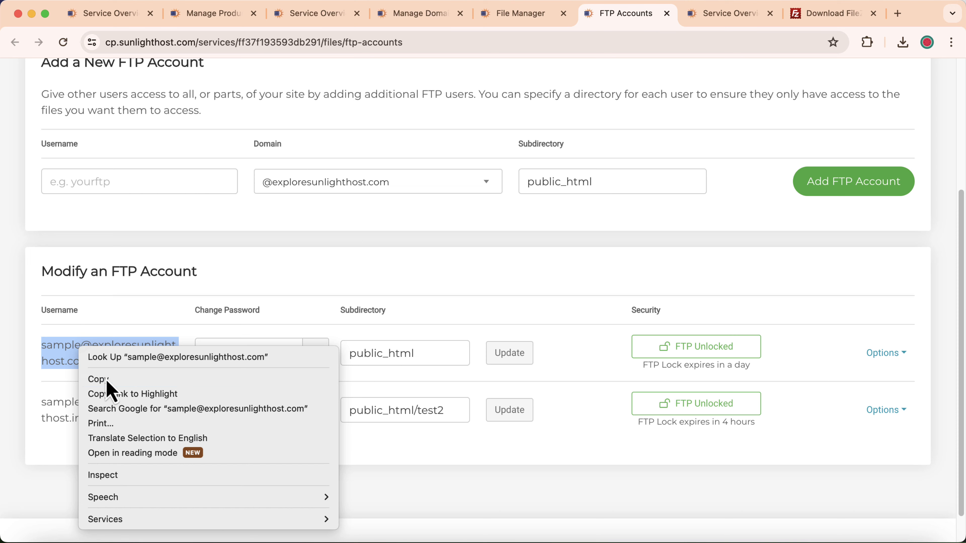
click(107, 380)
click(889, 538)
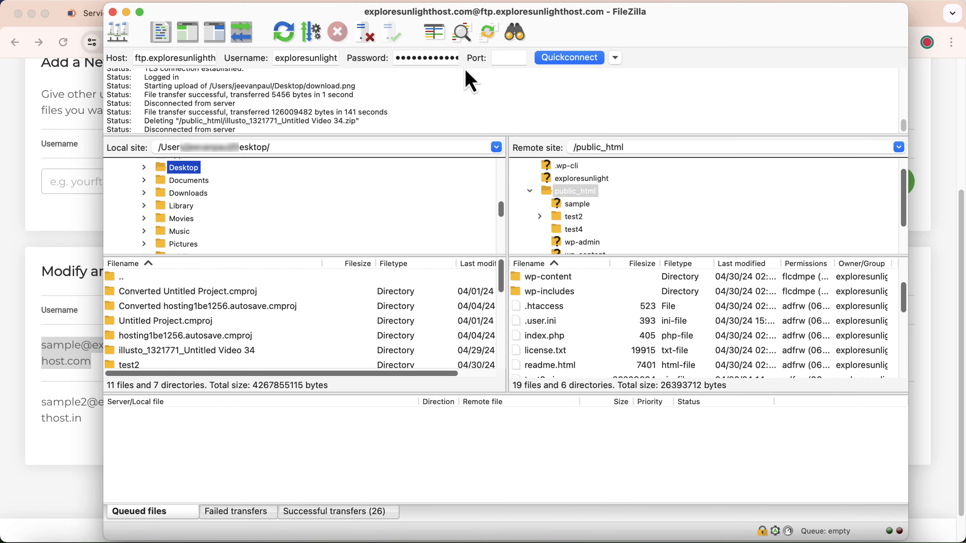
click(279, 58)
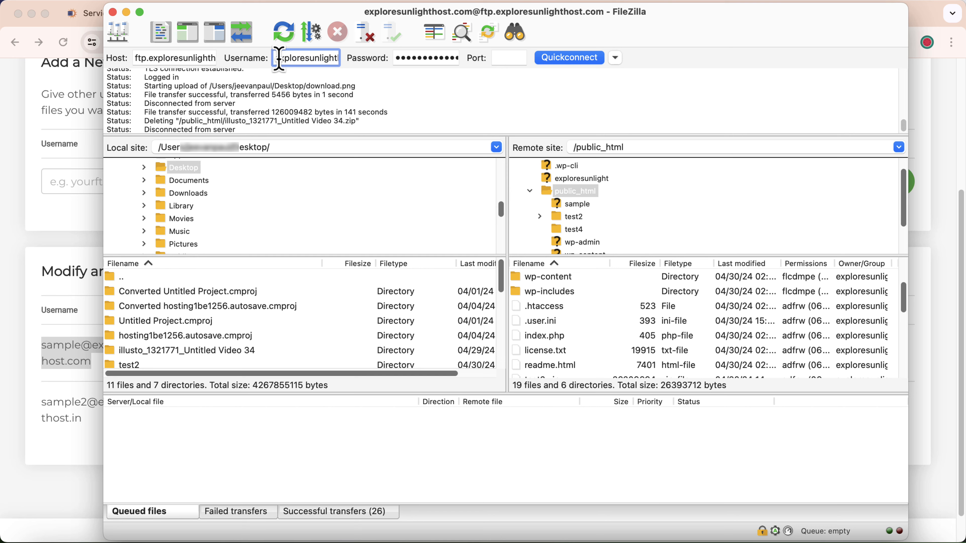
triple_click(279, 58)
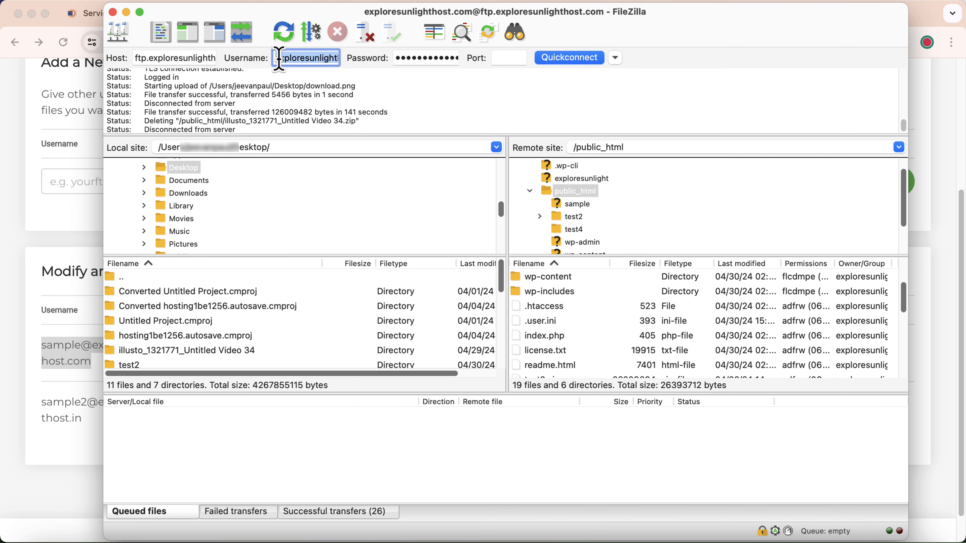
key(super+v)
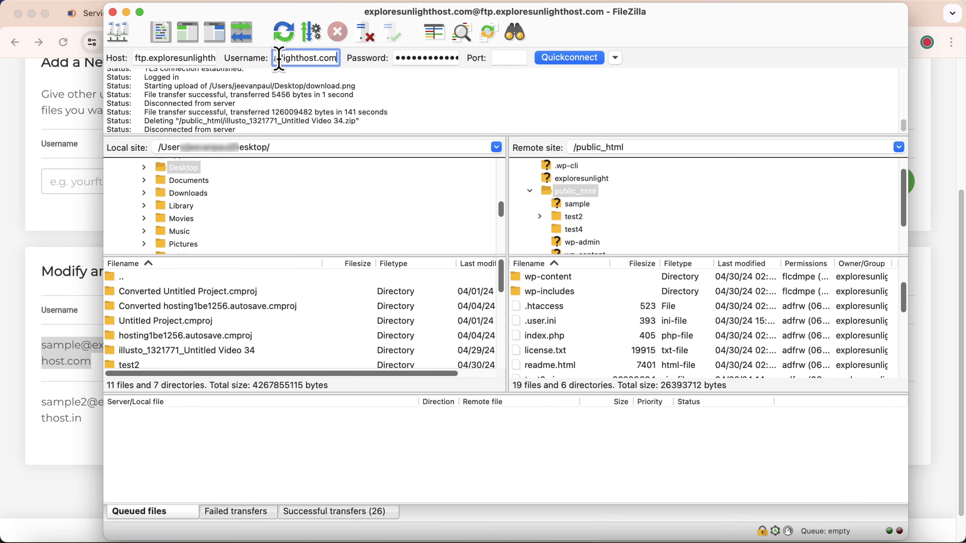
Enter that account's password and start connecting to ftp.exploresunlighthost.com.
click(404, 58)
click(404, 58)
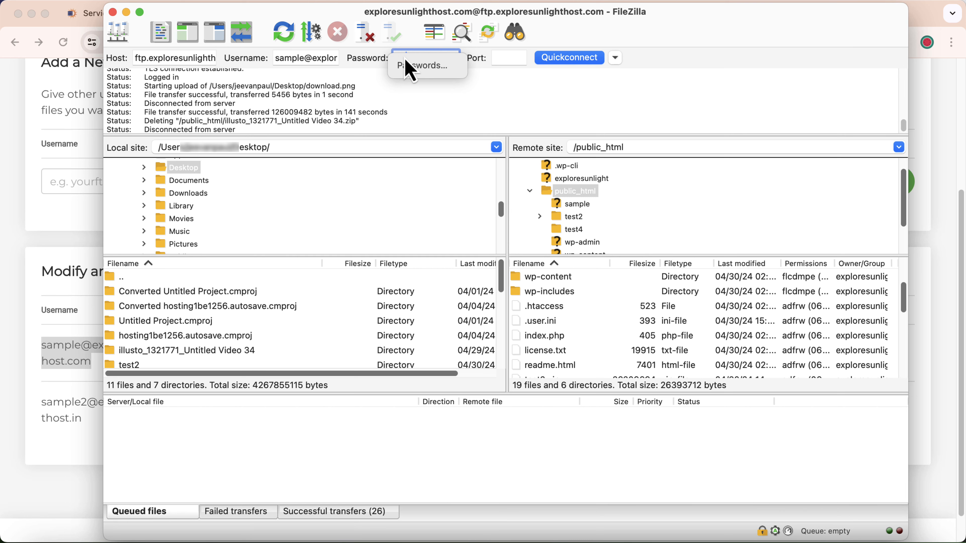
key(BackSpace)
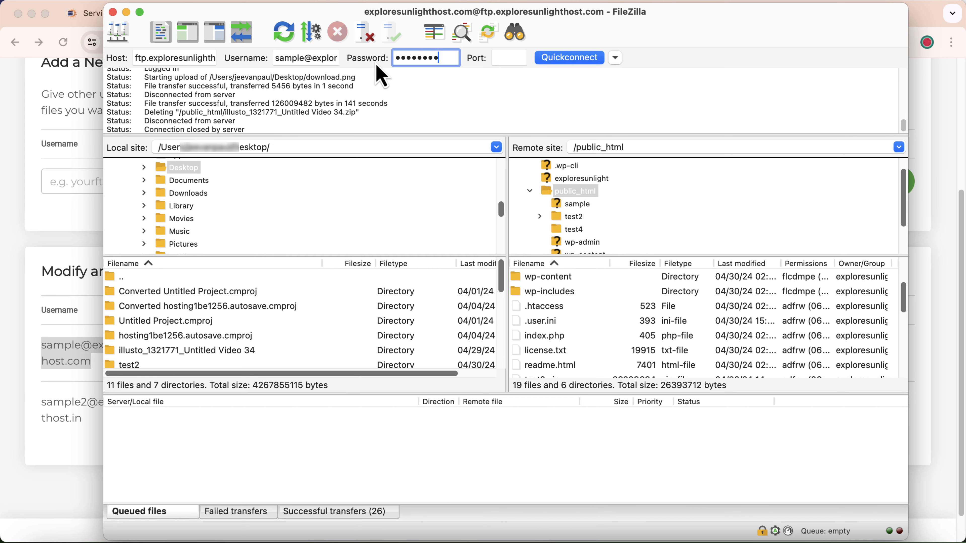
click(574, 60)
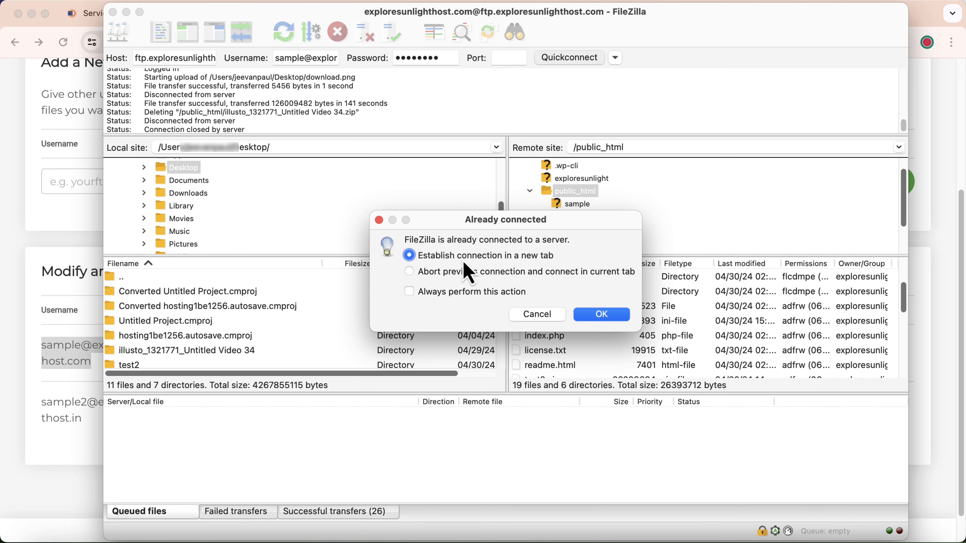
click(590, 315)
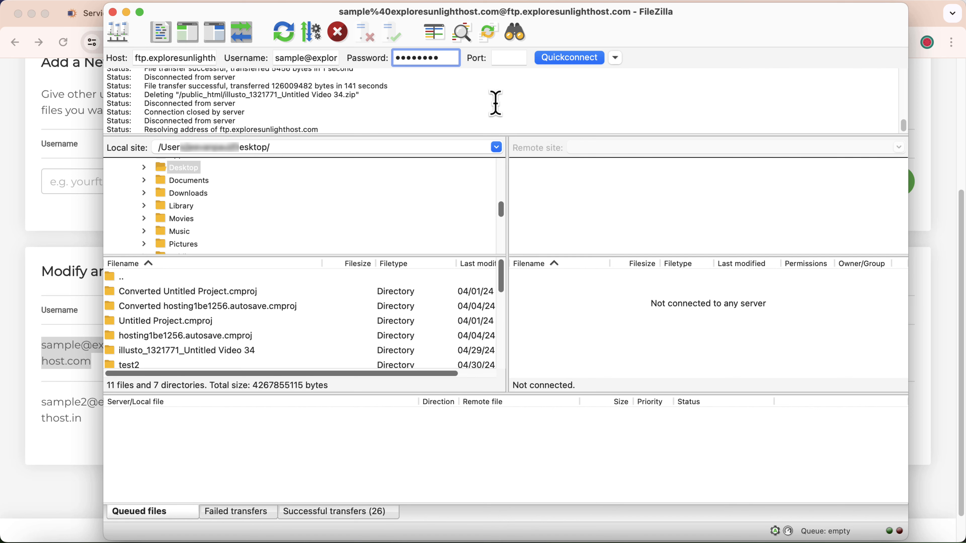
Log in as the first FTP account, replacing the old session, and compare its root with public_html.
click(573, 59)
click(608, 318)
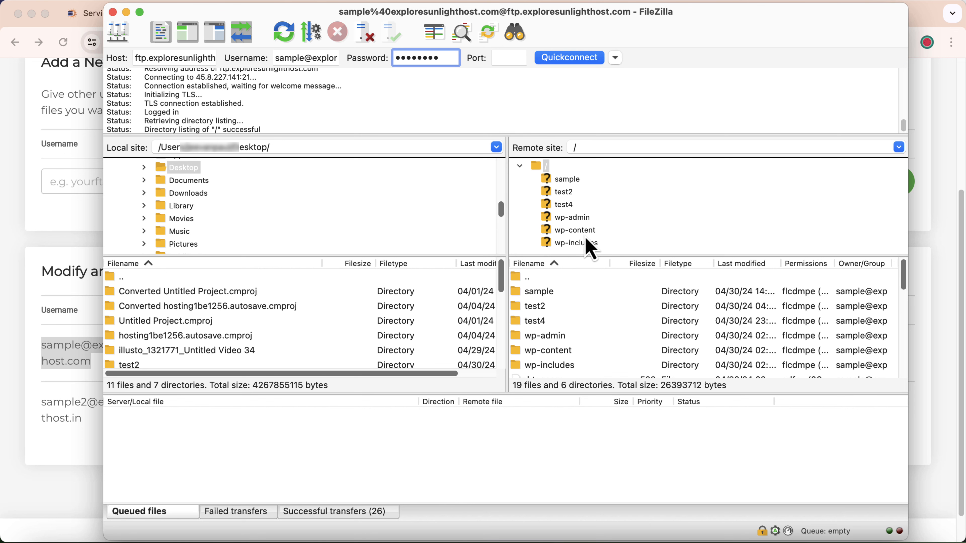
click(20, 268)
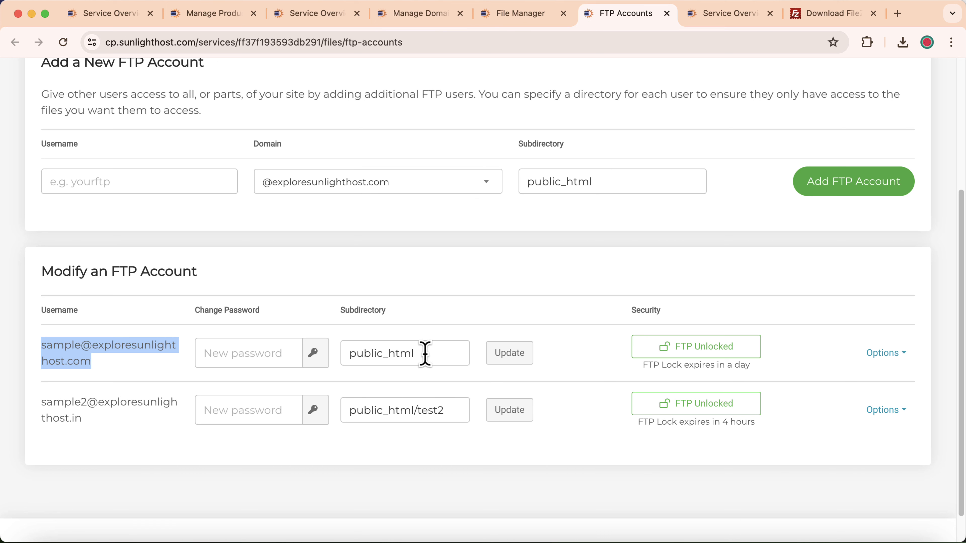
click(518, 22)
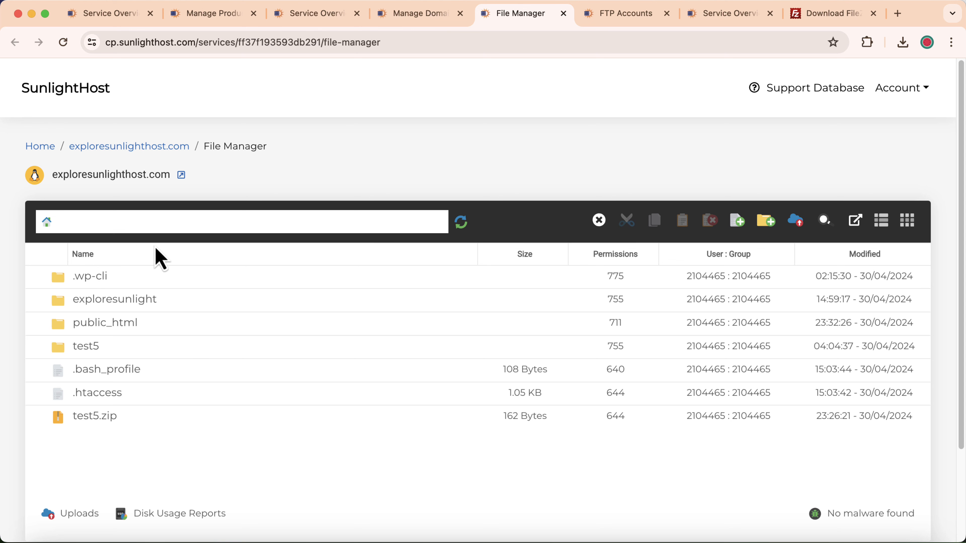
double_click(154, 330)
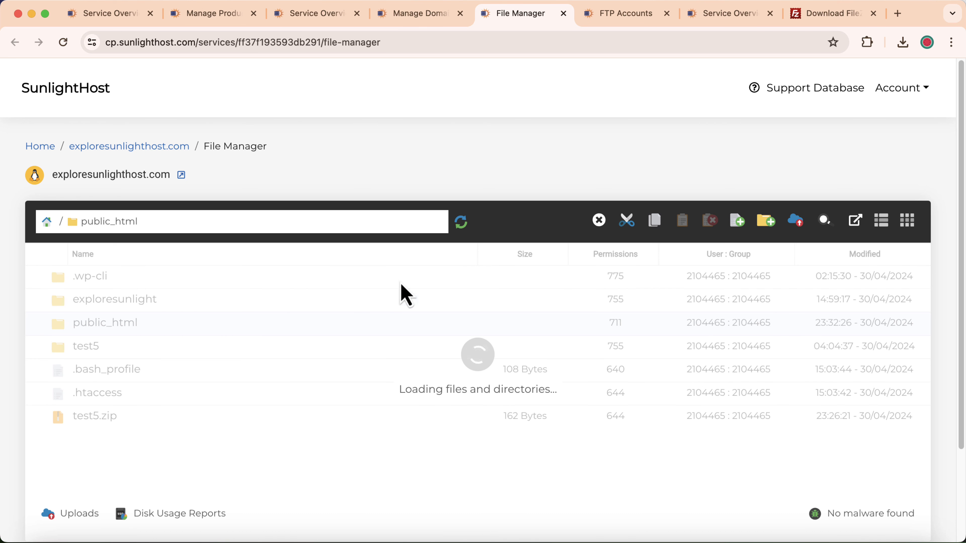
click(632, 19)
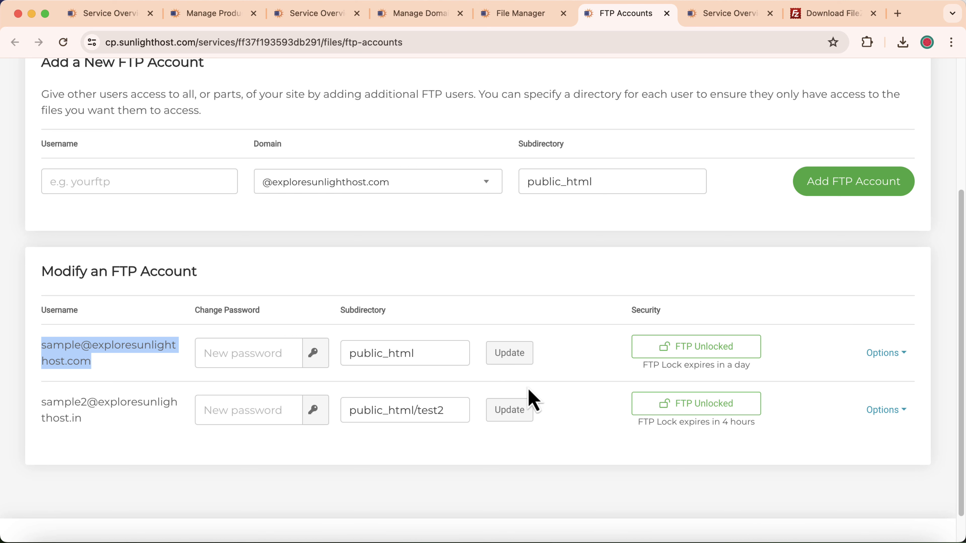
click(880, 538)
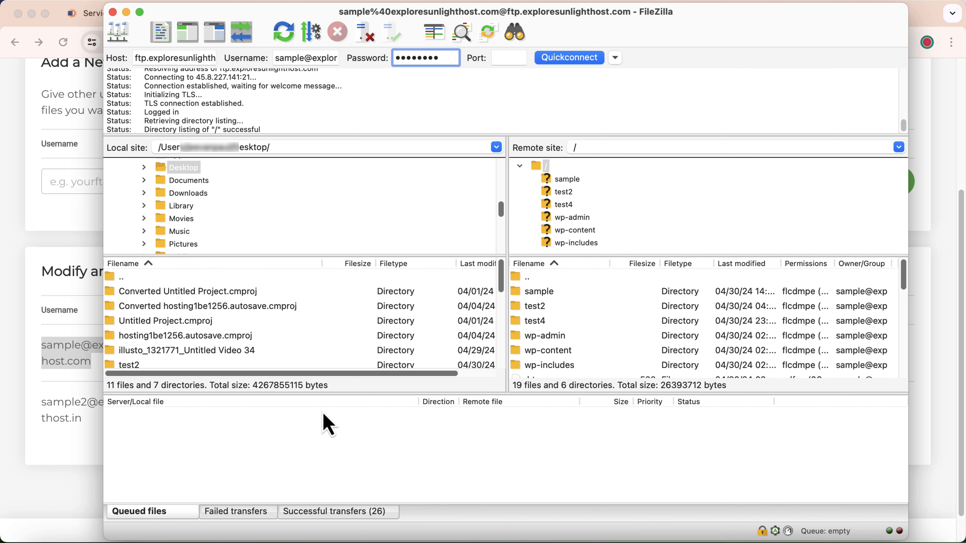
Copy the second FTP account's username from the FTP Accounts page.
click(45, 401)
drag(46, 401, 96, 428)
click(92, 430)
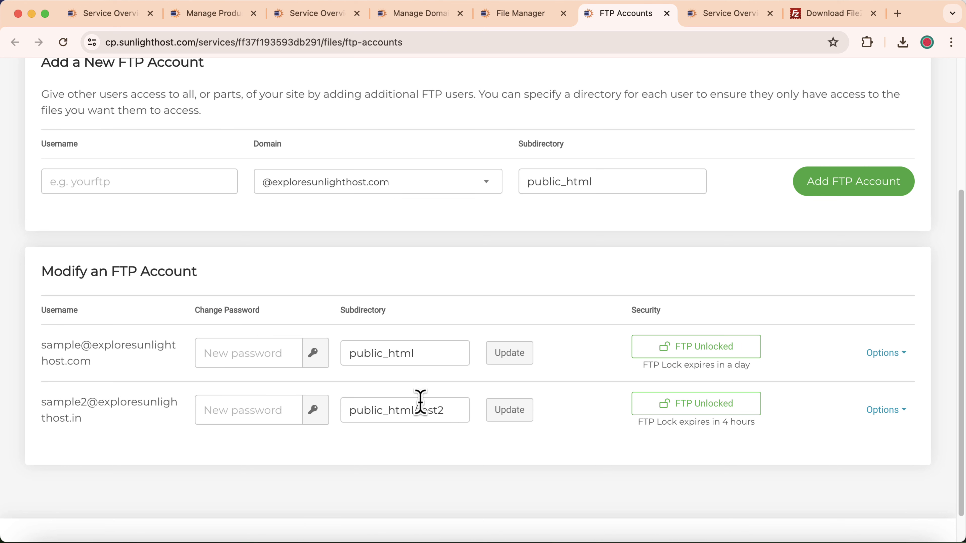
drag(39, 399, 76, 420)
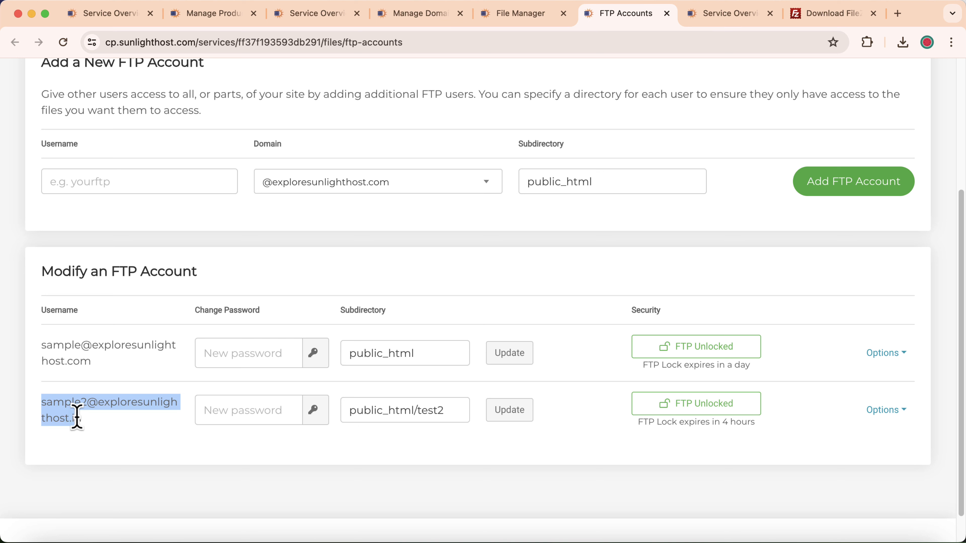
right_click(81, 421)
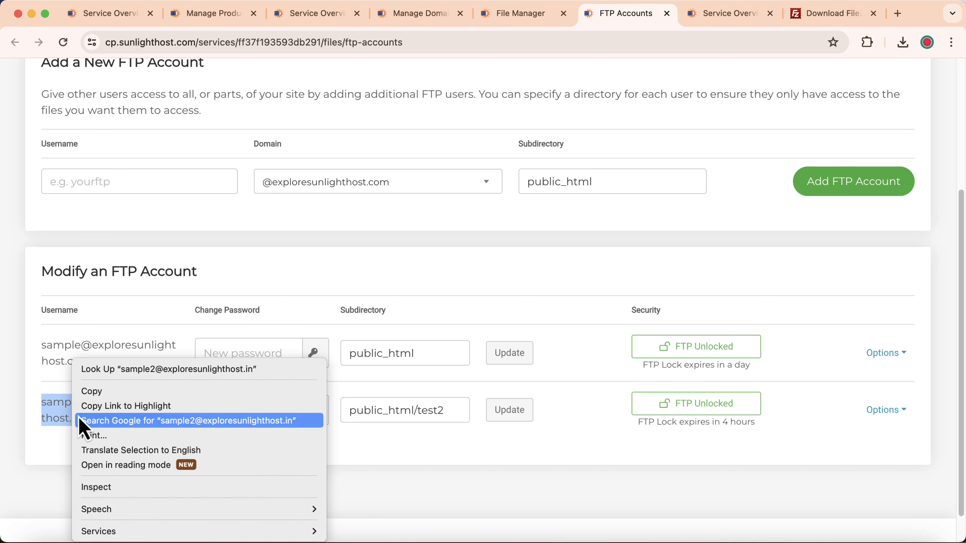
click(95, 391)
Paste it into FileZilla's Username field and Quickconnect, replacing the current connection.
click(938, 540)
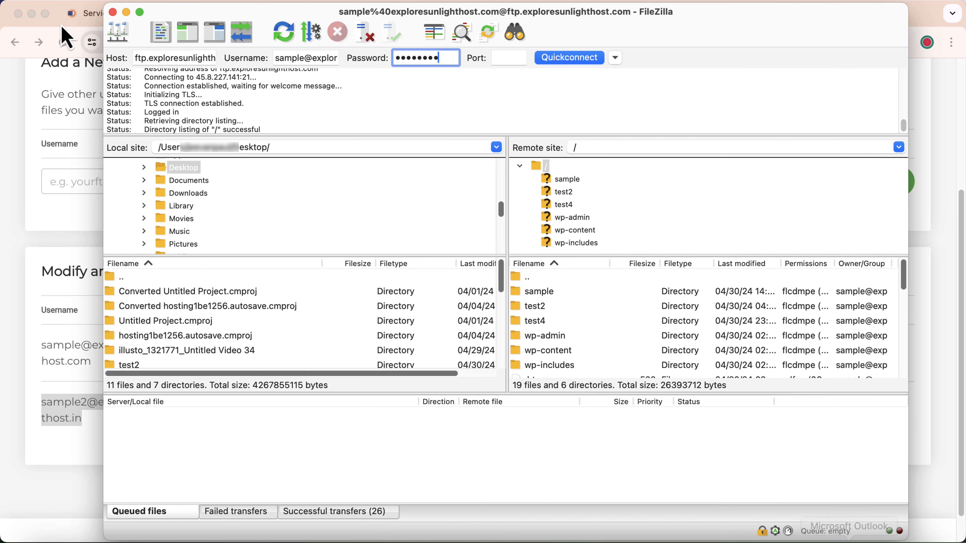
drag(277, 59, 332, 58)
key(BackSpace)
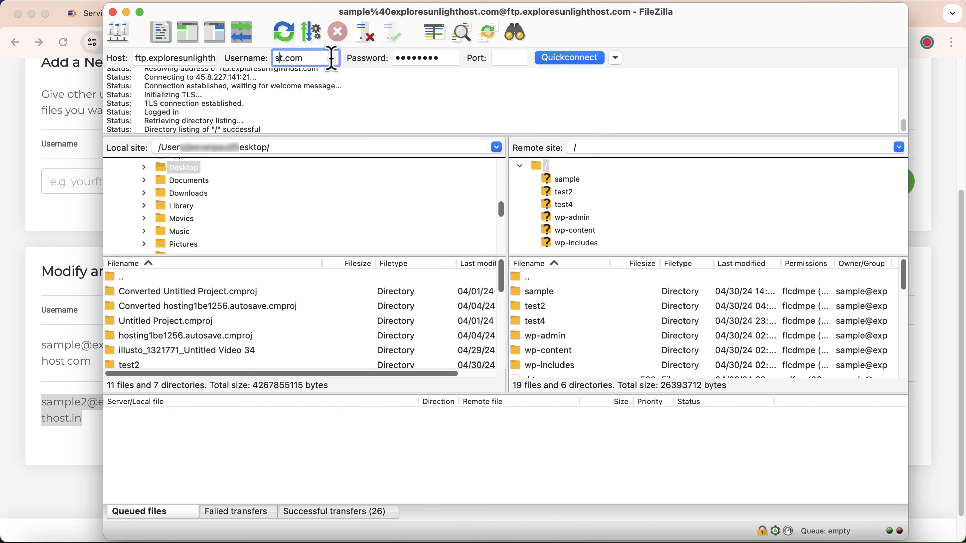
key(Delete)
key(Delete)
key(Delete)
key(Delete)
key(Delete)
key(Delete)
key(super+v)
click(585, 62)
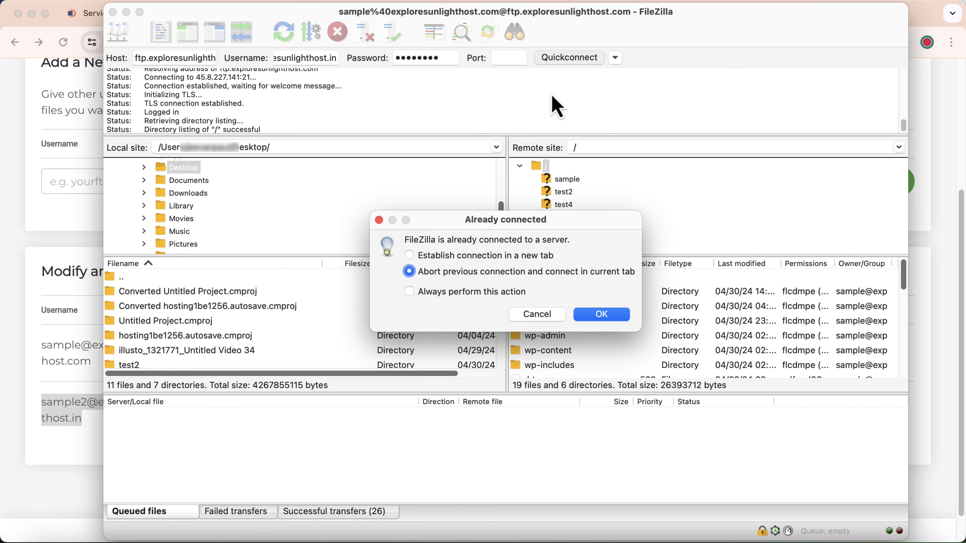
click(602, 319)
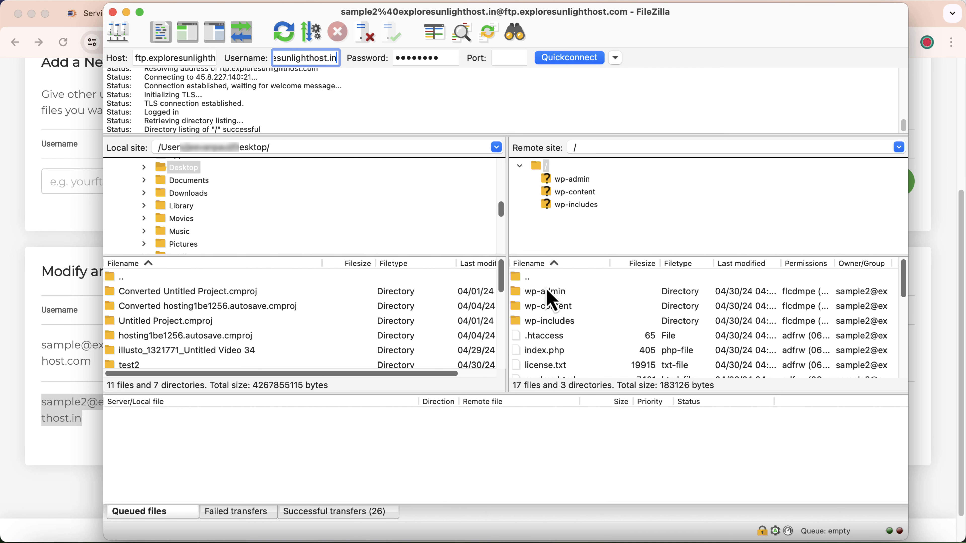
scroll(548, 305, down, 5)
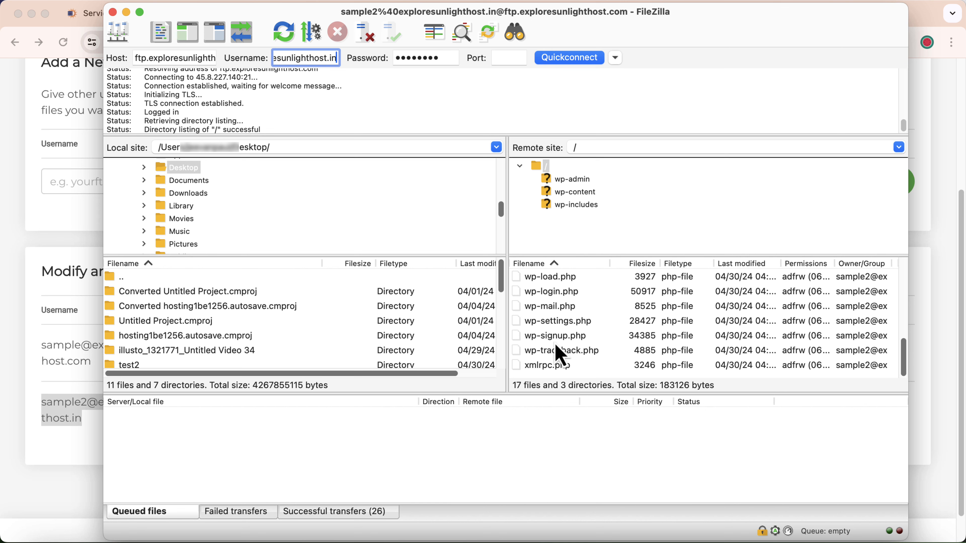
Compare public_html/test2 in the web File Manager with the second account's FTP root.
click(5, 363)
click(530, 11)
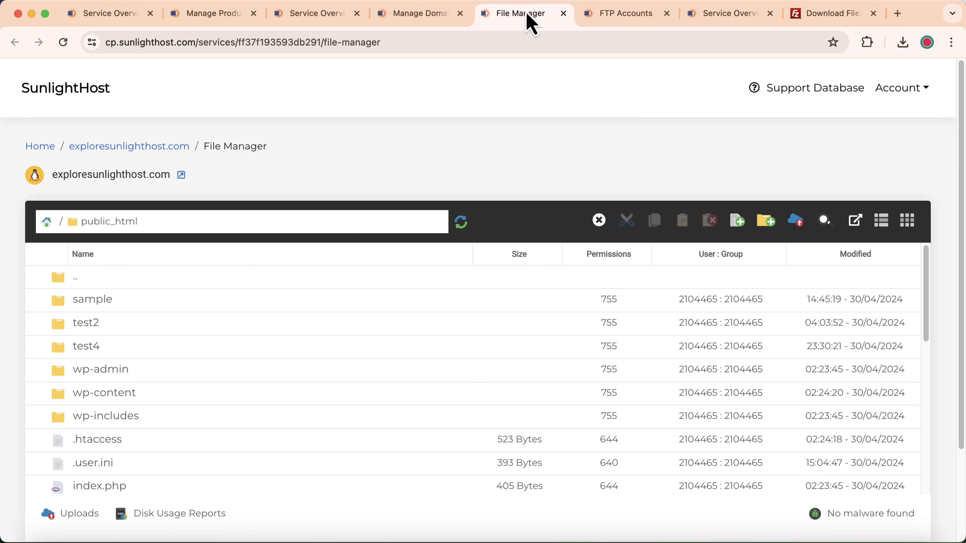
double_click(124, 324)
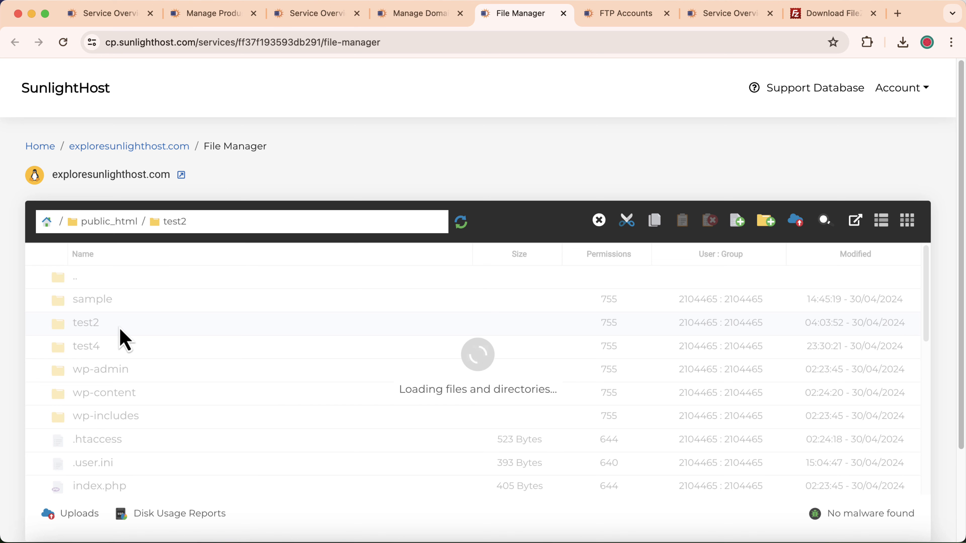
scroll(125, 335, down, 10)
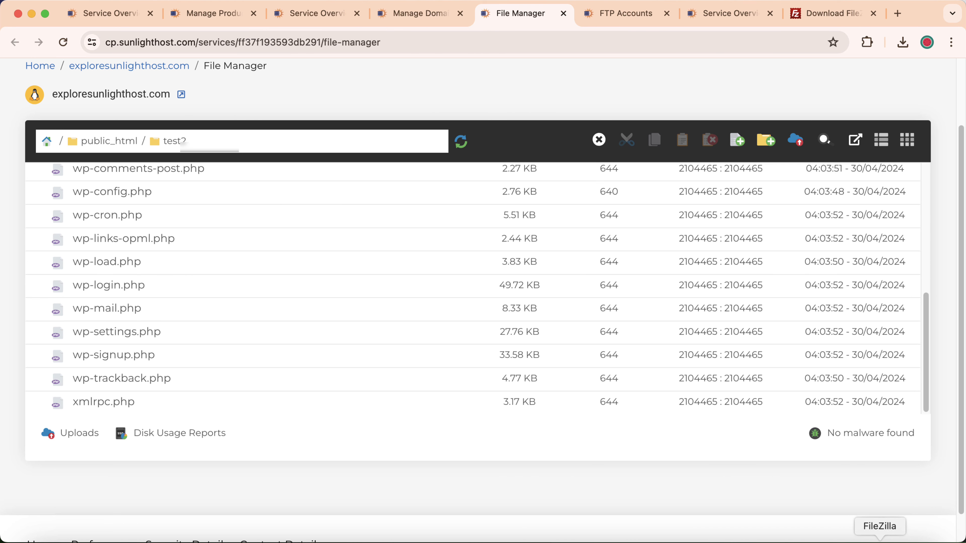
click(841, 533)
scroll(584, 327, up, 5)
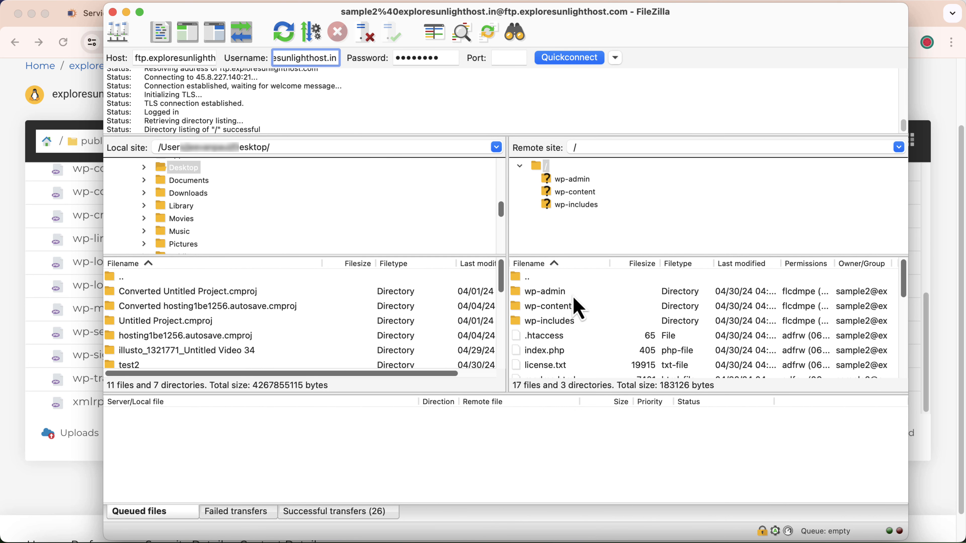
scroll(571, 305, down, 5)
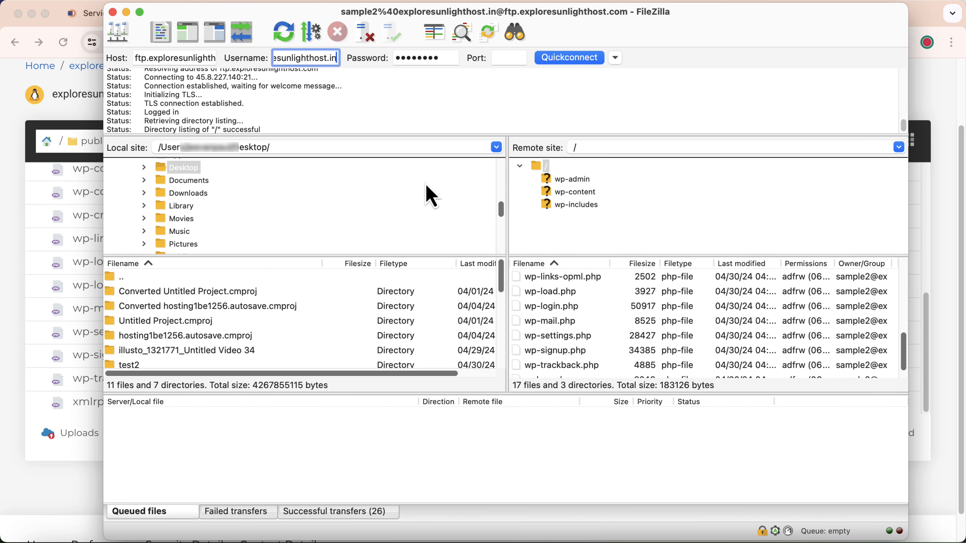
key(super+Tab)
click(632, 23)
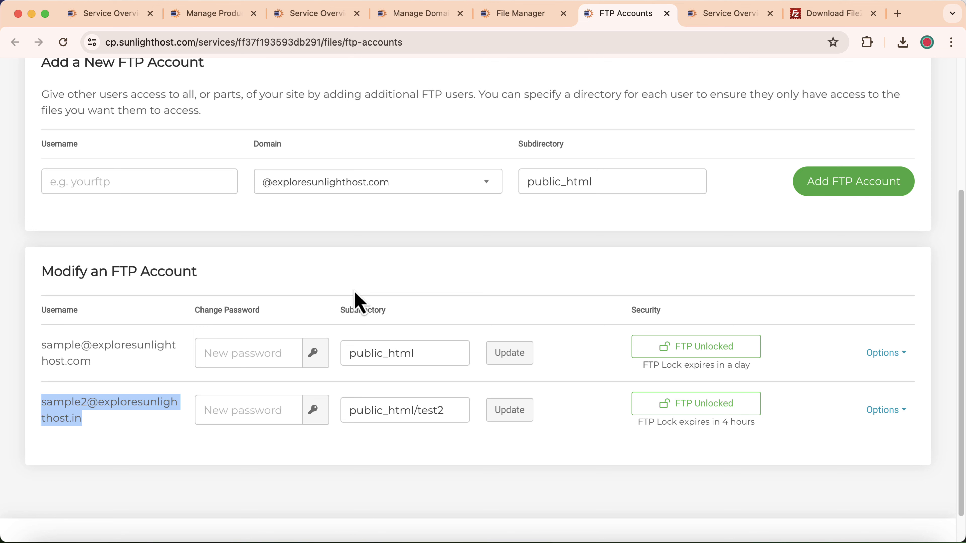
Lock FTP access for both extra FTP accounts in the SunlightHost control panel.
click(350, 277)
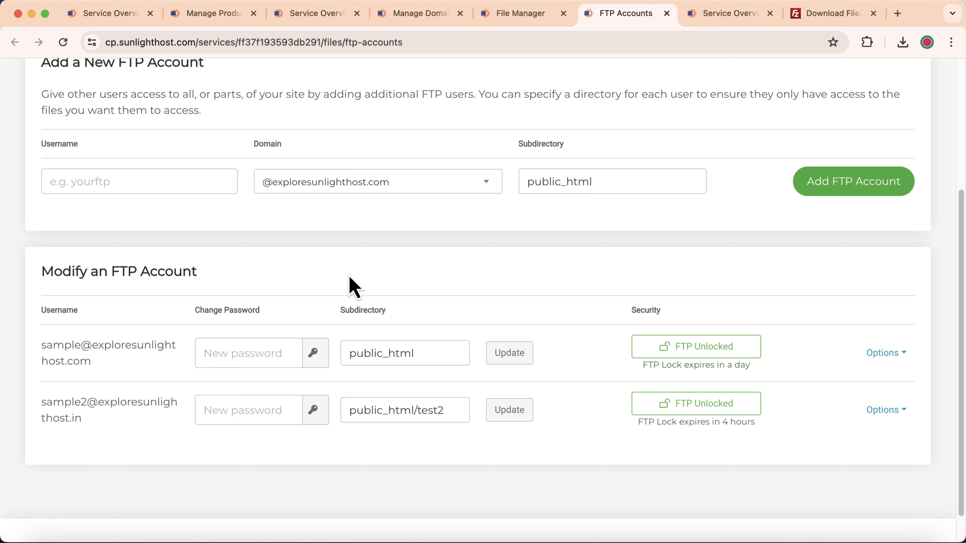
click(702, 362)
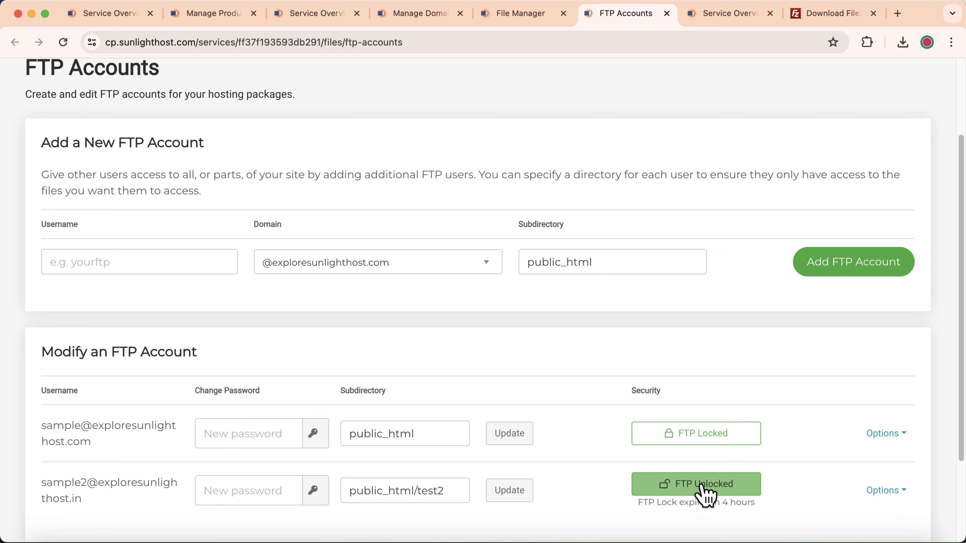
click(702, 486)
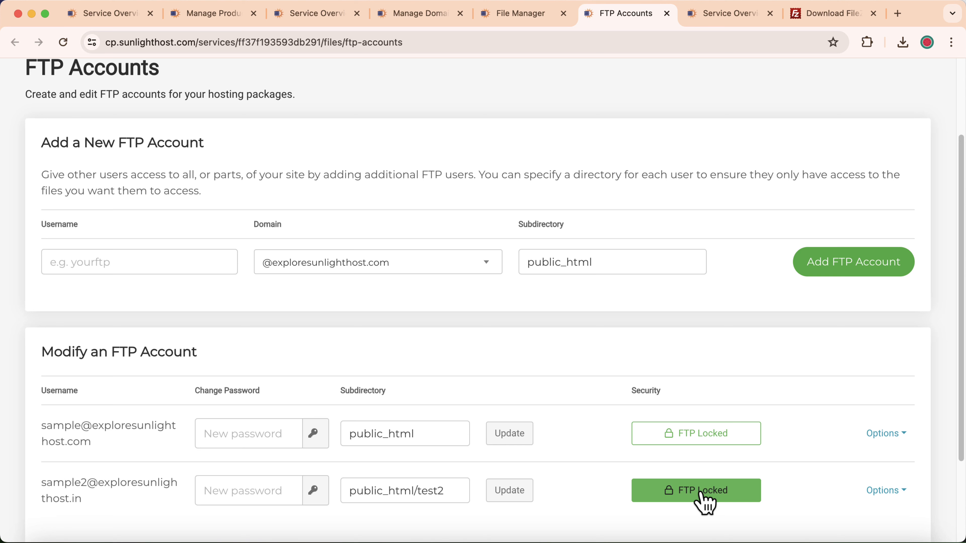
Generate and save new passwords for both extra accounts, then return to the service overview.
click(315, 435)
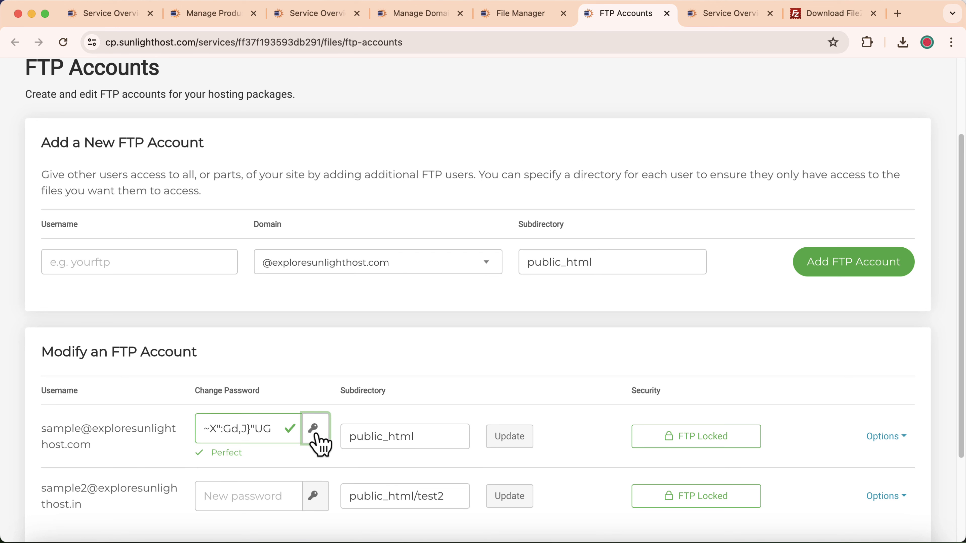
click(314, 495)
click(510, 441)
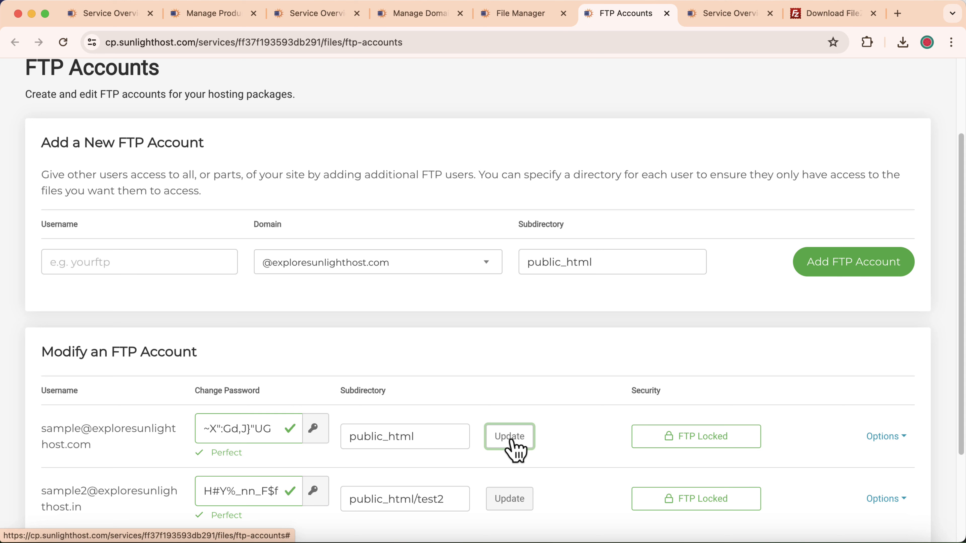
click(510, 499)
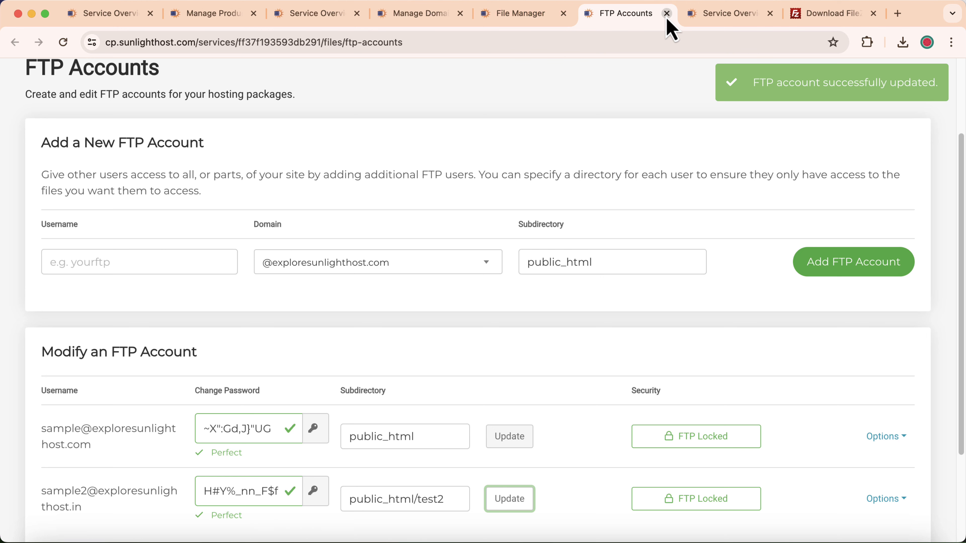
click(688, 17)
scroll(723, 304, down, 1)
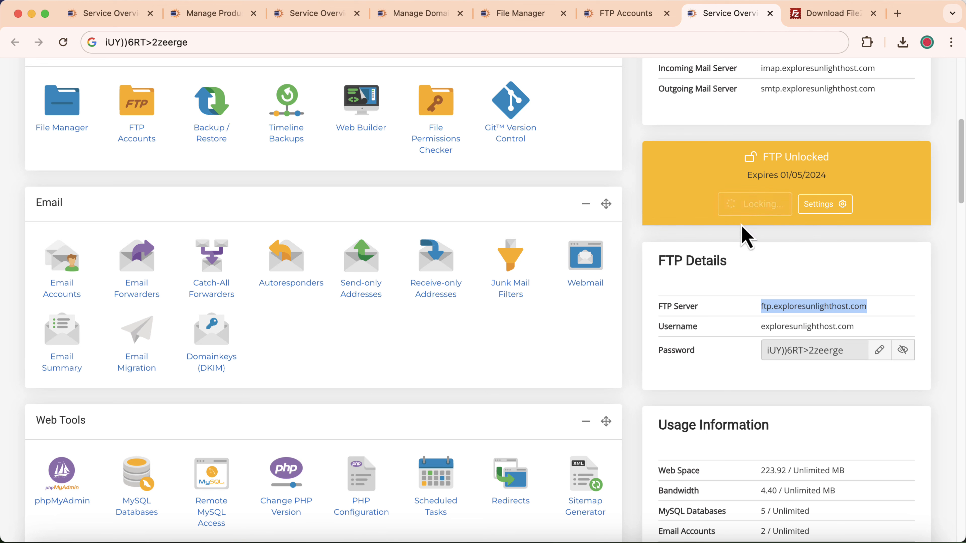